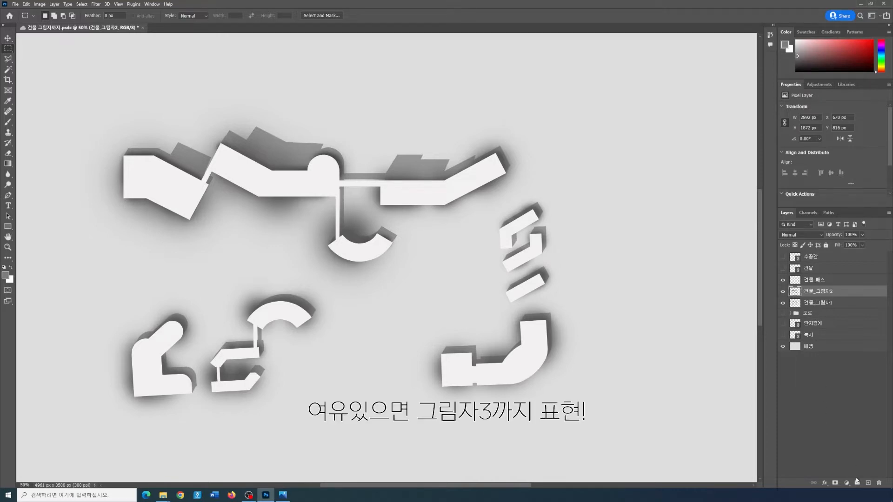
Step: Add a new layer above 건물_그림자2, name it 건물_그림자3 and select it
left_click(868, 484)
double_click(813, 292)
type("건물")
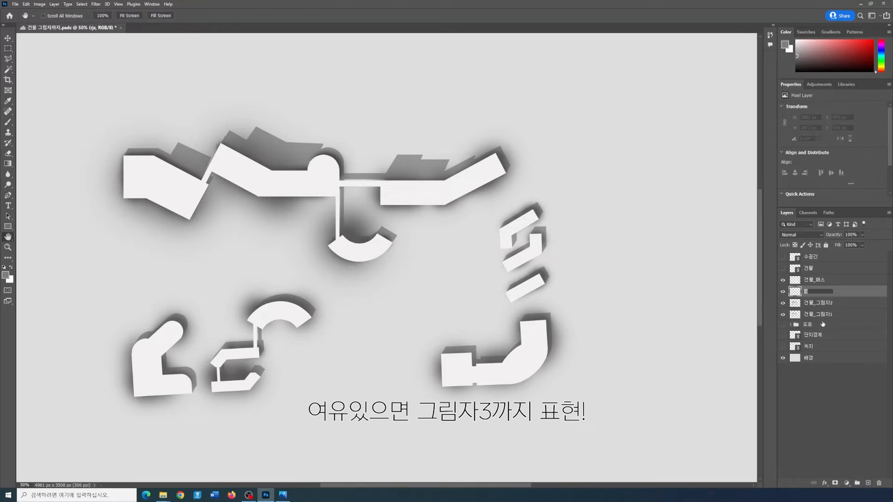
type("_그림자3")
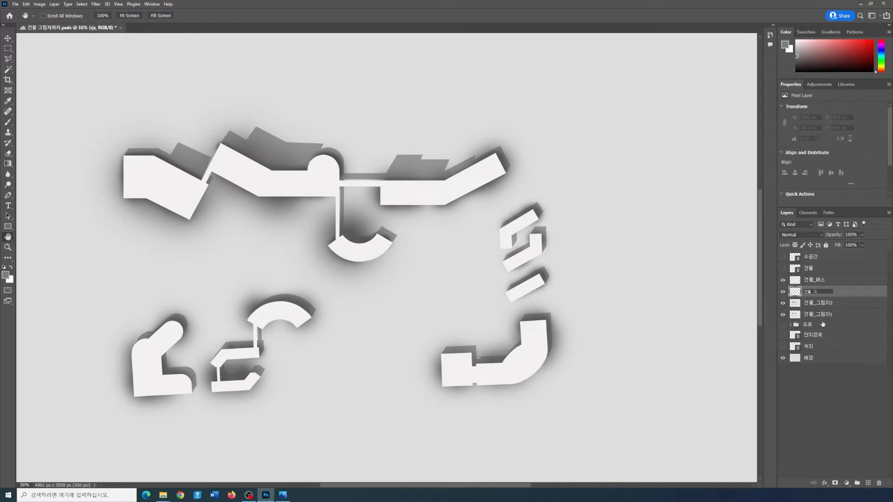
left_click(860, 425)
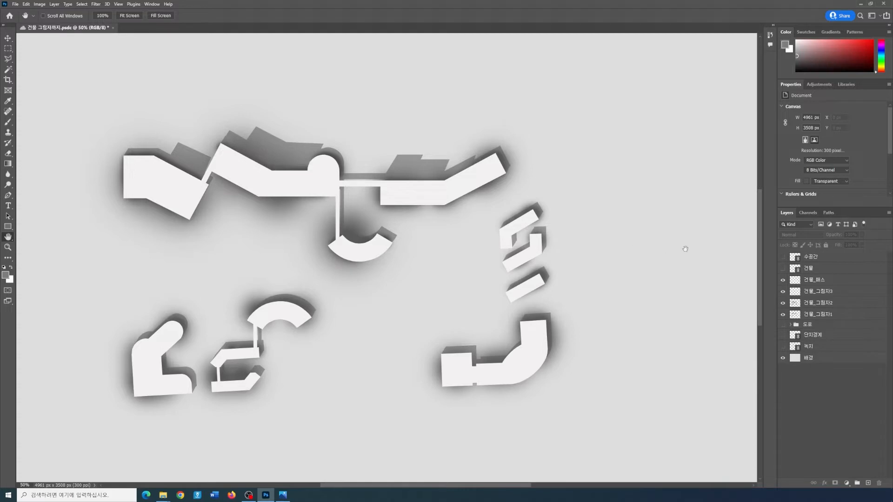
left_click(817, 292)
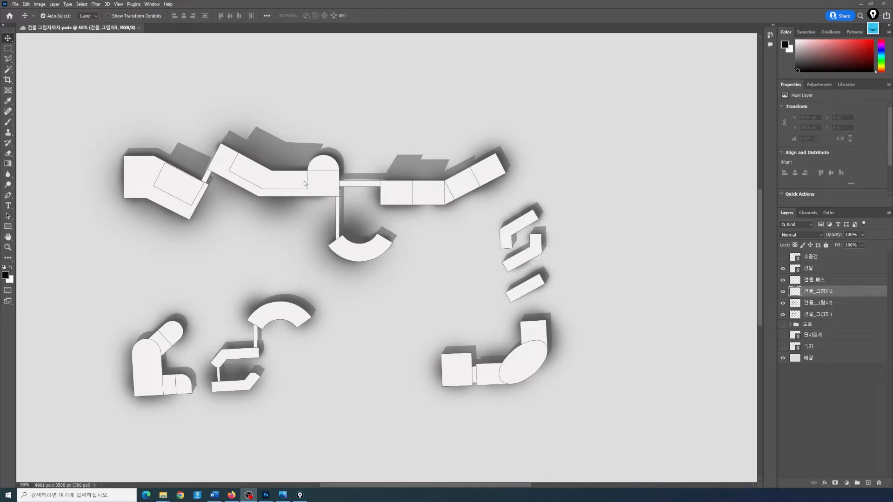
Step: Create a new A4 print document, 210 × 297 mm at 300 pixels/inch, in RGB Color
left_click(14, 5)
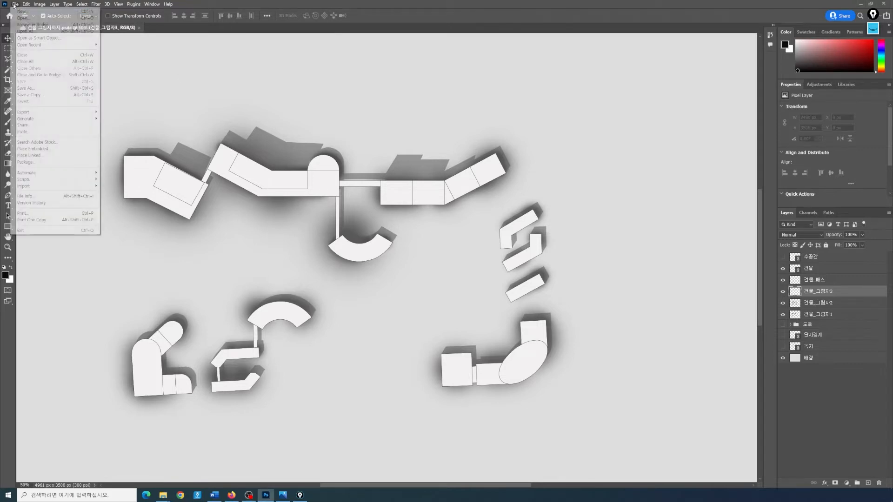
left_click(20, 13)
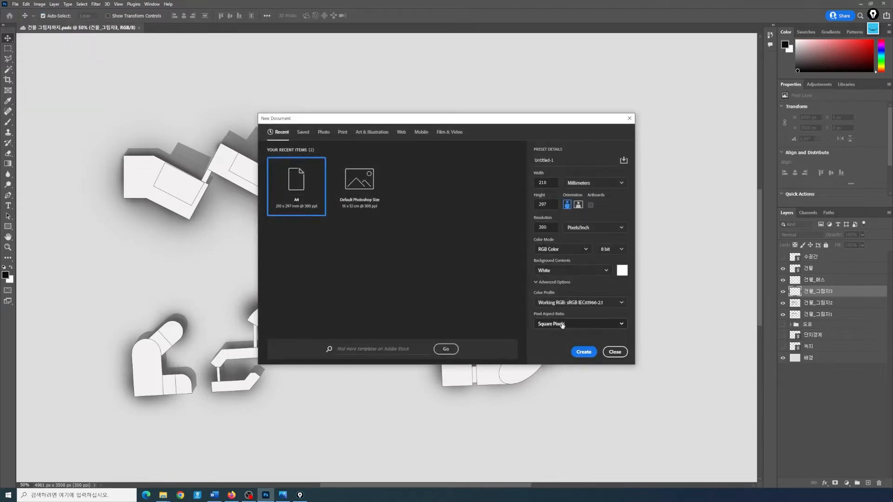
left_click(342, 132)
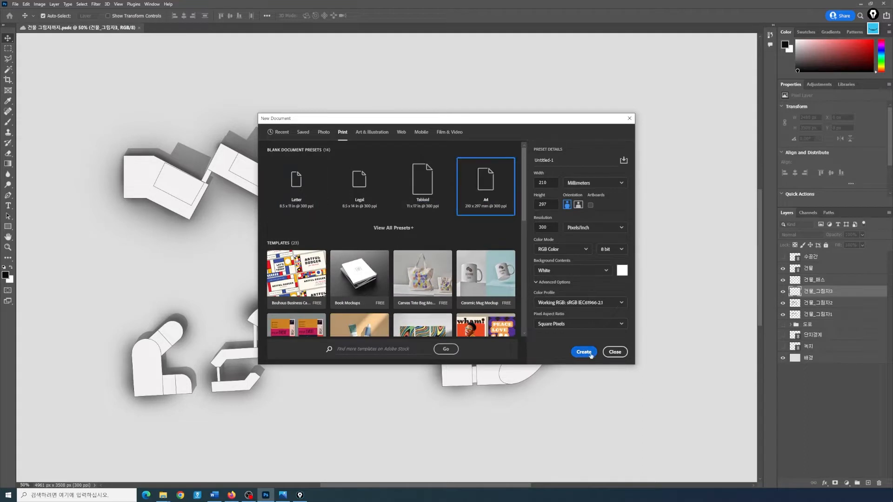
left_click(584, 352)
key("ctrl+plus")
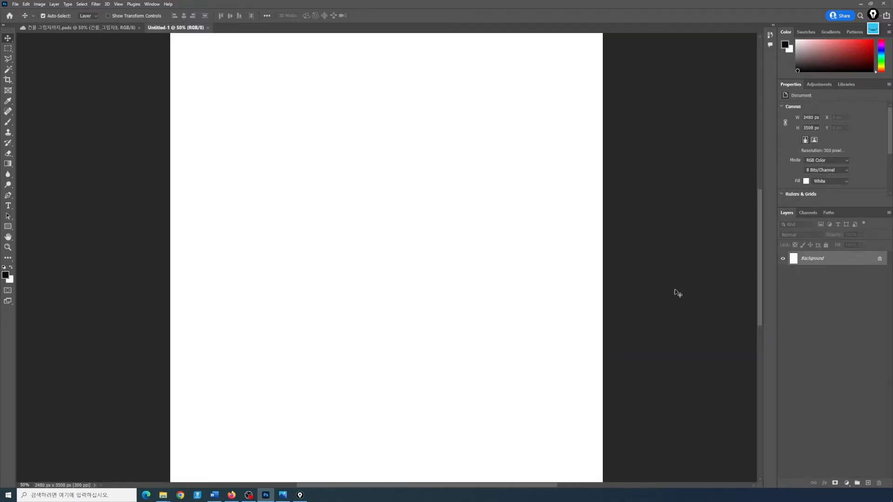
Step: Set the foreground colour to grey #848383 and fill the background with it
left_click(5, 275)
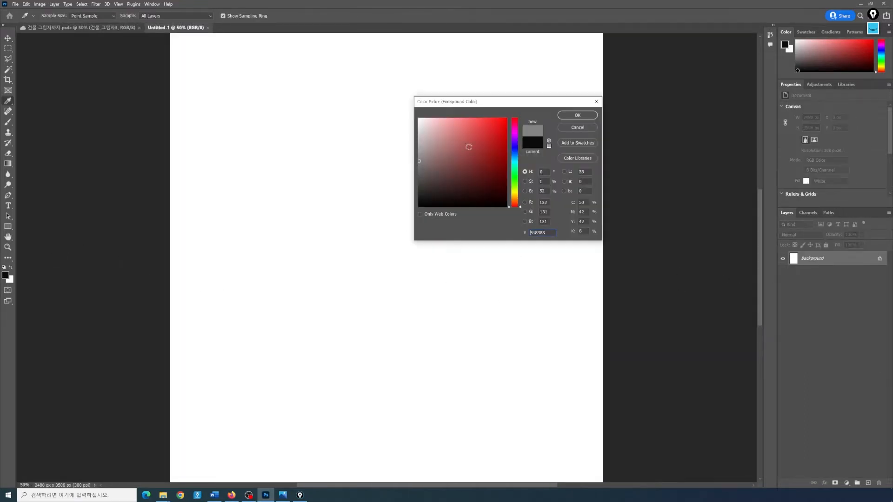
left_click(578, 115)
key("alt+BackSpace")
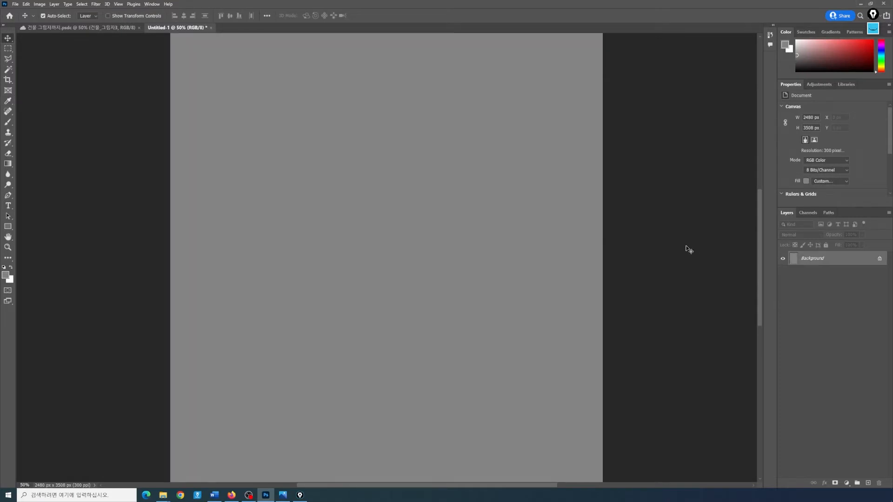
Step: Fill a rectangular selection of about 686 × 622 px with #f6f1f1, unlock the background layer and deselect
left_click(8, 48)
left_click_drag(307, 166, 426, 275)
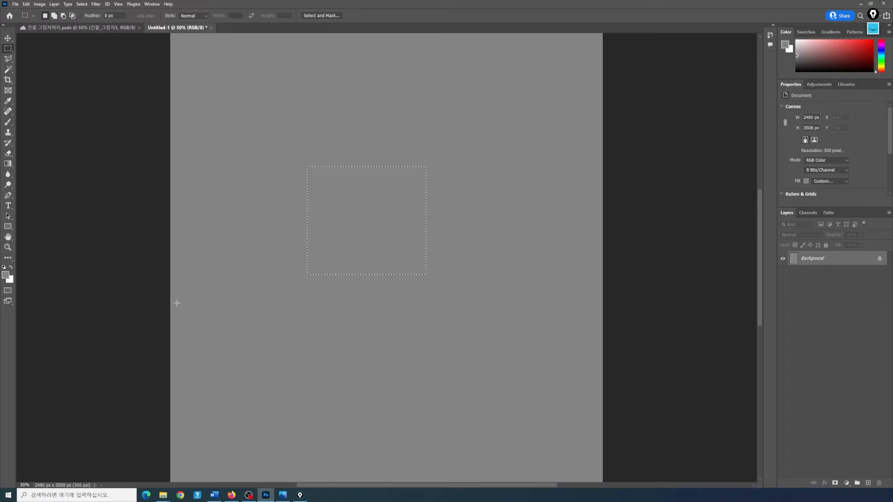
left_click(6, 275)
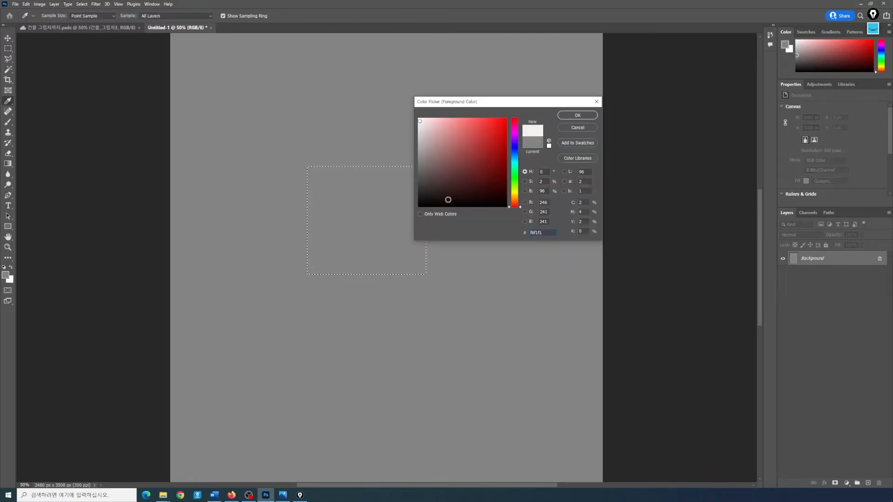
left_click(568, 114)
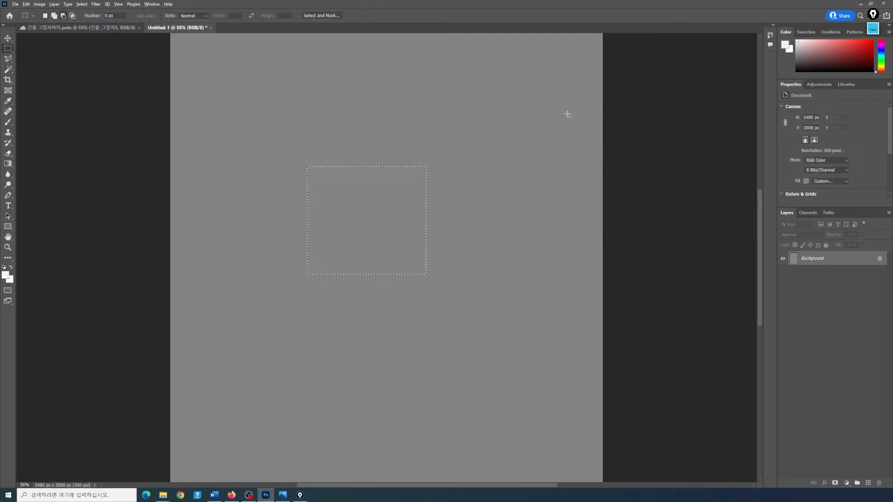
key("alt+Delete")
left_click(880, 259)
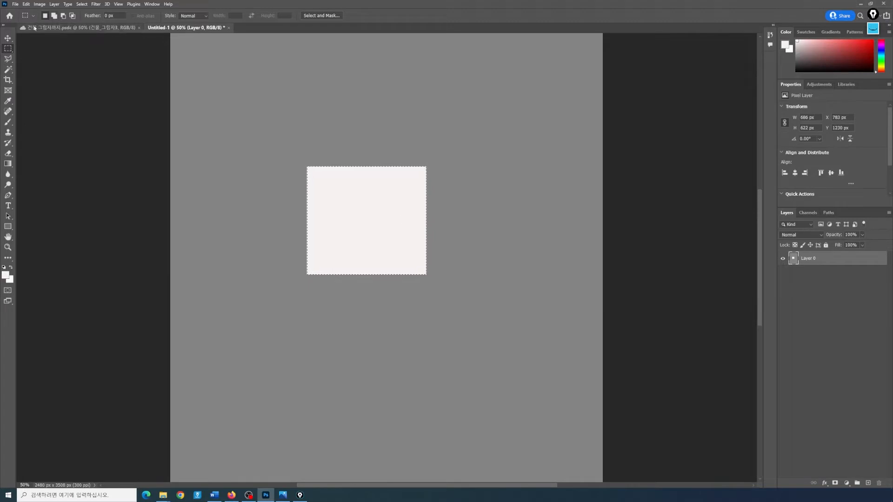
left_click(275, 162)
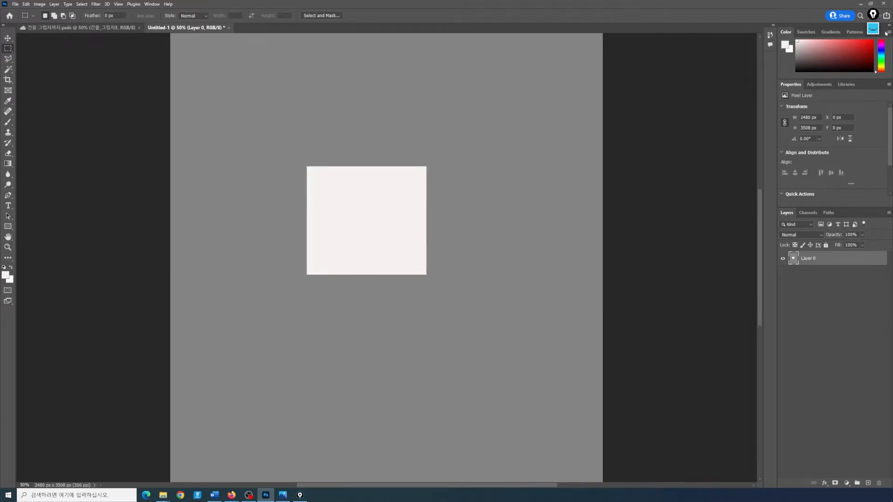
Step: Draw a freehand screen annotation of a flat roof section with parapets at both ends, labelled 1.2, and circle the parapets
left_click(873, 29)
left_click(873, 50)
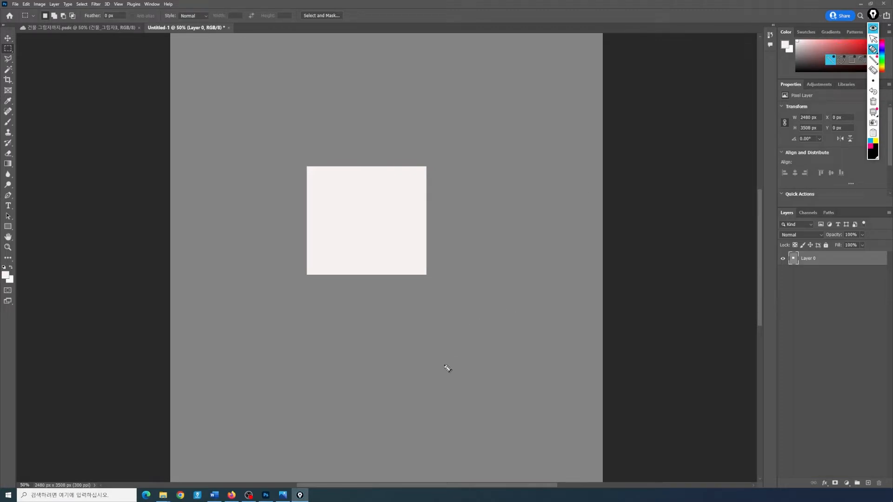
left_click_drag(377, 373, 576, 371)
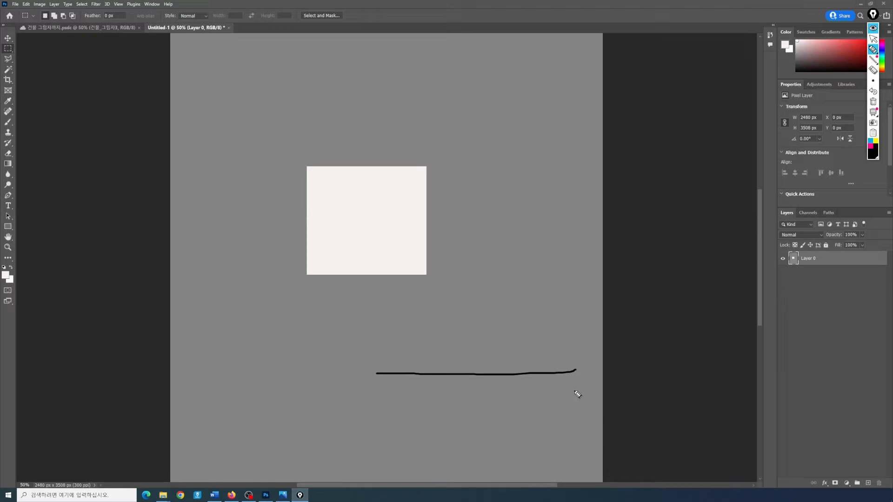
mouse_move(376, 373)
left_mouse_down()
mouse_move(373, 347)
mouse_move(376, 426)
left_mouse_up()
mouse_move(358, 346)
left_mouse_down()
mouse_move(363, 367)
mouse_move(341, 360)
mouse_move(358, 363)
left_mouse_up()
left_click(345, 359)
mouse_move(572, 372)
left_mouse_down()
mouse_move(569, 348)
mouse_move(580, 349)
mouse_move(580, 411)
left_mouse_up()
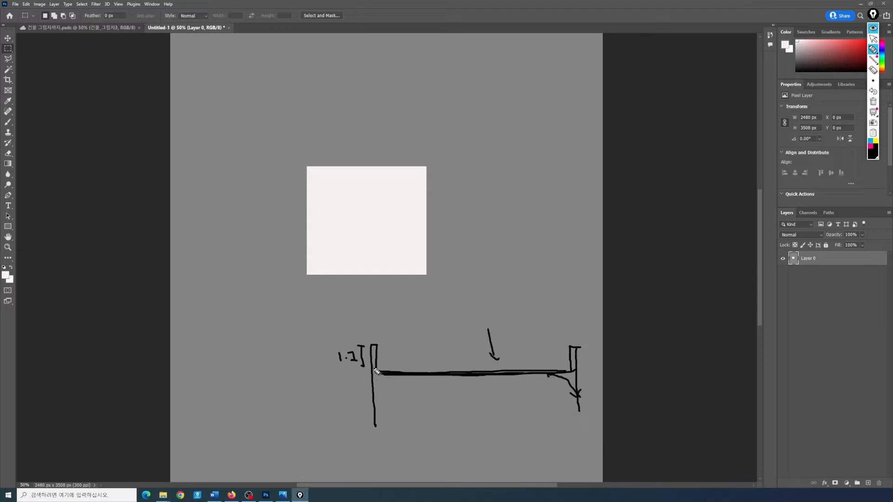
mouse_move(371, 371)
left_mouse_down()
mouse_move(374, 345)
mouse_move(378, 371)
mouse_move(386, 367)
mouse_move(388, 376)
mouse_move(353, 367)
mouse_move(360, 335)
mouse_move(399, 355)
mouse_move(385, 377)
left_mouse_up()
left_click_drag(590, 378, 580, 377)
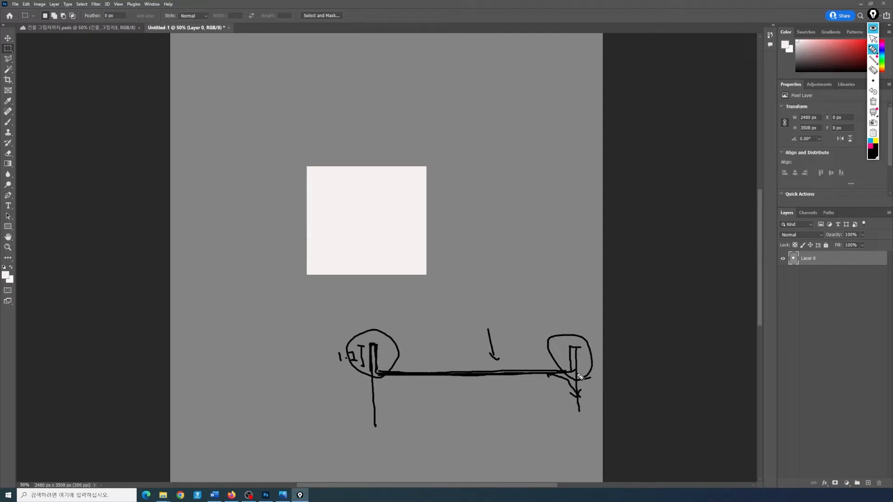
Step: Annotate a pitched roof with two downward slope arrows, circle the flat roof section, and leave the annotation mode
mouse_move(460, 296)
left_mouse_down()
mouse_move(586, 231)
mouse_move(714, 298)
left_mouse_up()
mouse_move(566, 201)
left_mouse_down()
mouse_move(556, 225)
mouse_move(514, 253)
mouse_move(524, 250)
left_mouse_up()
mouse_move(594, 198)
left_mouse_down()
mouse_move(638, 233)
mouse_move(628, 240)
left_mouse_up()
mouse_move(586, 384)
left_mouse_down()
mouse_move(494, 408)
mouse_move(418, 397)
mouse_move(366, 368)
mouse_move(381, 335)
mouse_move(499, 326)
mouse_move(597, 356)
left_mouse_up()
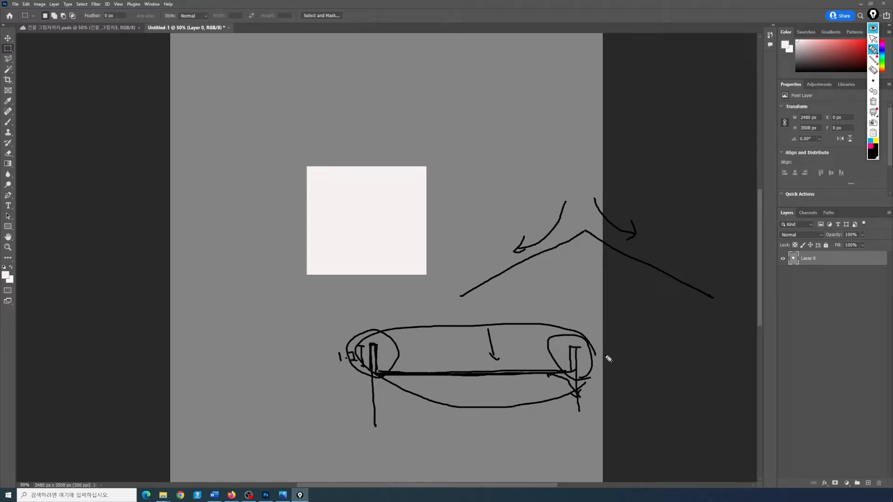
mouse_move(440, 392)
left_mouse_down()
mouse_move(403, 395)
mouse_move(353, 369)
mouse_move(391, 338)
mouse_move(549, 338)
mouse_move(594, 374)
left_mouse_up()
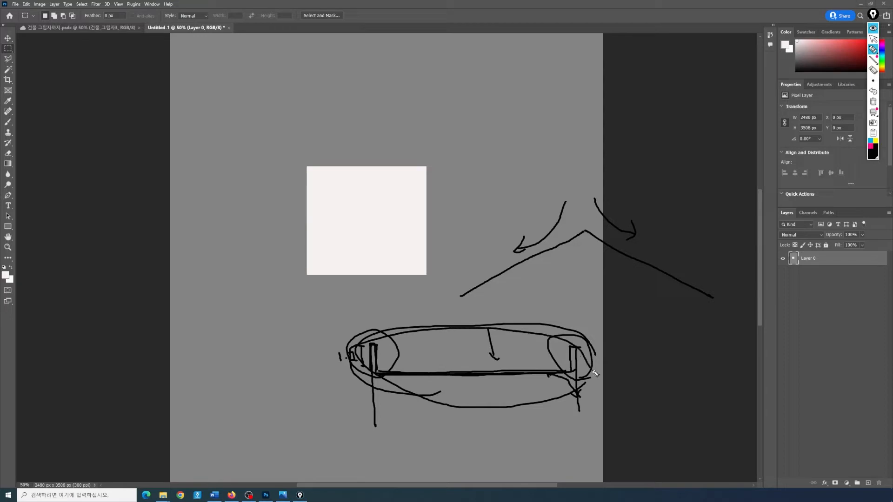
left_click(872, 80)
left_click(873, 39)
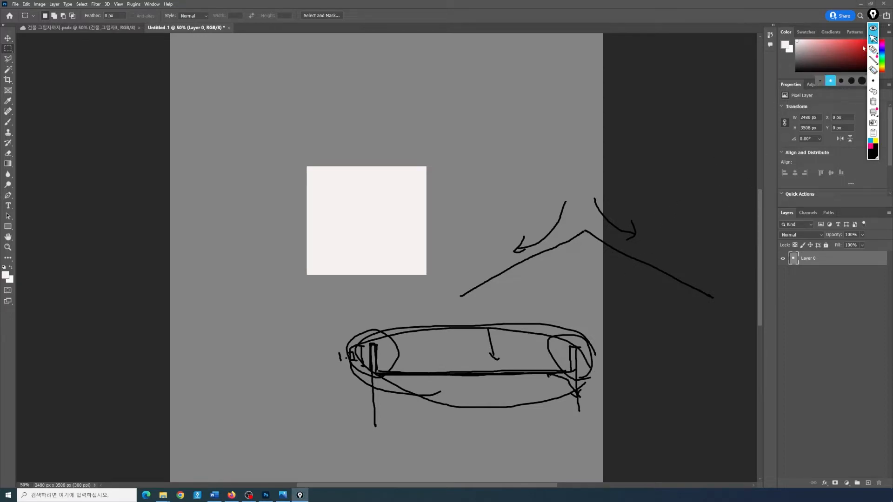
key("ctrl+shift+1")
Step: Select a rectangular area of about 662 × 592 px slightly inset from the light rectangle's edges
key("ctrl+1")
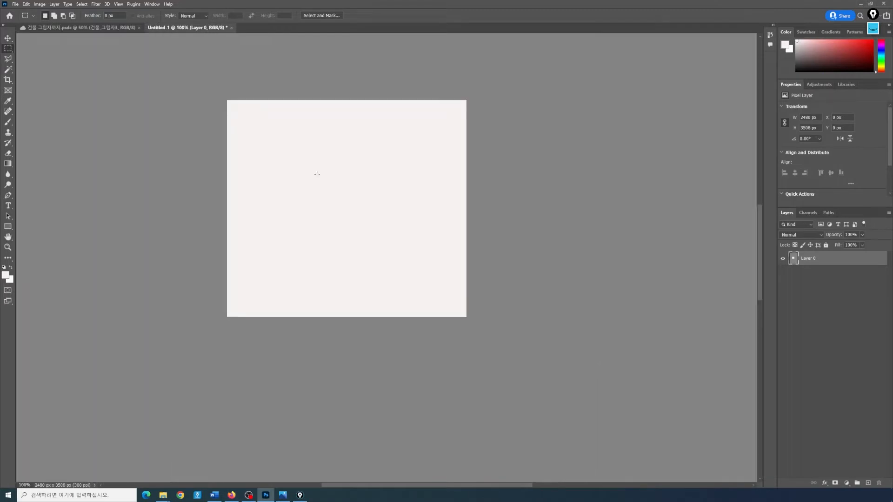
left_click_drag(228, 102, 465, 314)
left_click(507, 157)
left_click_drag(232, 105, 462, 311)
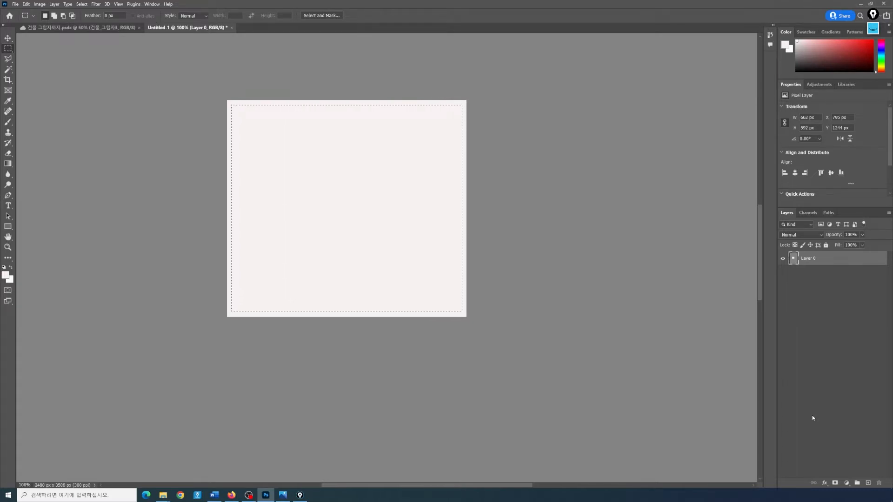
Step: Add a new layer for the shading and fill the inset selection with a near-black colour
left_click(868, 484)
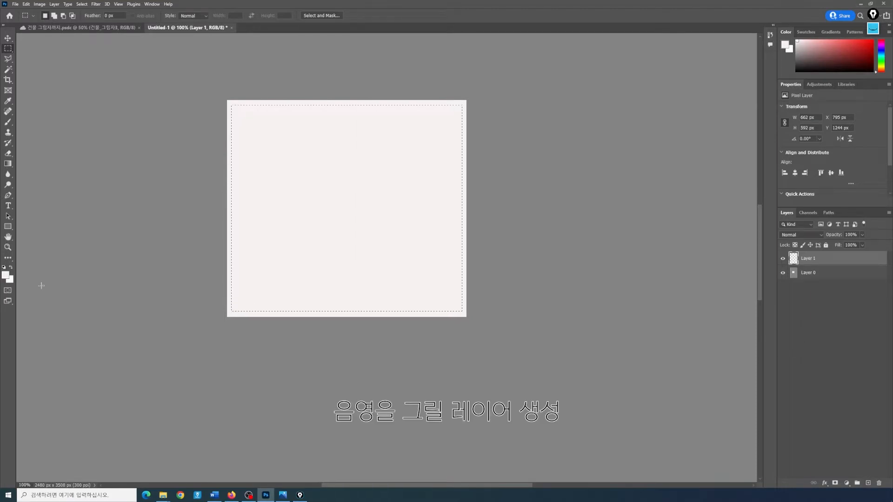
left_click(5, 276)
left_click(419, 202)
left_click(578, 115)
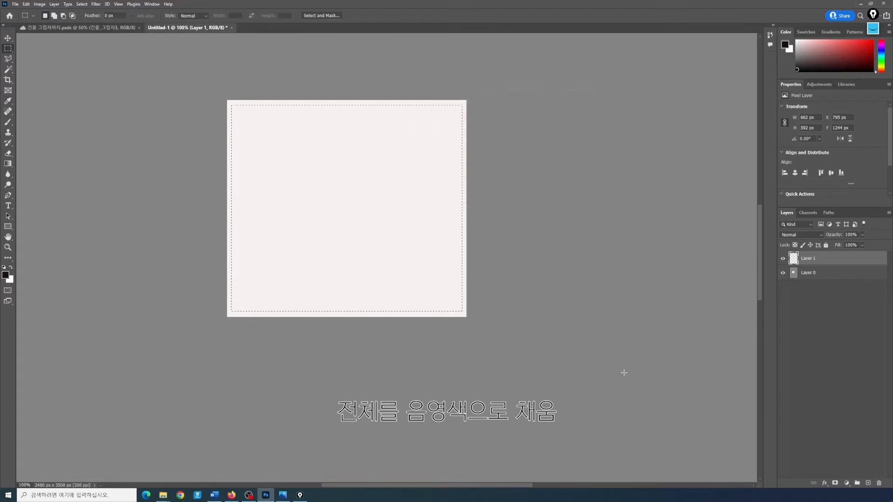
key("alt+BackSpace")
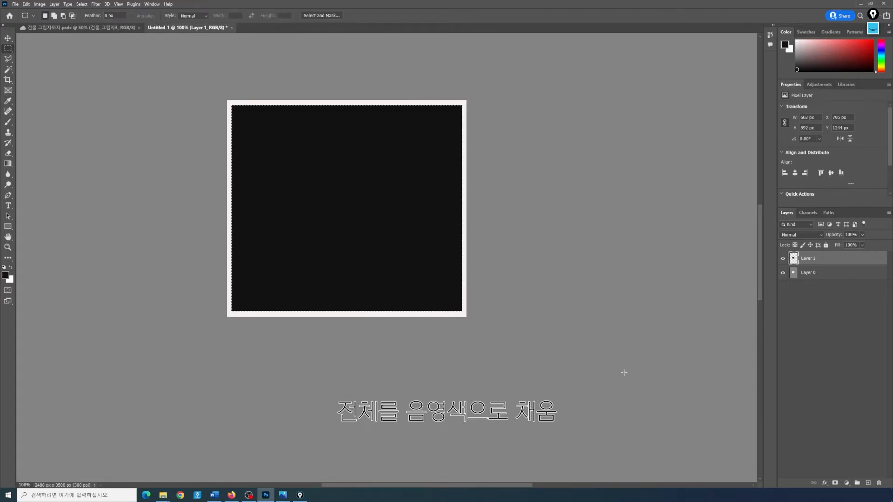
Step: Add a layer mask to the shading layer from the inset selection and invert the mask
left_click(835, 484)
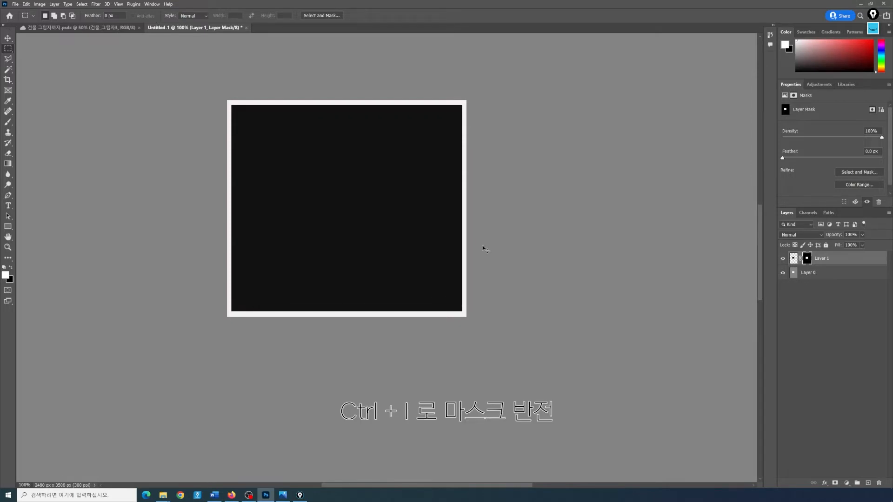
key("ctrl+i")
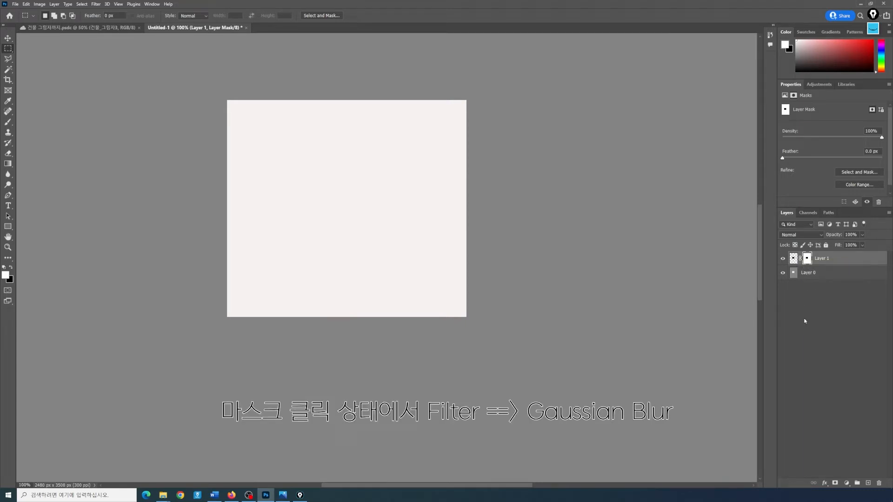
Step: Apply a Gaussian Blur to the inverted layer mask, adjusting the radius until soft shading lines the inside of the border
left_click(96, 5)
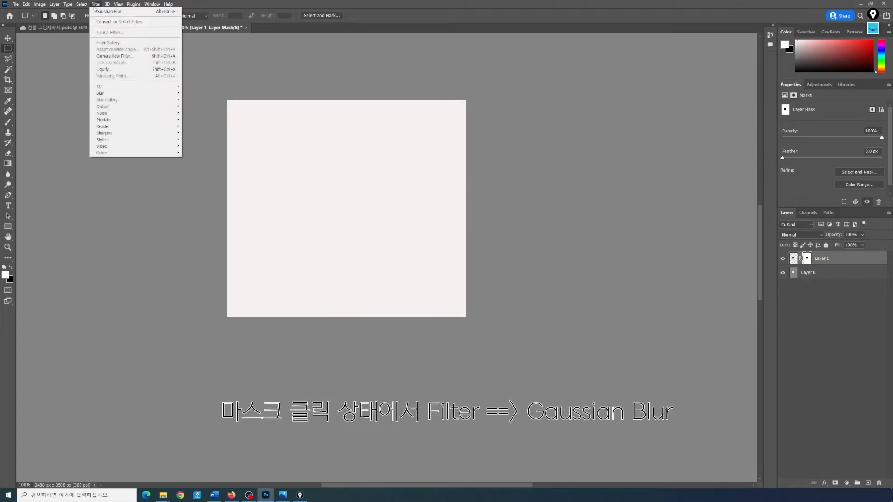
mouse_move(114, 94)
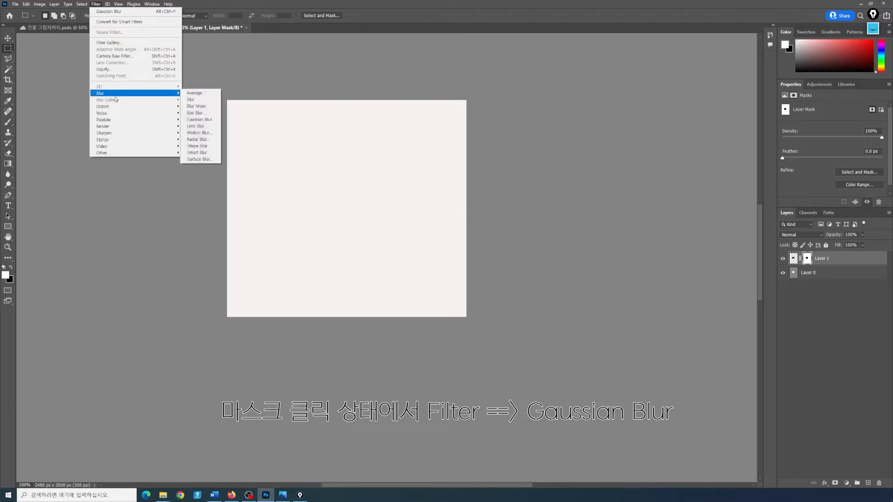
left_click(198, 122)
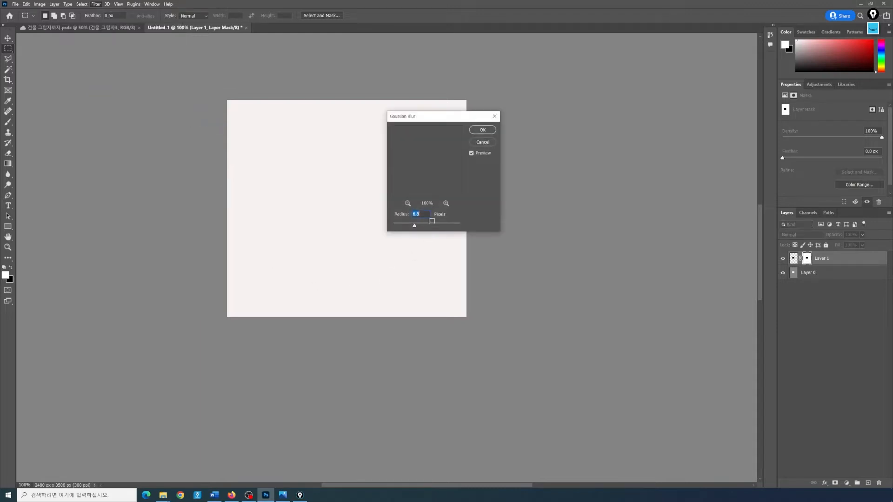
left_click_drag(452, 124, 587, 141)
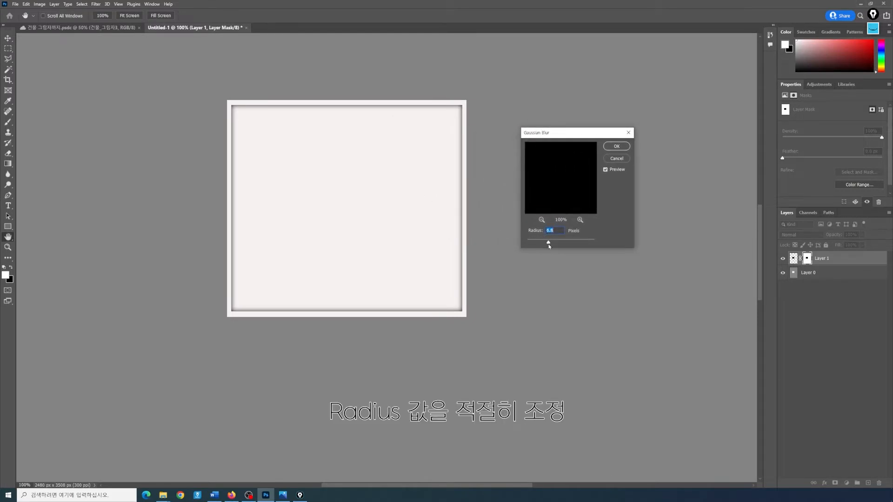
left_click_drag(549, 245, 537, 243)
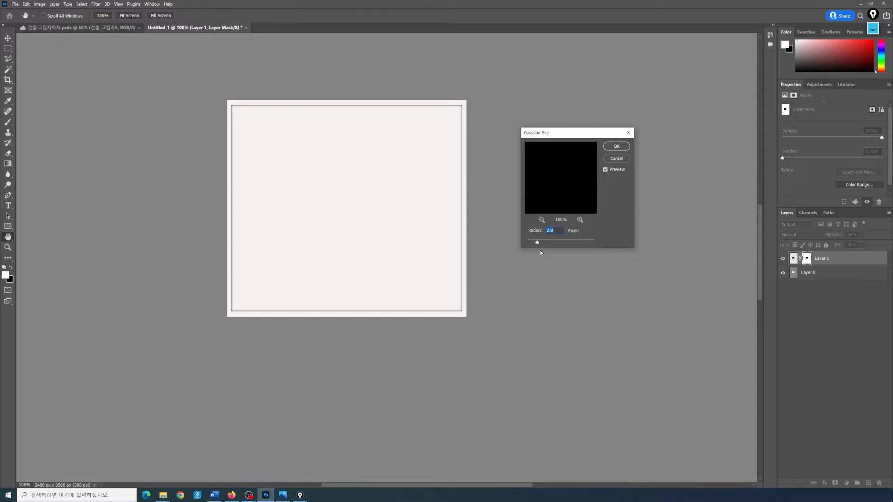
left_click_drag(537, 243, 561, 263)
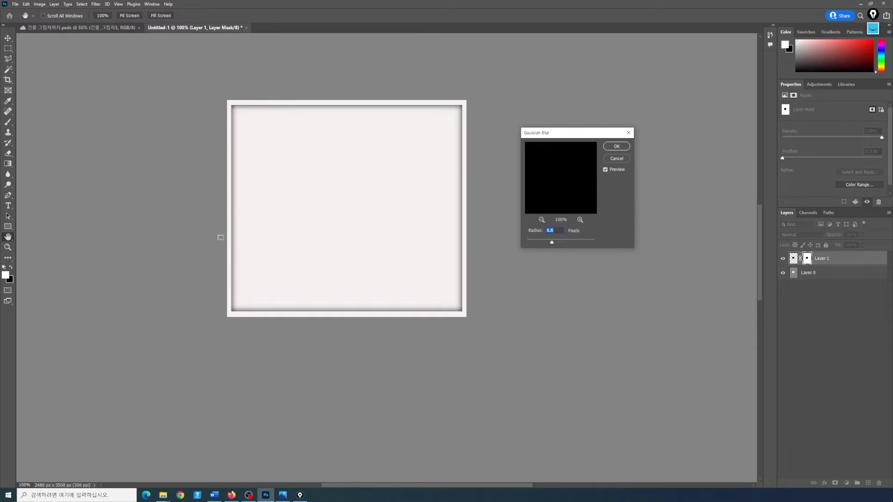
left_click(551, 243)
left_click_drag(552, 244, 550, 245)
left_click(616, 146)
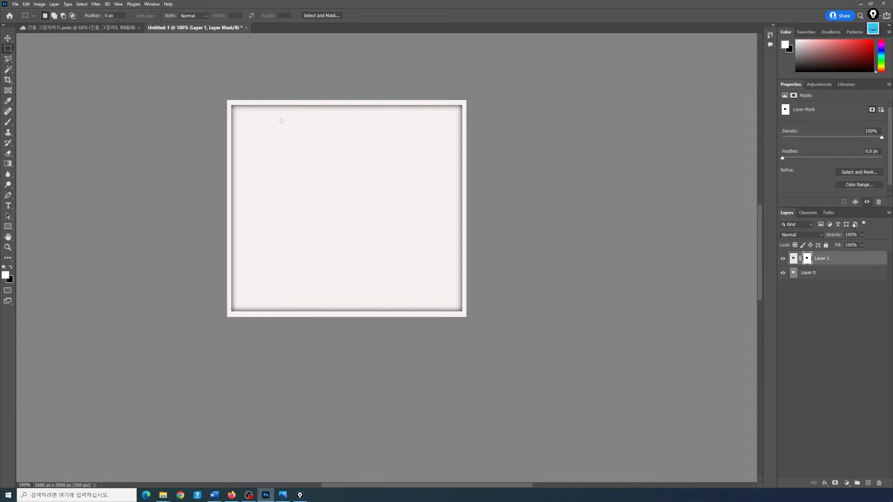
Step: Annotate the light direction with an arrow from the lower left, heavy lines along the roof's left and bottom inner edges, and dashes along the top and right
key("ctrl+shift+3")
mouse_move(145, 396)
left_mouse_down()
mouse_move(205, 345)
mouse_move(194, 341)
mouse_move(210, 352)
left_mouse_up()
mouse_move(236, 108)
left_mouse_down()
mouse_move(243, 309)
mouse_move(355, 308)
mouse_move(254, 309)
left_mouse_up()
mouse_move(250, 292)
left_mouse_down()
mouse_move(243, 126)
mouse_move(290, 107)
left_mouse_up()
left_click(266, 109)
left_click(300, 107)
left_click_drag(310, 108, 358, 106)
left_click_drag(370, 110, 390, 108)
left_click_drag(402, 106, 408, 106)
mouse_move(427, 106)
left_mouse_down()
mouse_move(455, 113)
mouse_move(463, 153)
left_mouse_up()
left_click_drag(462, 160, 460, 187)
left_click_drag(459, 212, 455, 239)
left_click_drag(455, 253, 454, 256)
left_click_drag(235, 112, 233, 271)
left_click_drag(238, 309, 427, 299)
left_click_drag(331, 113, 337, 110)
left_click_drag(380, 113, 408, 114)
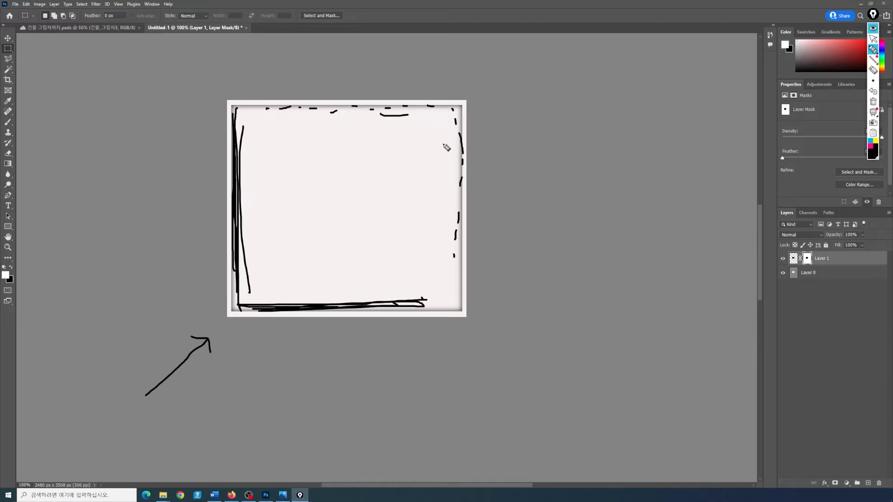
Step: Clear all freehand annotations from the screen and leave the annotation mode
left_click(874, 39)
left_click(873, 101)
left_click(873, 29)
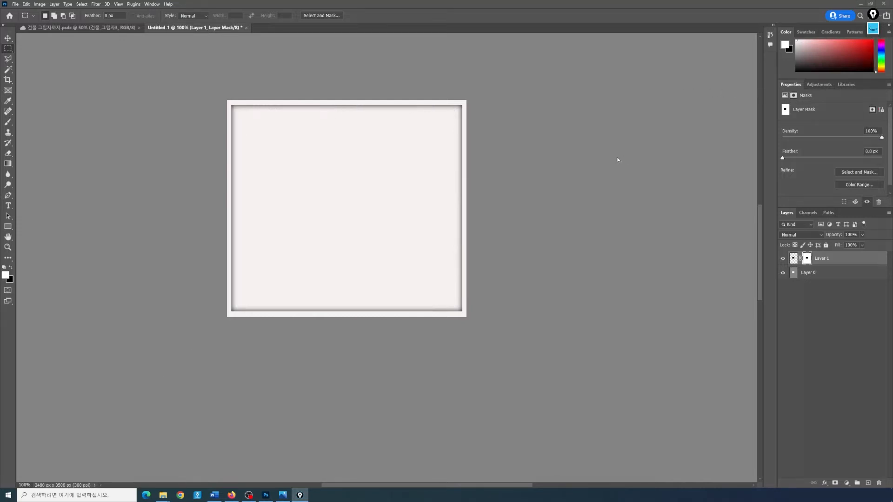
Step: Unlink the layer mask from the content of Layer 1
left_click(536, 4)
left_click(794, 263)
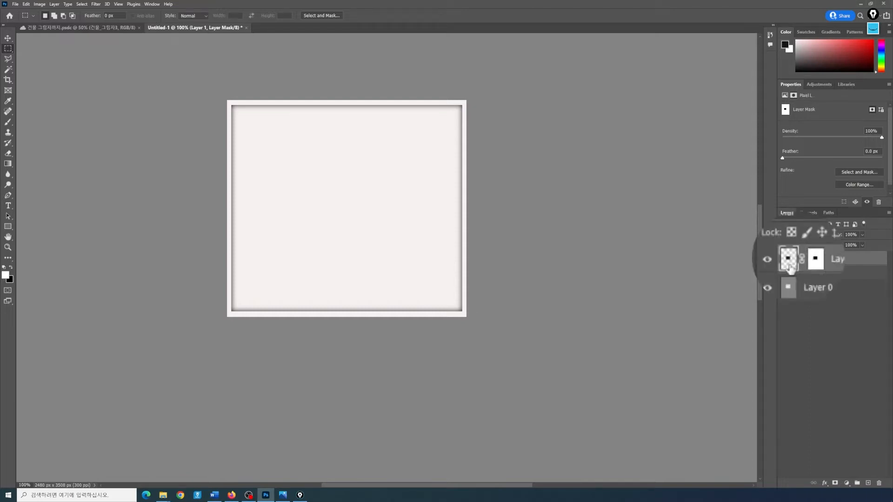
left_click(815, 269)
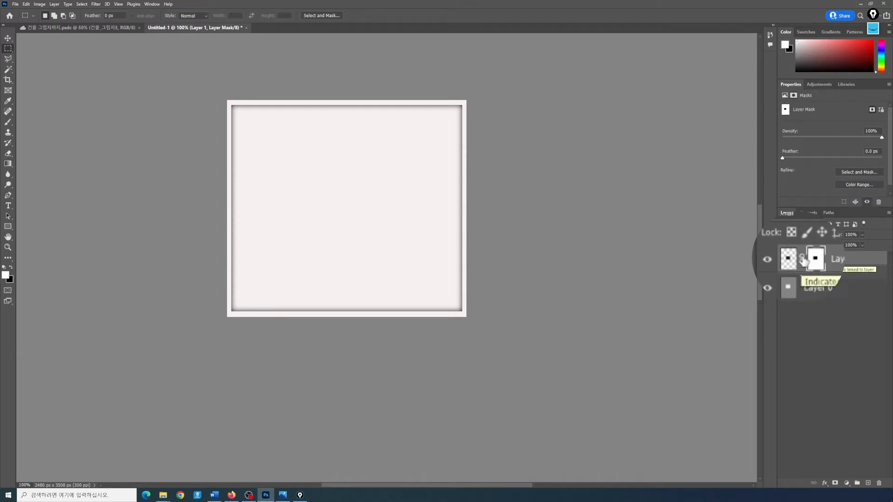
left_click(802, 259)
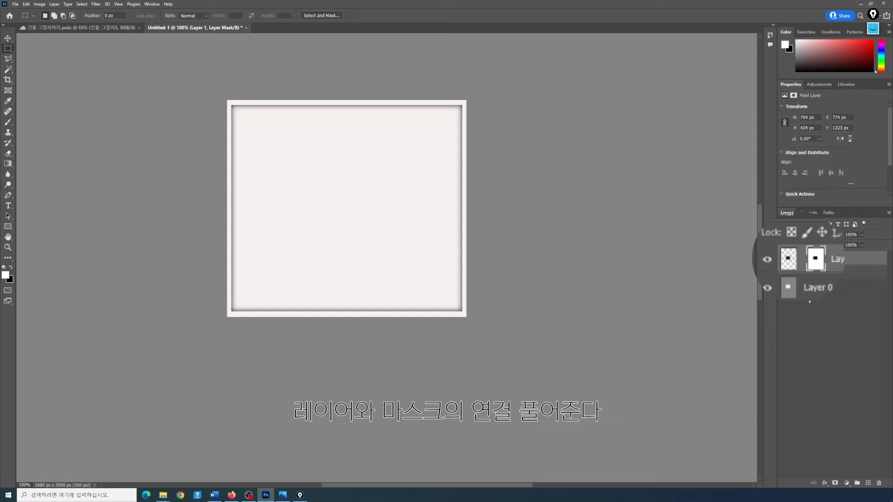
Step: Move only the unlinked mask slightly up and to the right to deepen the left and bottom inner shading
left_click(818, 263)
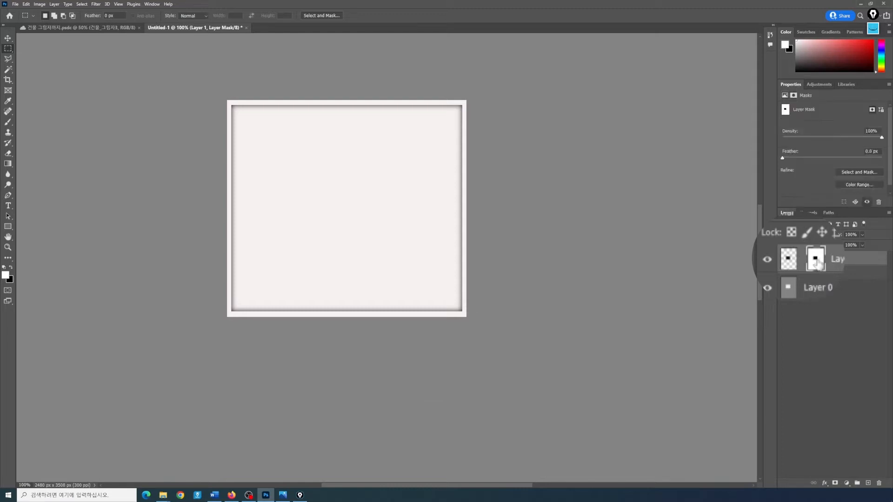
left_click(8, 39)
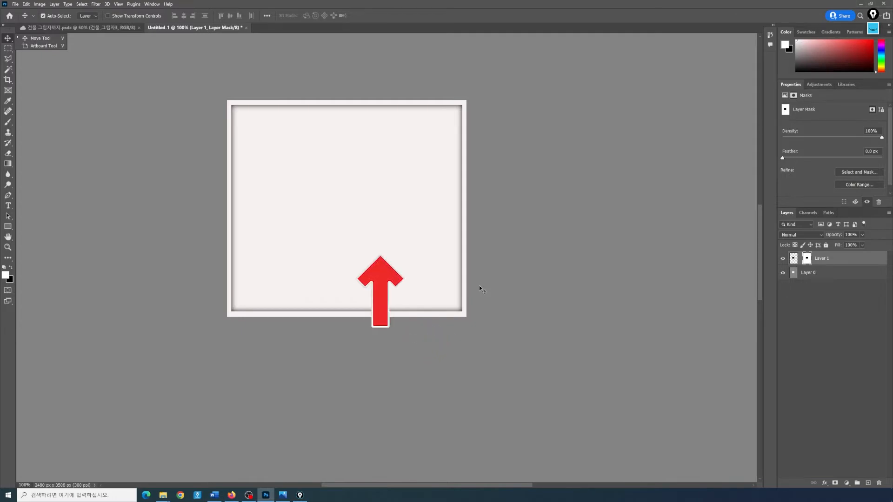
left_click(10, 40)
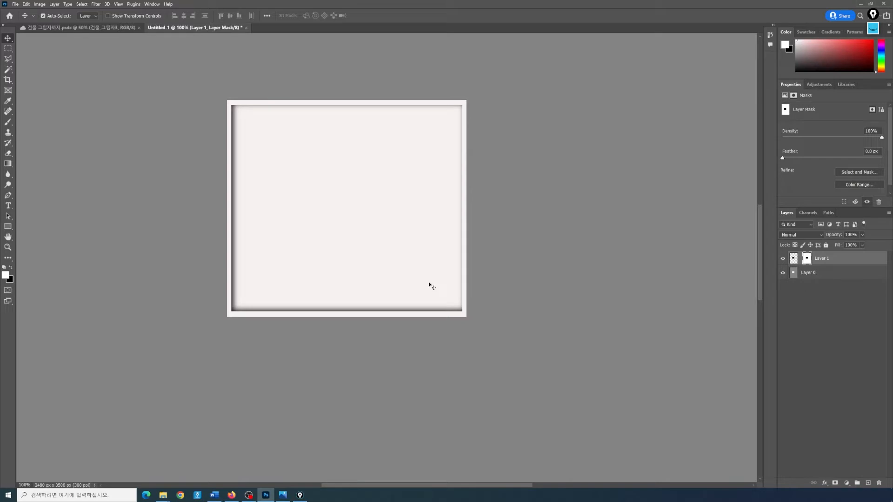
Step: Switch to the building shadow document and outline the inside of the left building's rectangular roof parapet with a polygonal lasso selection
left_click(73, 27)
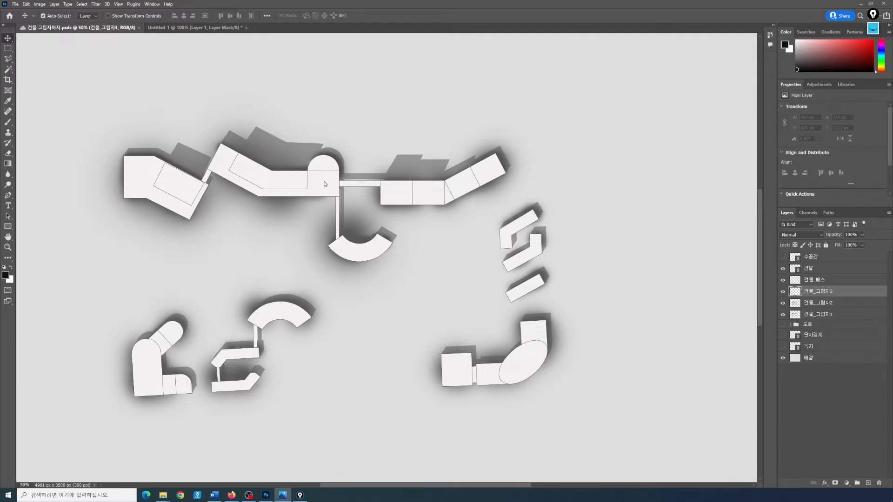
key("ctrl")
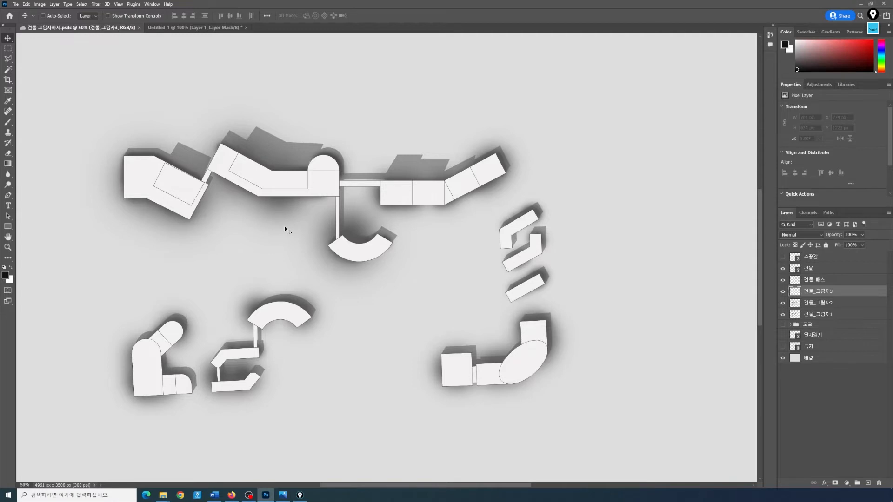
key("ctrl+plus")
key("ctrl+plus")
key("ctrl+plus")
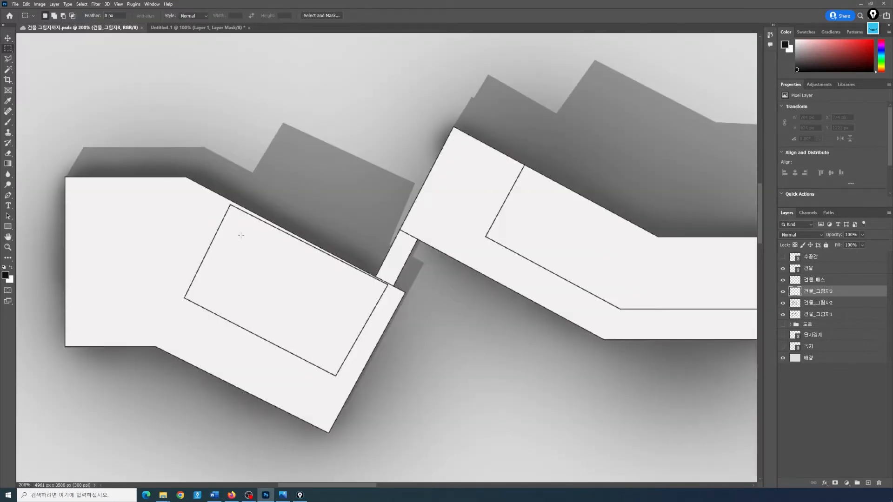
left_click(8, 59)
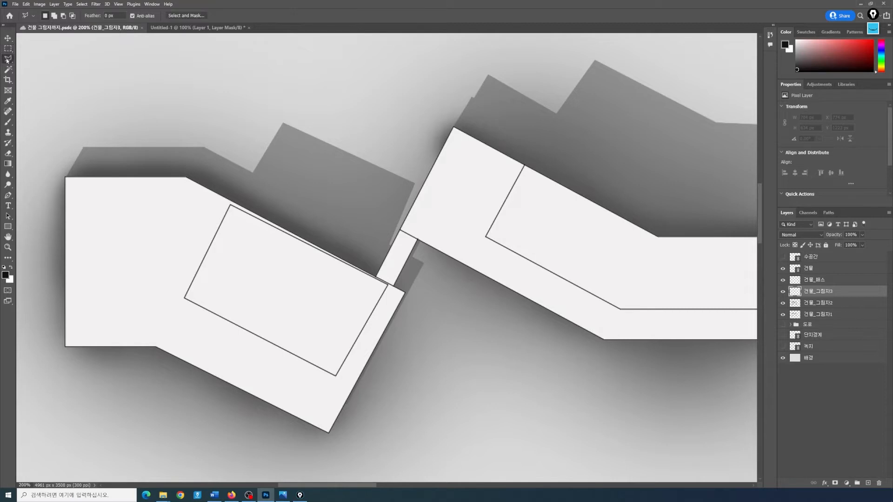
left_click(232, 208)
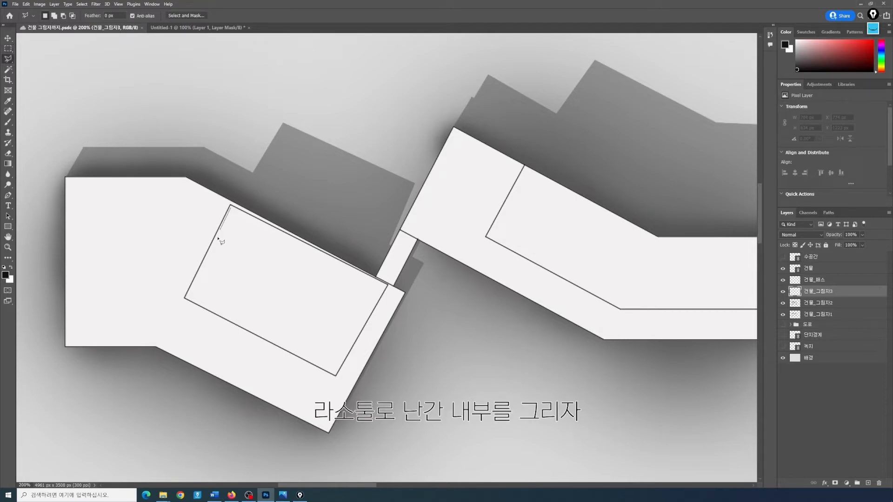
left_click(185, 298)
left_click(336, 375)
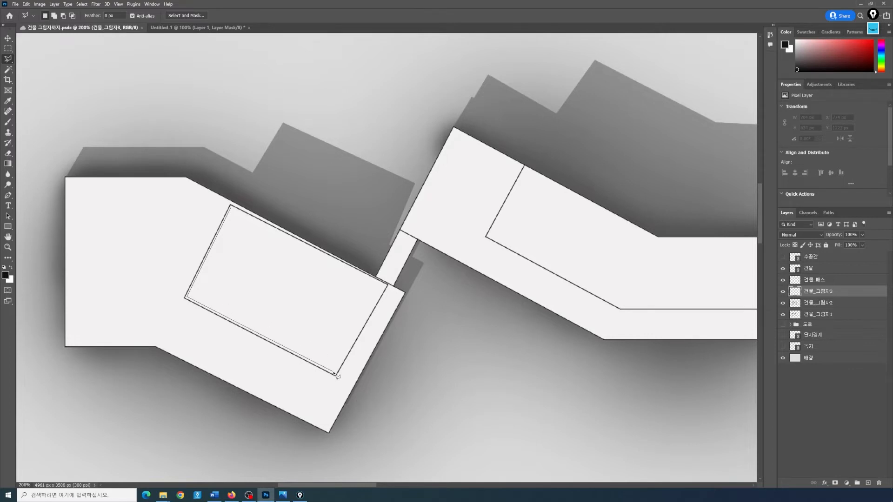
double_click(386, 287)
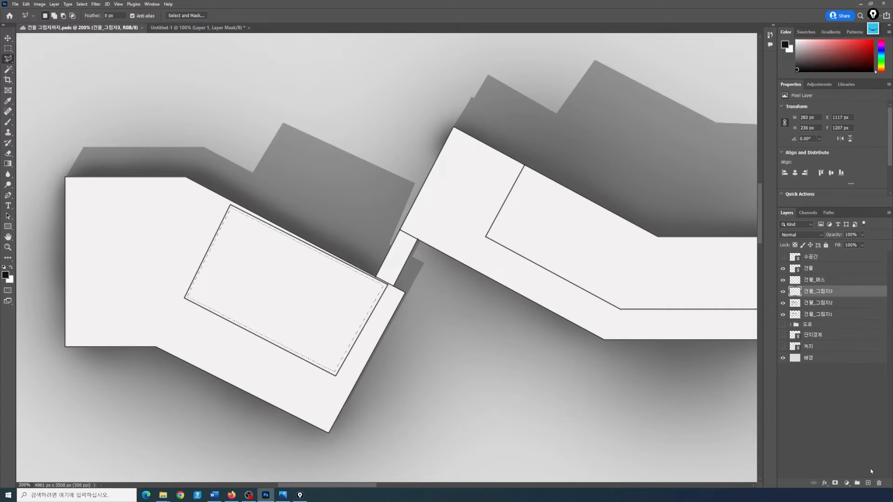
Step: Fill the parapet selection with near-black on the 건물_그림자3 layer and place that layer directly below 건물
key("alt+Delete")
left_click_drag(824, 297, 821, 279)
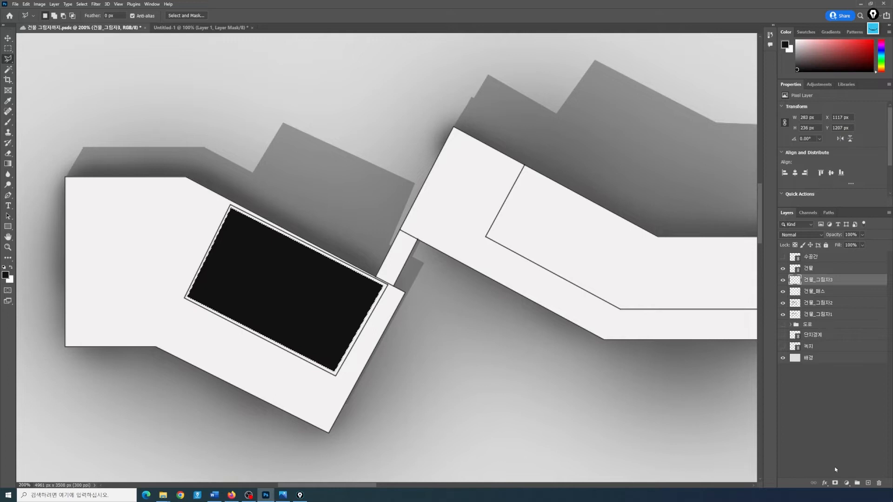
Step: Add a layer mask to 건물_그림자3 from the parapet selection and invert it
left_click(835, 483)
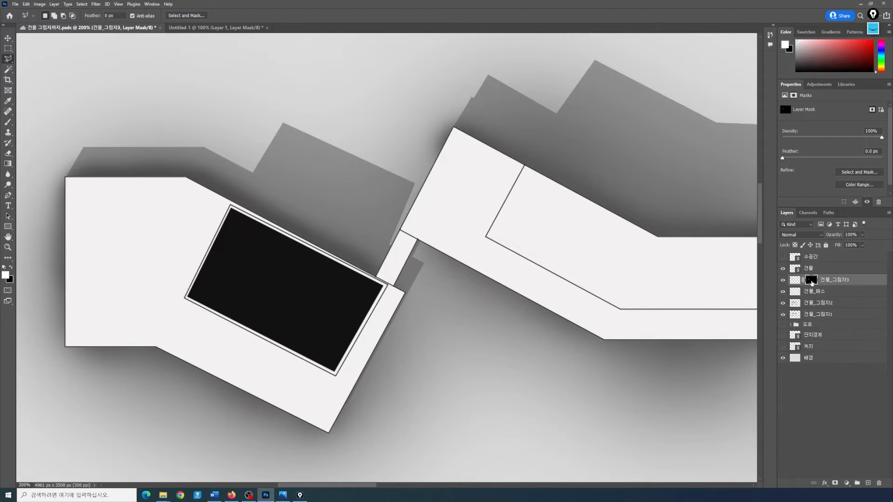
key("ctrl+i")
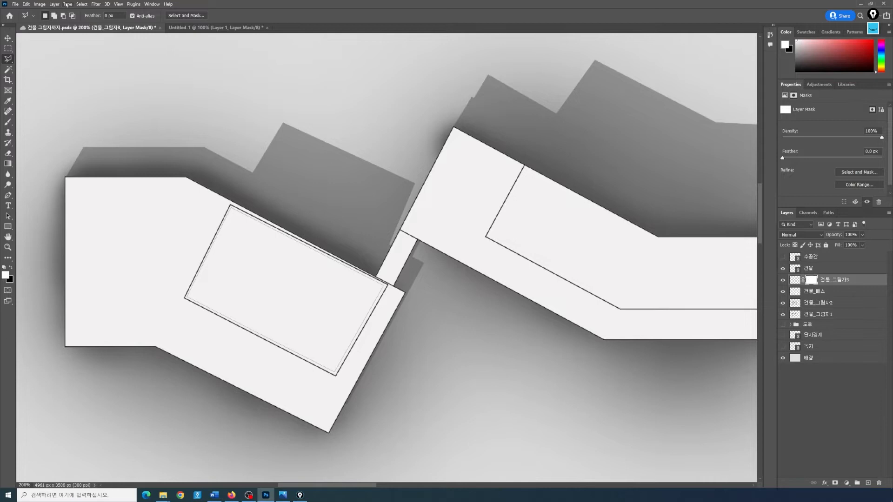
Step: Blur the 건물_그림자3 layer mask with a Gaussian Blur of radius 3 pixels
left_click(96, 4)
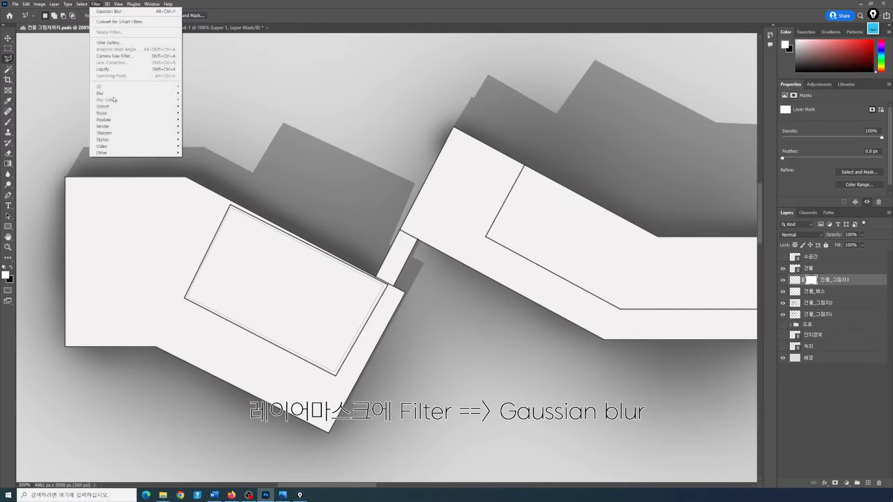
mouse_move(108, 93)
left_click(195, 119)
left_click_drag(550, 244, 548, 244)
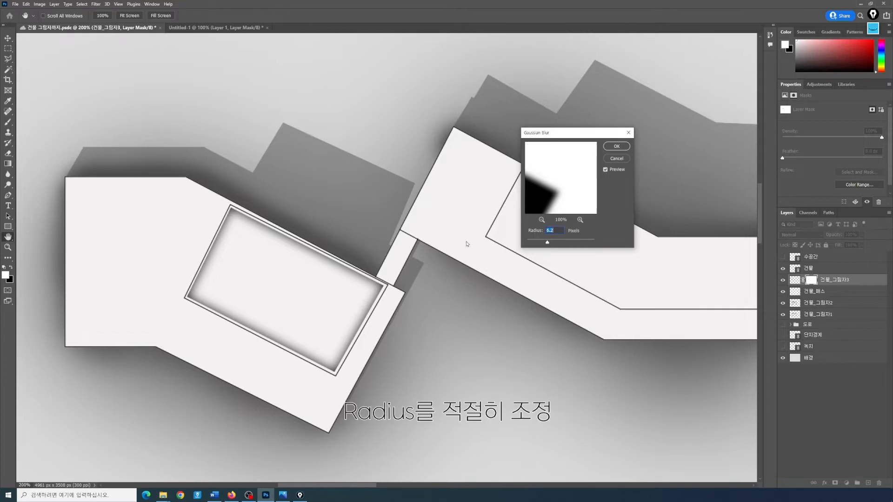
left_click_drag(547, 243, 542, 243)
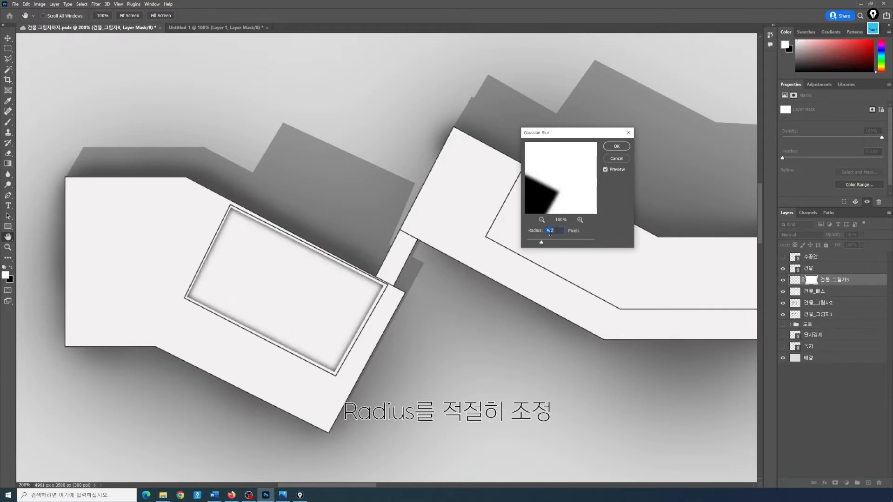
type("3")
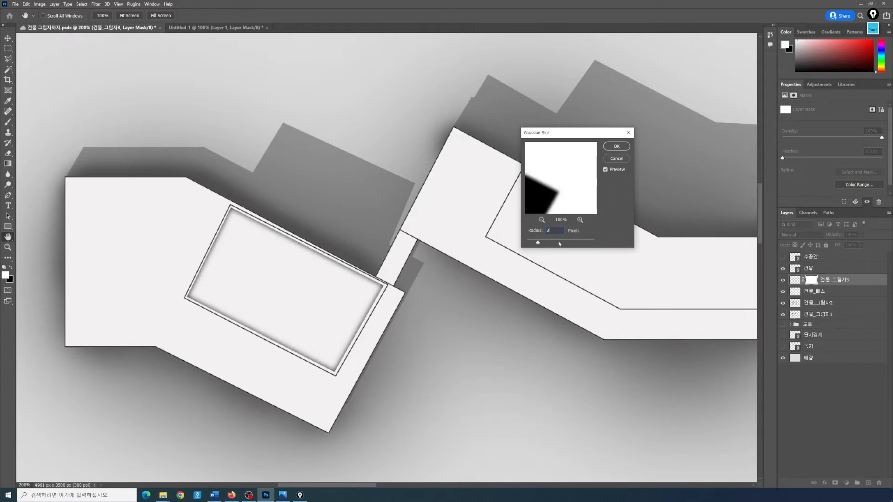
left_click(616, 147)
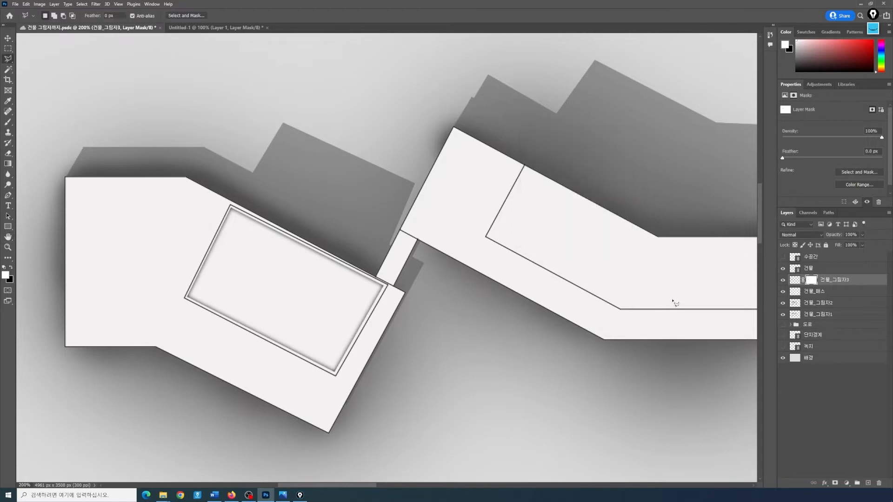
Step: Unlink the mask from 건물_그림자3 and nudge the mask slightly to the right and up
left_click(804, 285)
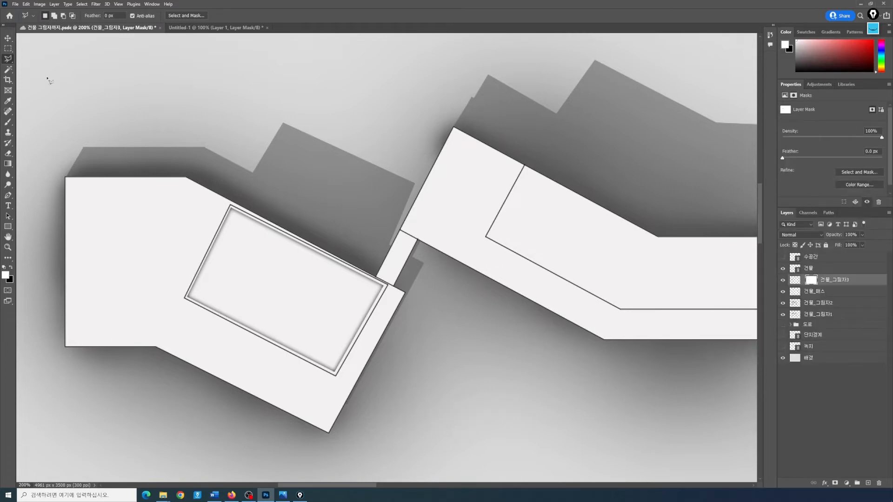
left_click(8, 38)
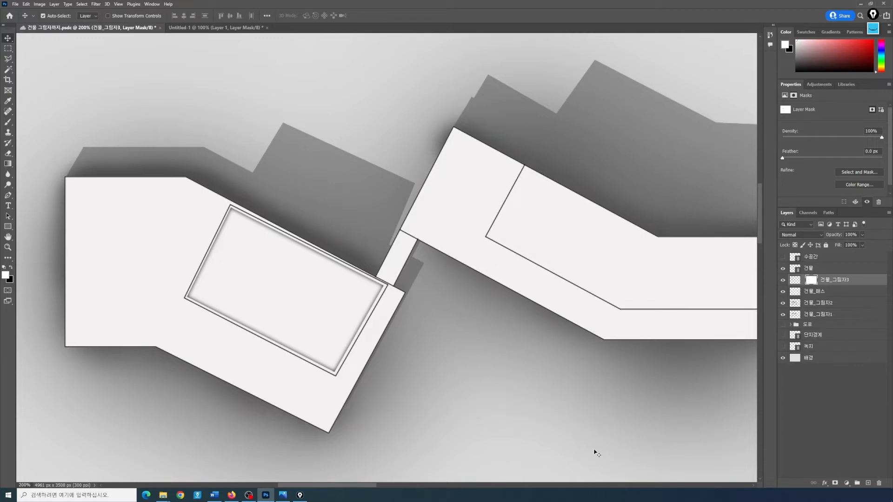
key("Right")
key("Right")
key("Up")
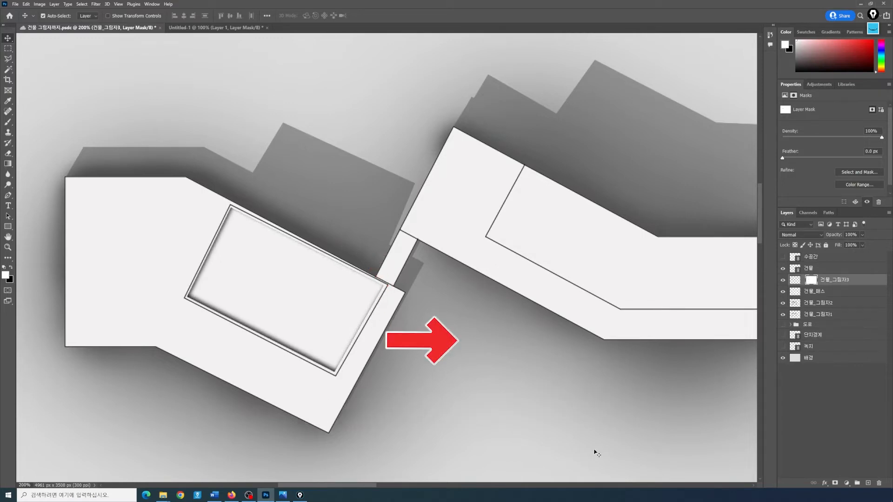
Step: Nudge the 건물_그림자3 mask up once more, hide the 건물 line layer, and save the document
key("Up")
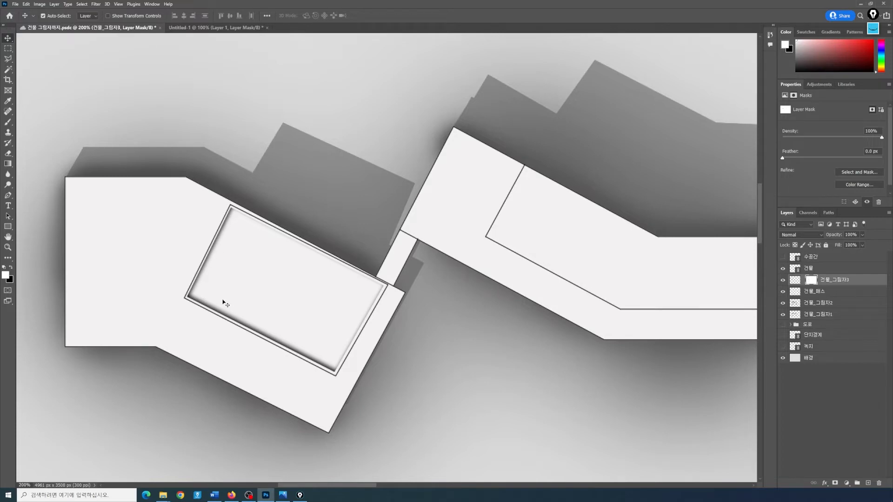
key("m")
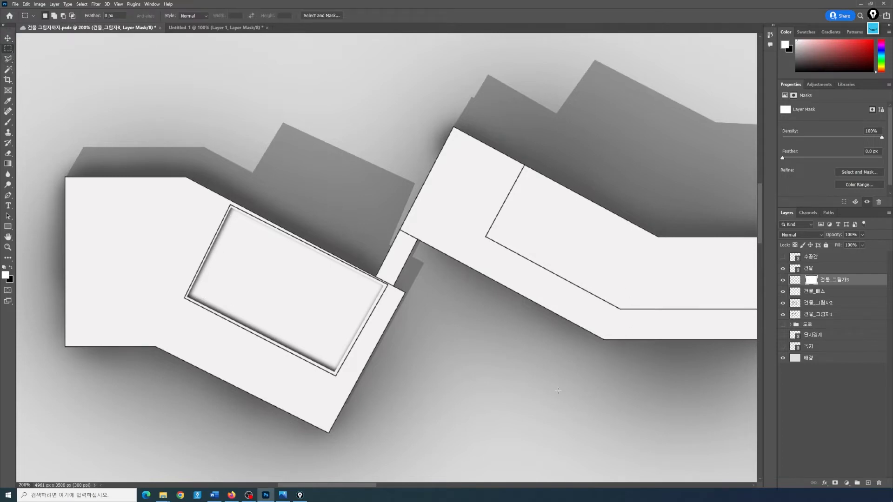
left_click(783, 268)
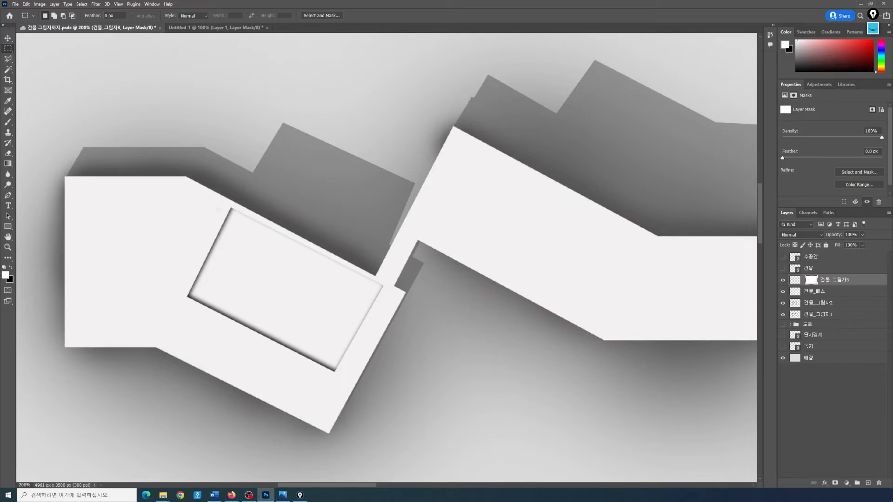
key("ctrl+s")
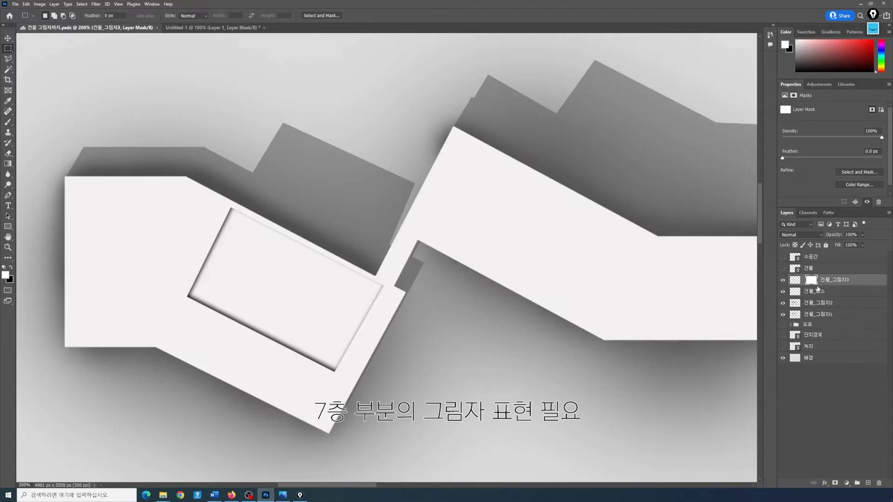
Step: Show the 건물 layer again and outline the outer parapet rectangle of the seventh-floor roof with the Polygonal Lasso
key("w")
left_click(784, 270)
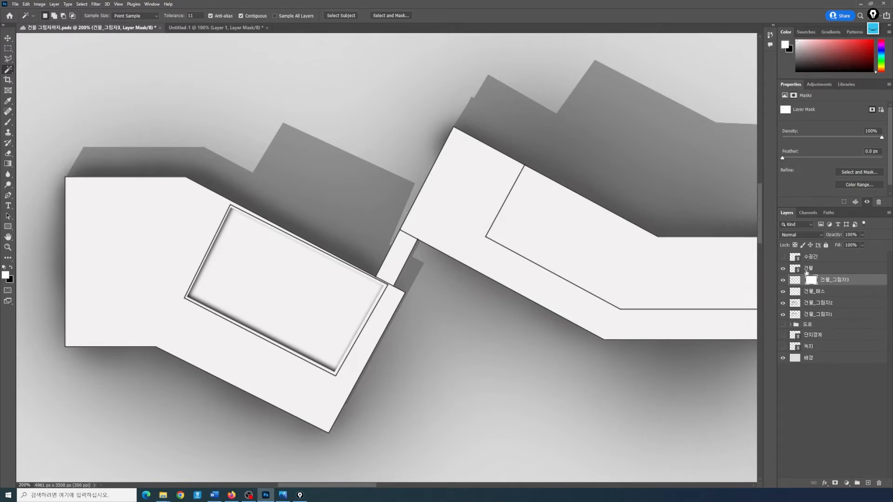
key("l")
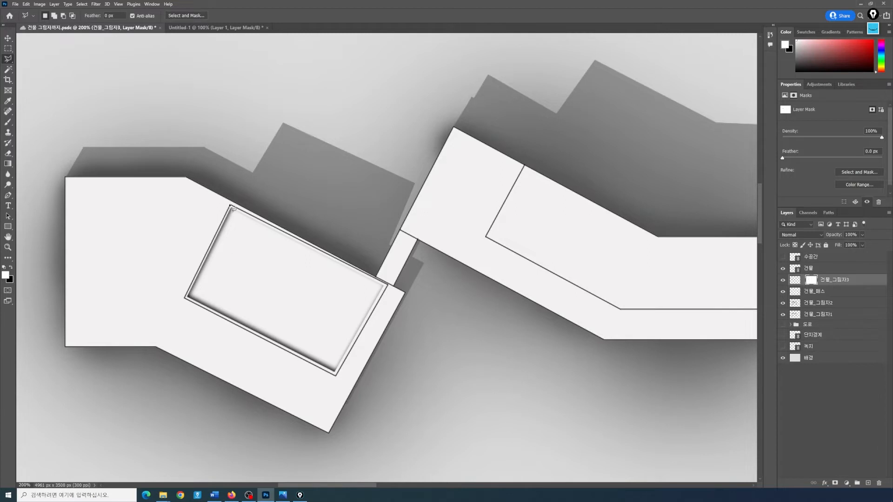
left_click(231, 207)
left_click(185, 299)
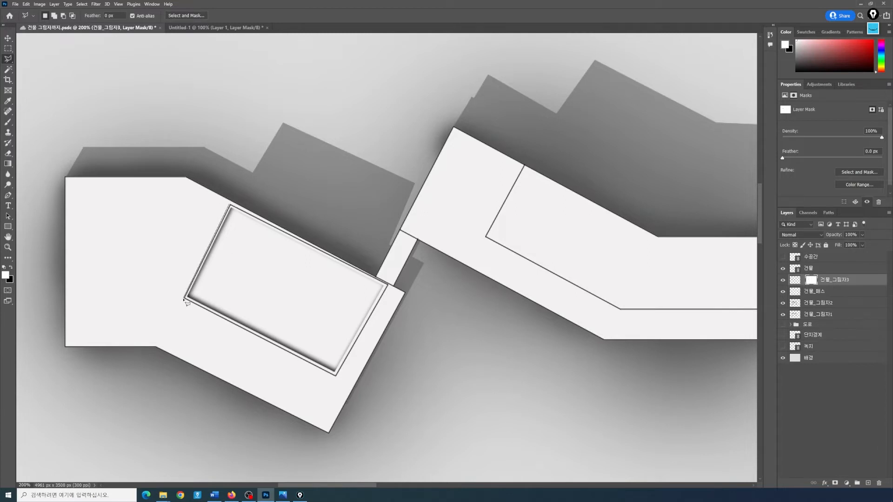
left_click(336, 375)
left_click(387, 285)
left_click(231, 208)
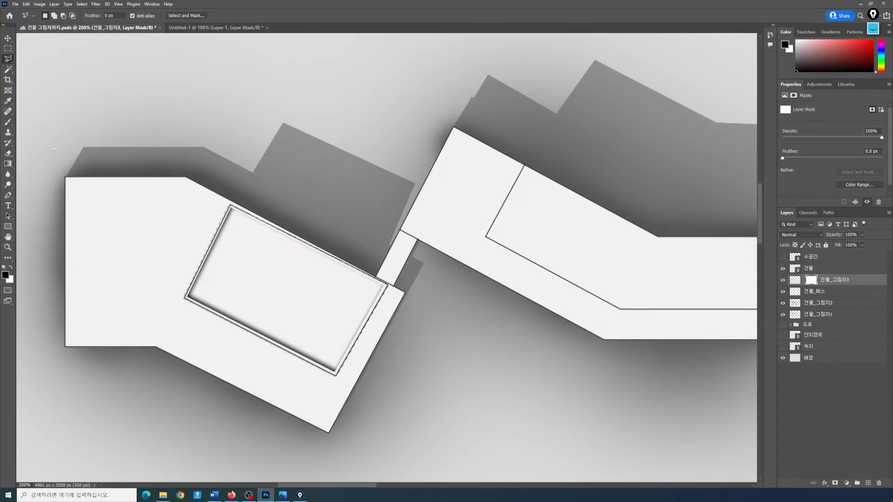
Step: Switch to the Brush tool and create a new layer above 건물_그림자3 as the active painting layer
key("b")
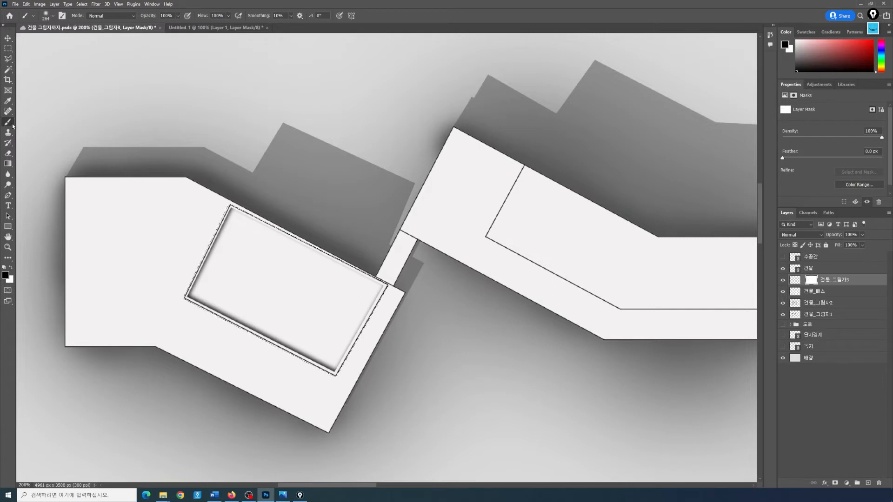
right_click(13, 126)
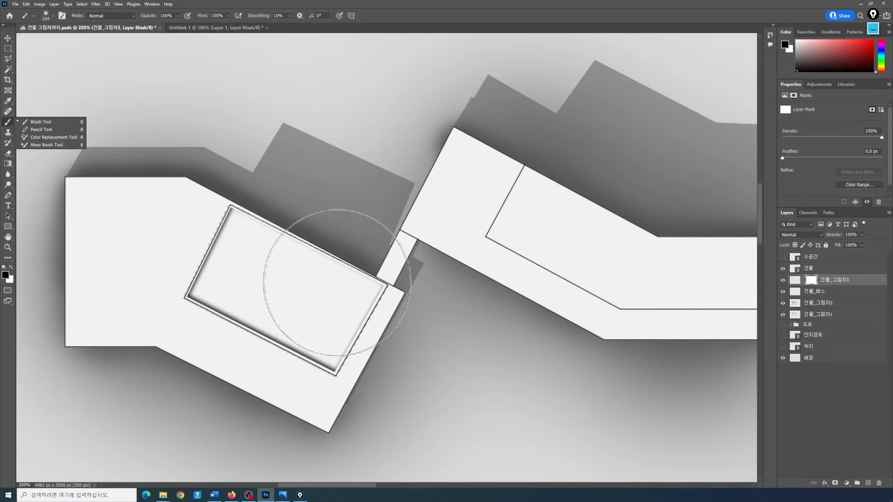
left_click(54, 16)
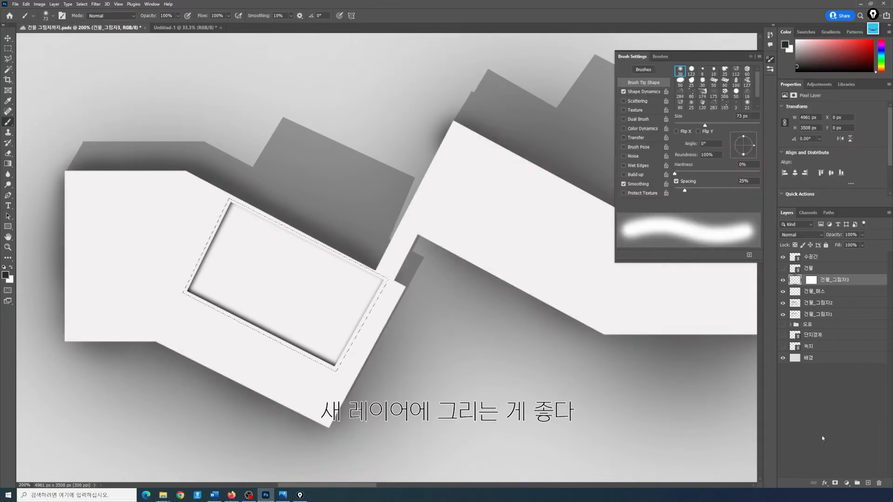
left_click(868, 483)
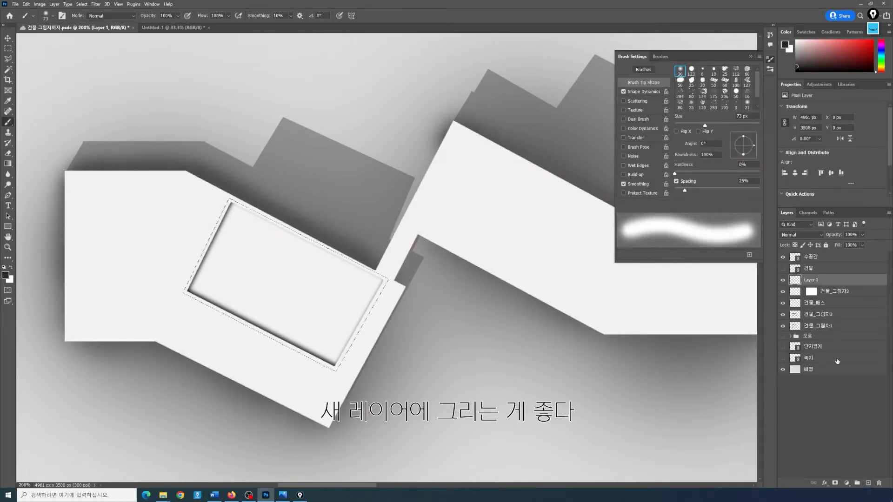
left_click(837, 295)
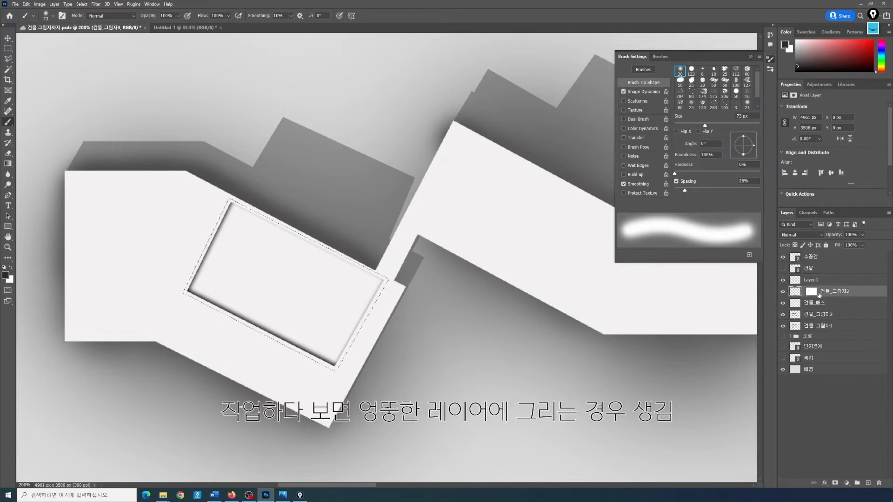
left_click(813, 282)
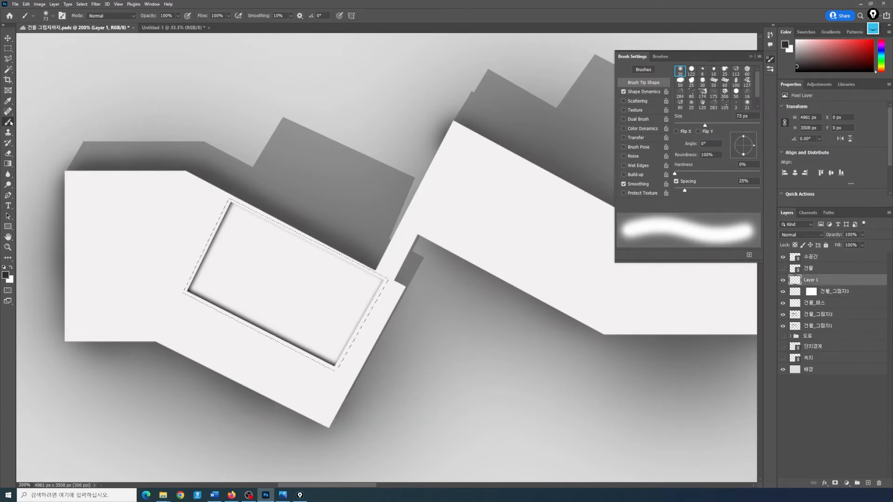
Step: Set the soft brush size to 88 px
left_click(55, 15)
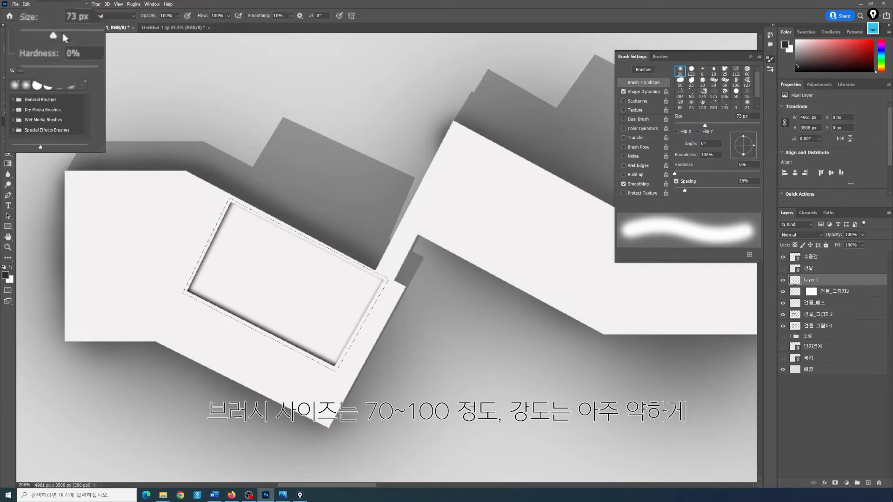
left_click(234, 5)
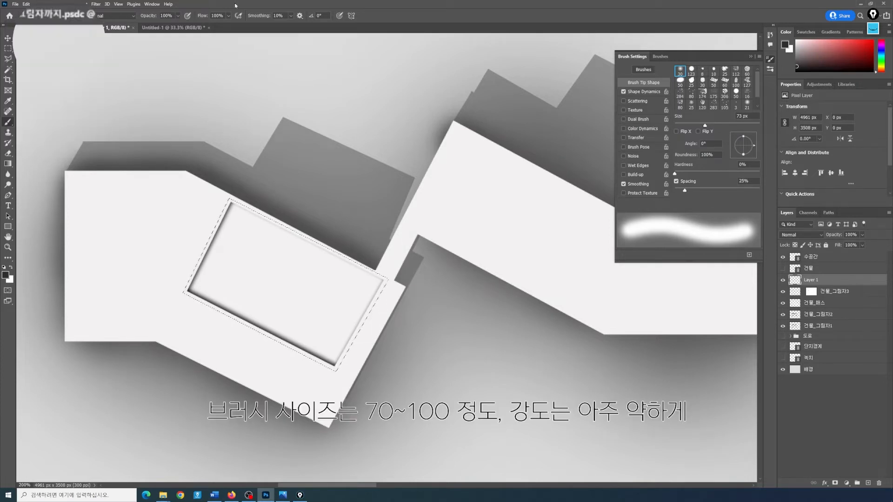
left_click(47, 15)
left_click_drag(55, 36, 59, 38)
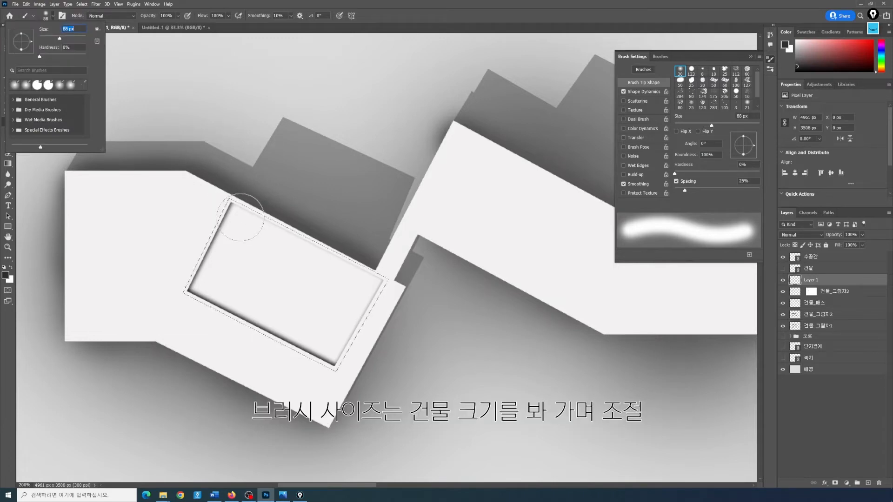
Step: Brush soft near-black shading on Layer 1 all around the outside of the seventh-floor parapet rectangle
left_click_drag(240, 218, 236, 226)
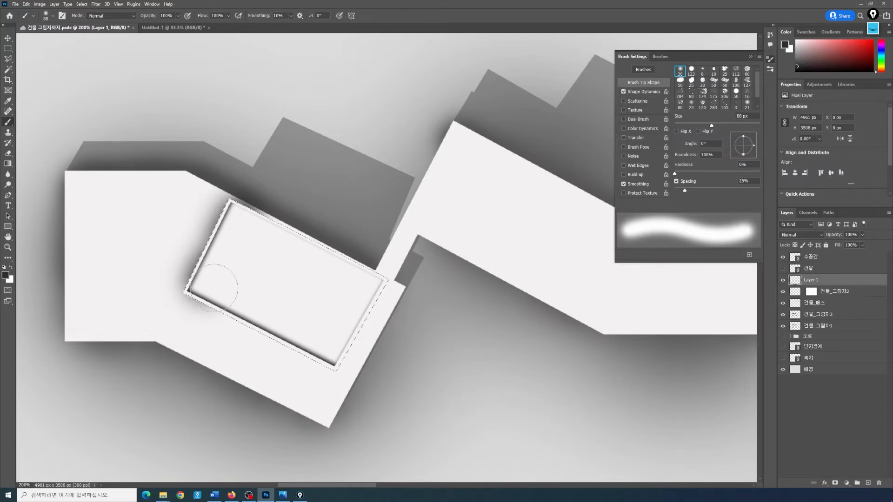
left_click_drag(228, 295, 316, 340)
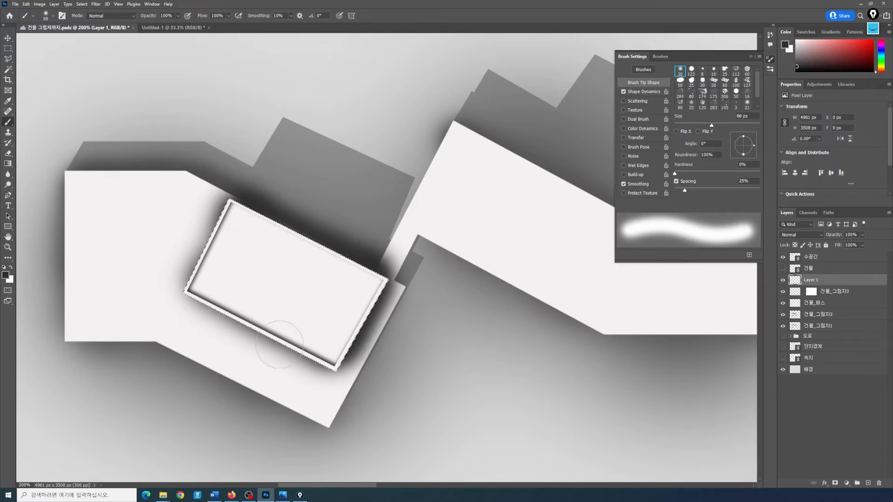
key("ctrl+minus")
key("ctrl+minus")
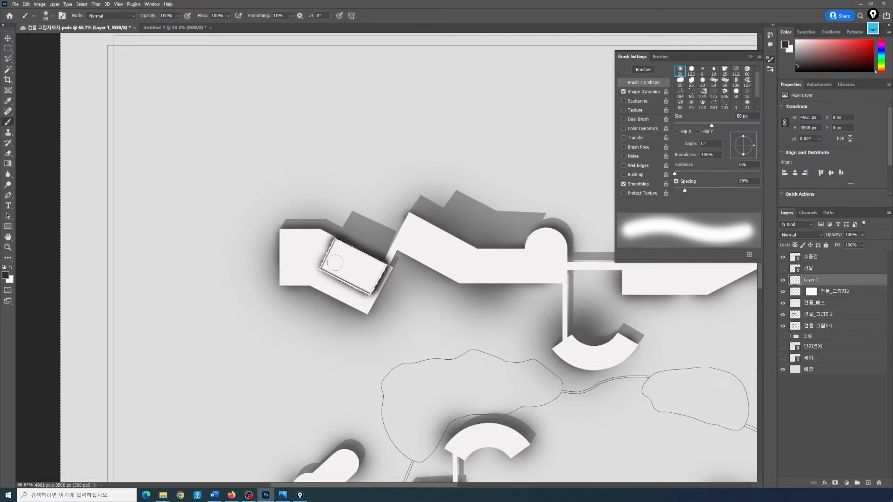
key("h")
left_click_drag(381, 283, 266, 237)
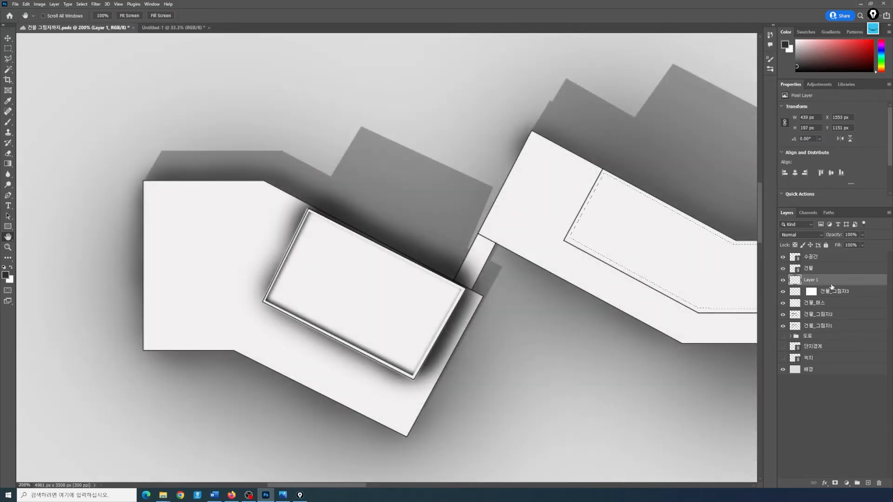
Step: Clear the selection inside the neighbouring building's roof outline
left_click(829, 293)
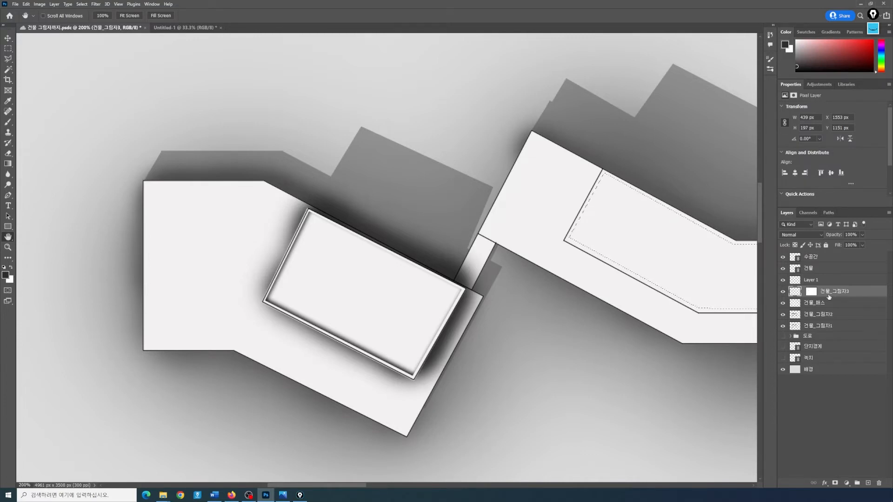
left_click(827, 280)
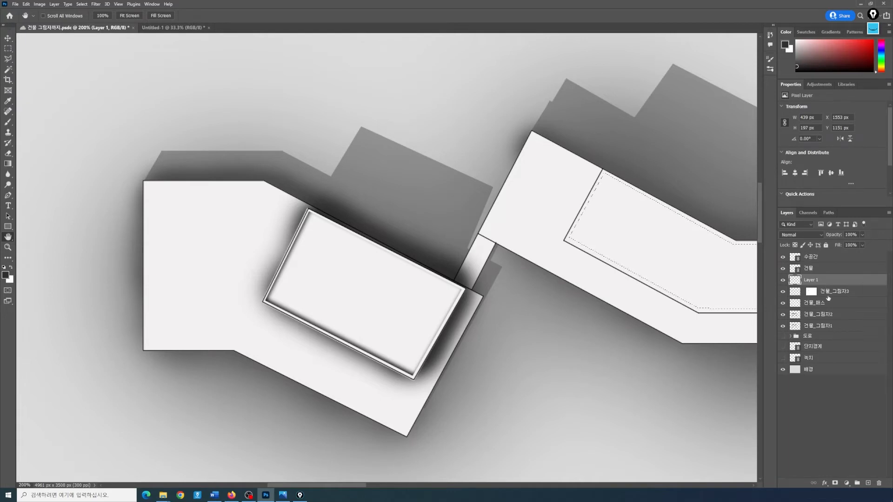
left_click(831, 295)
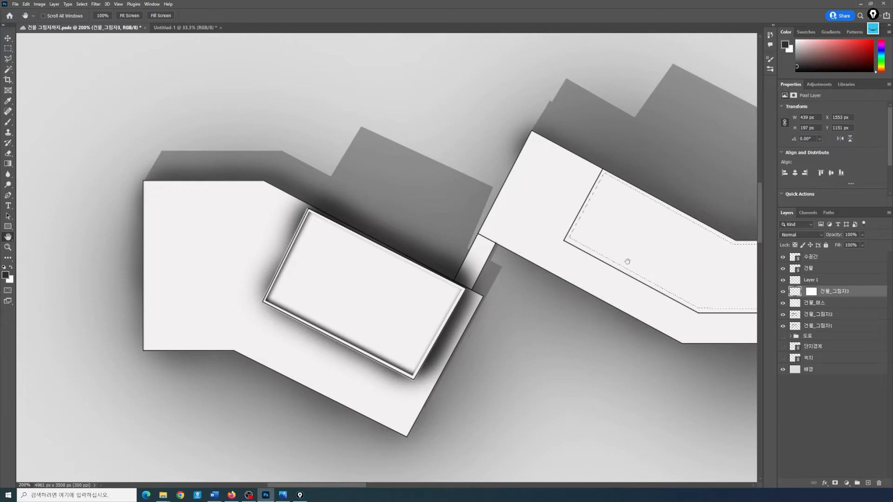
left_click_drag(636, 314, 635, 314)
left_click(8, 48)
left_click(683, 268)
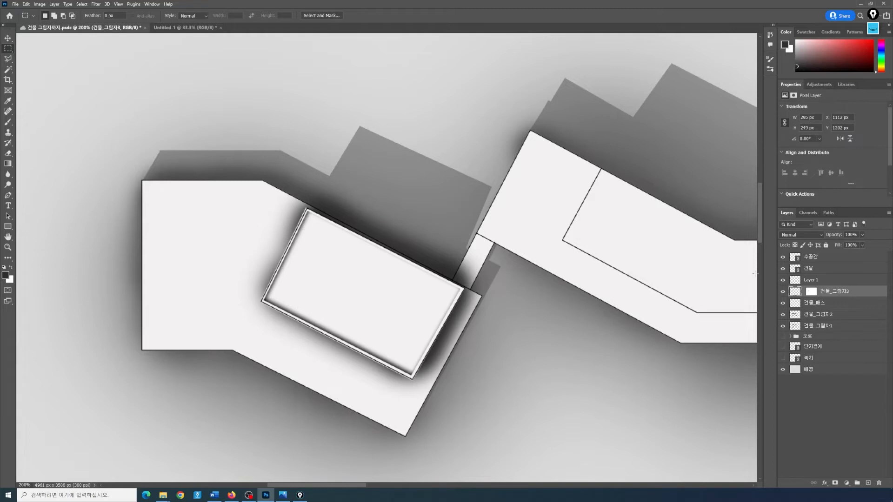
Step: Merge Layer 1 with 건물_그림자3 and toggle the merged layer's visibility to compare the shading
left_click(810, 279)
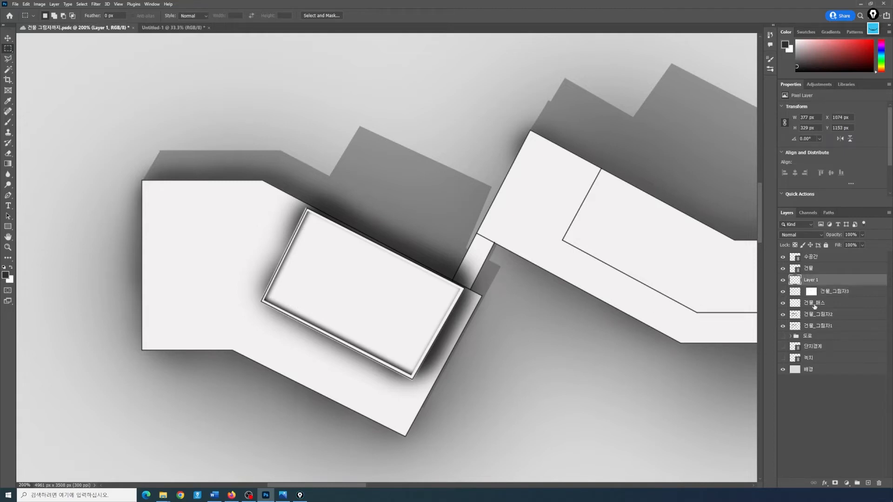
left_click(822, 294, "shift")
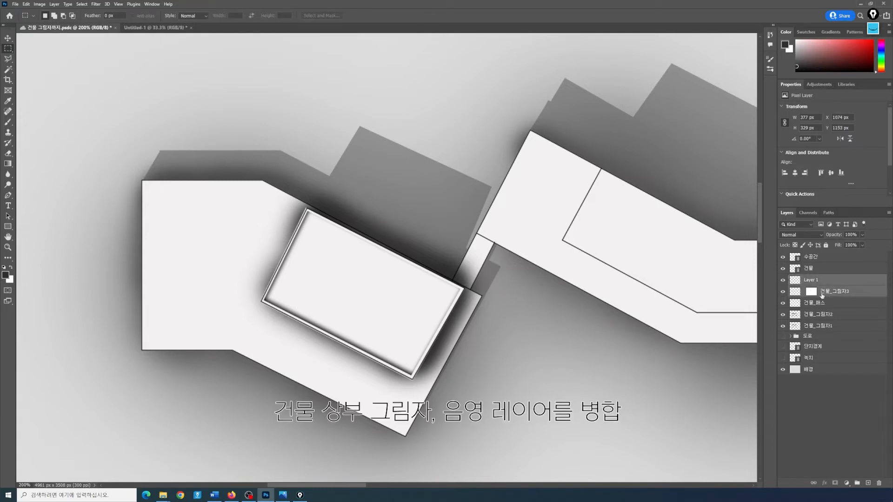
right_click(822, 295)
left_click(755, 401)
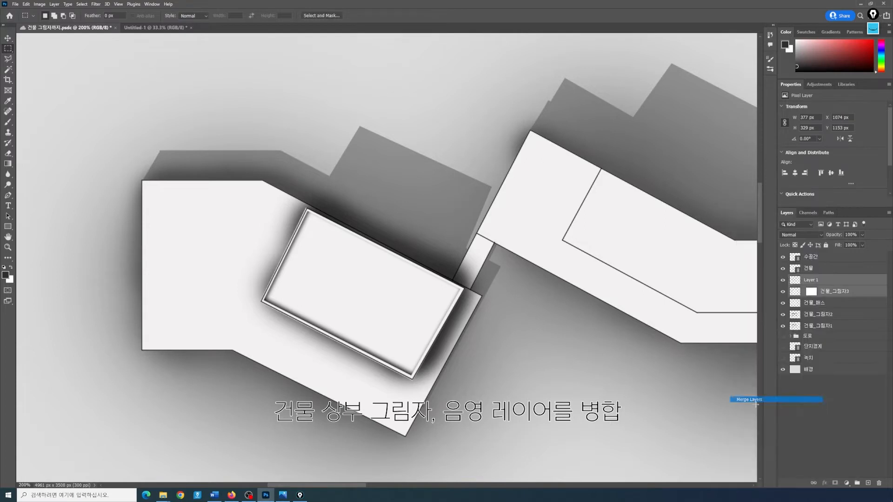
left_click(783, 281)
left_click(784, 281)
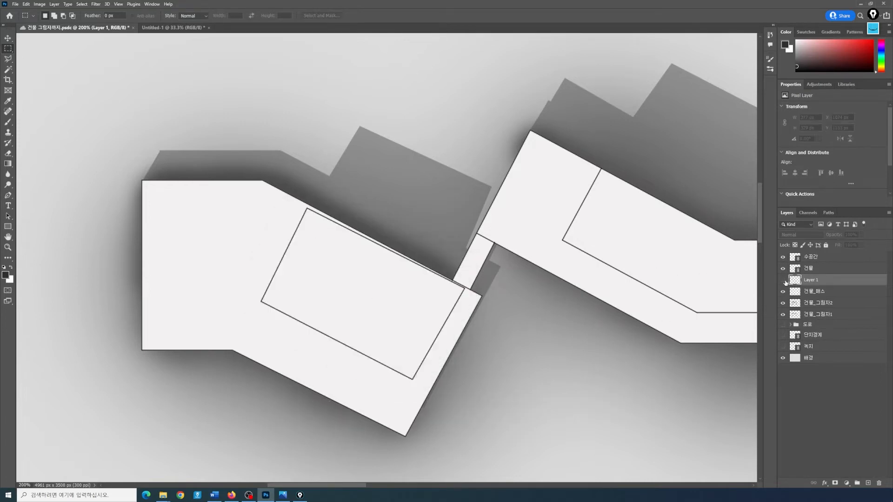
left_click(783, 282)
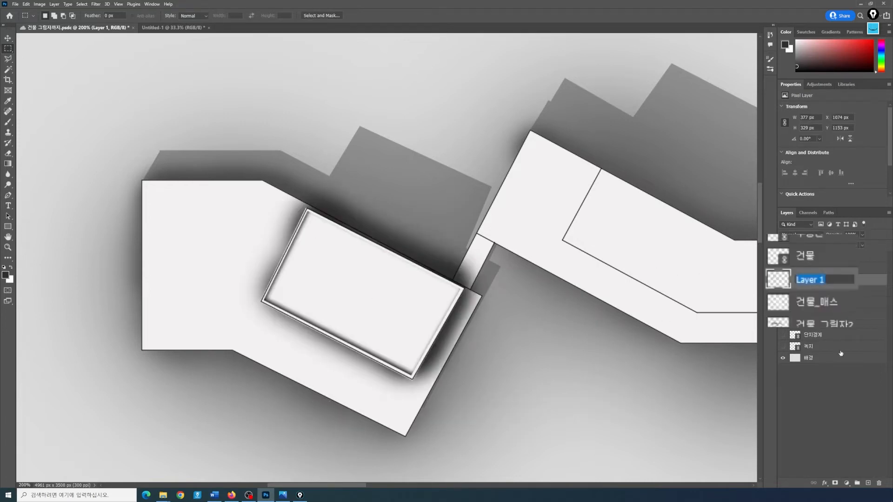
Step: Rename the merged layer as 건물_그림자3-1
type("rjsa")
key("BackSpace")
key("BackSpace")
key("BackSpace")
key("BackSpace")
type("건ㅁ")
type("ㅜㄹ 그림")
type("자3")
type("-1")
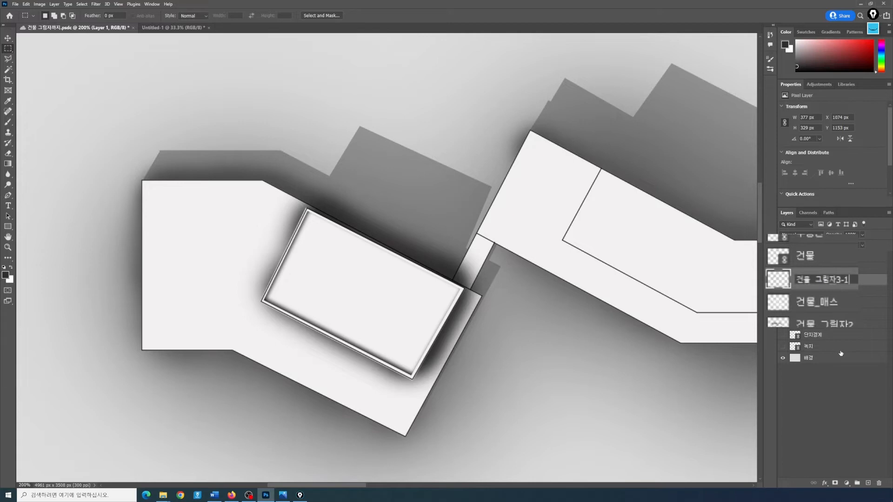
left_click(824, 394)
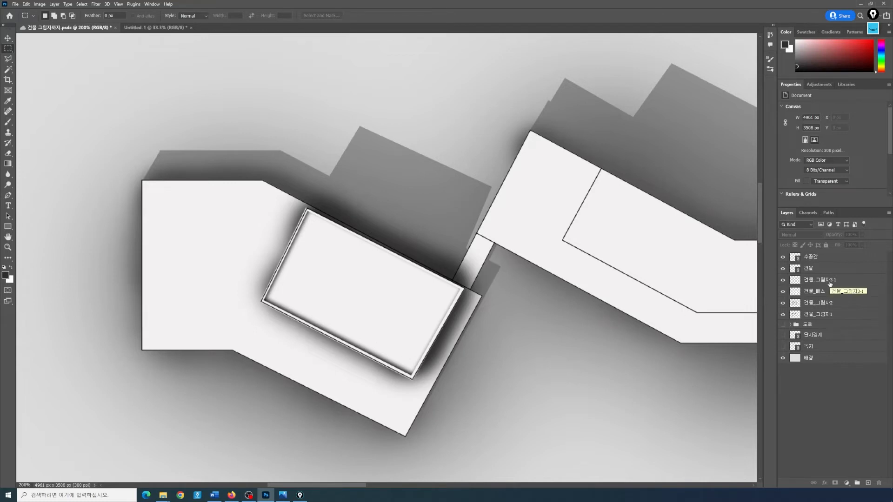
Step: Add a new layer above 건물_그림자3-1 and name it 건물_그림자3-2
left_click_drag(358, 485, 361, 488)
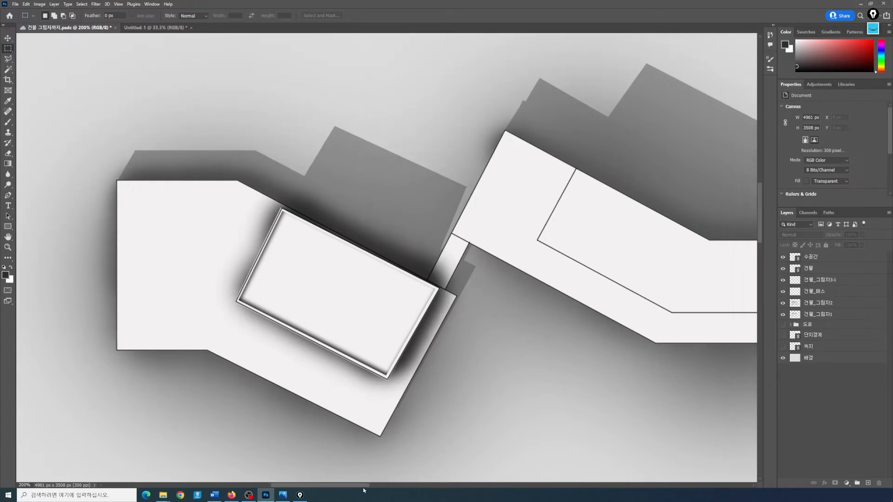
left_click_drag(360, 487, 404, 485)
scroll(413, 432, "up", 1)
scroll(388, 396, "down", 1)
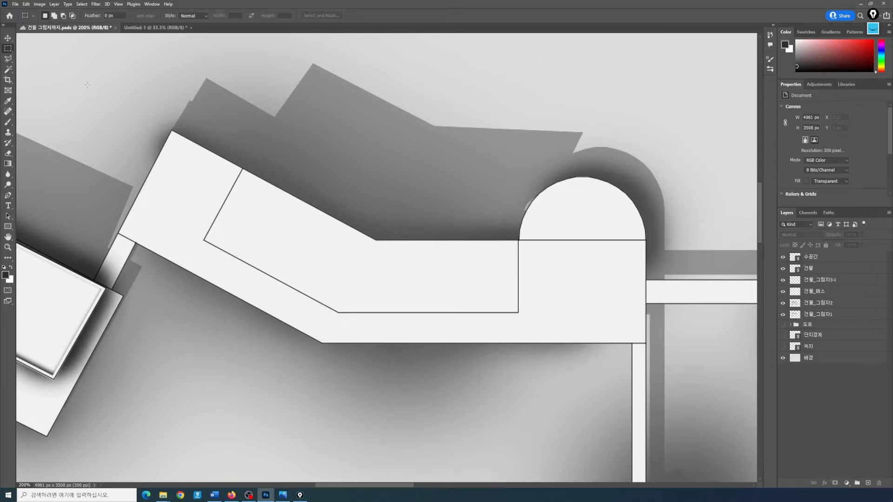
left_click(825, 293)
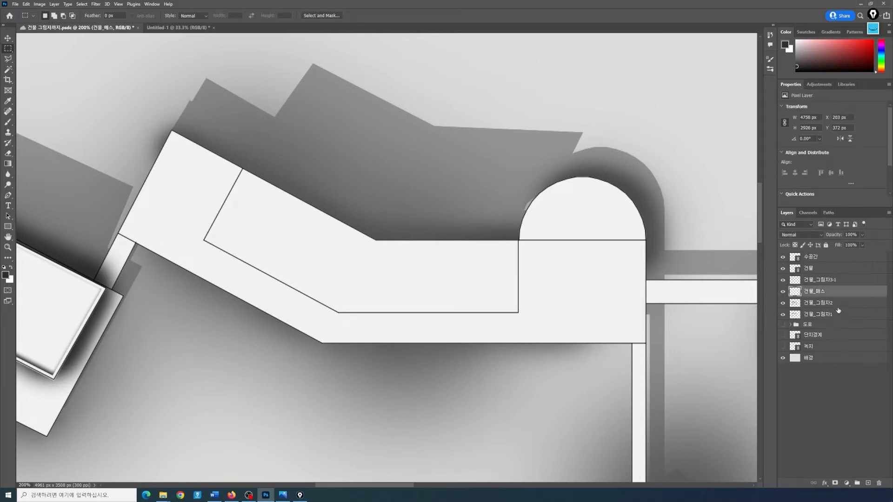
left_click(822, 282)
left_click(868, 482)
double_click(810, 280)
type("건물")
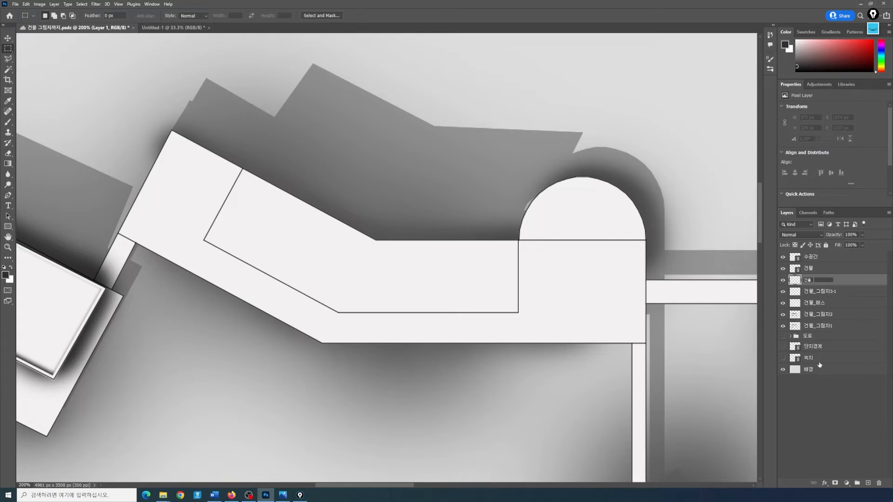
type("_그림자3-2")
key("Return")
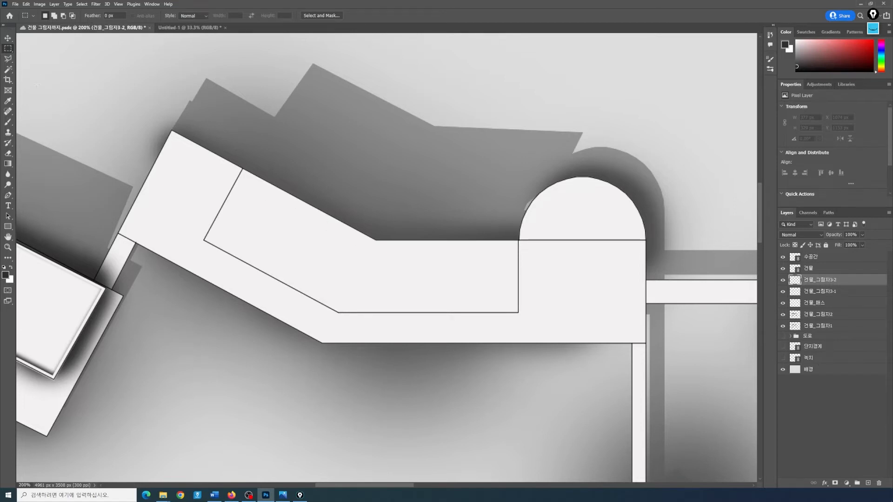
Step: Select the area just inside the bent building's upper-floor outline with the Polygonal Lasso and fill it with the near-black foreground colour
left_click(8, 59)
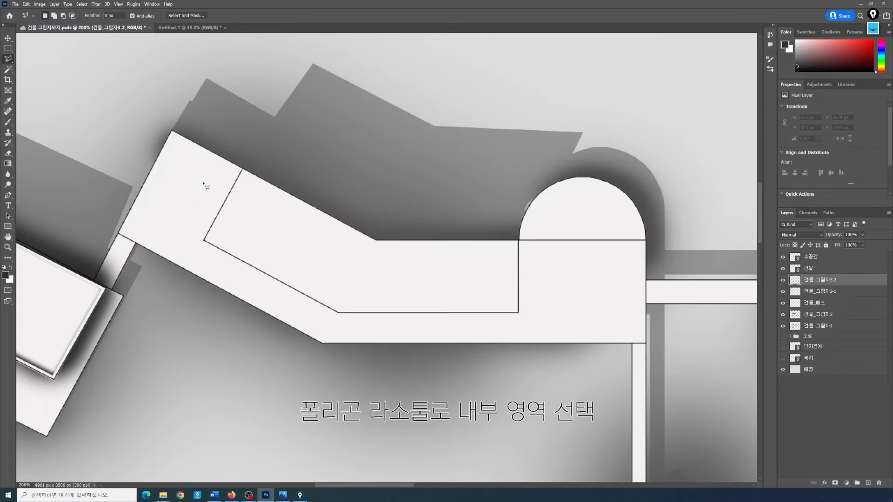
left_click(244, 172)
left_click(211, 239)
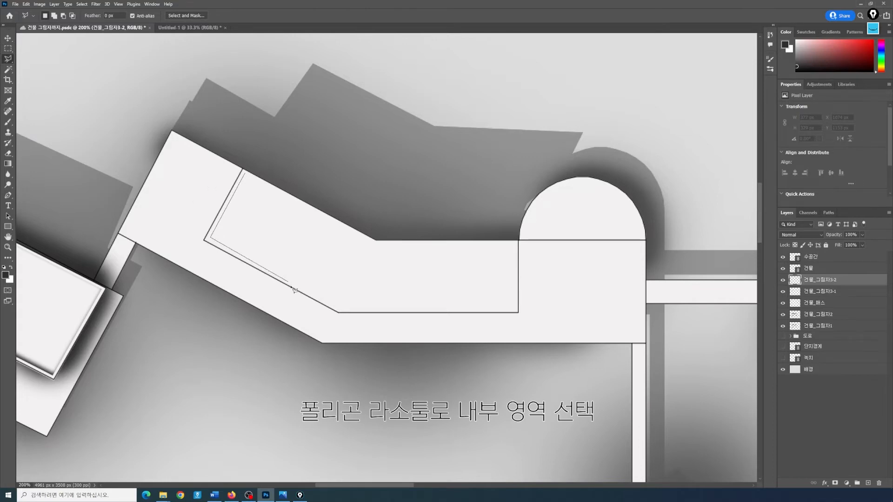
left_click(339, 307)
left_click(514, 308)
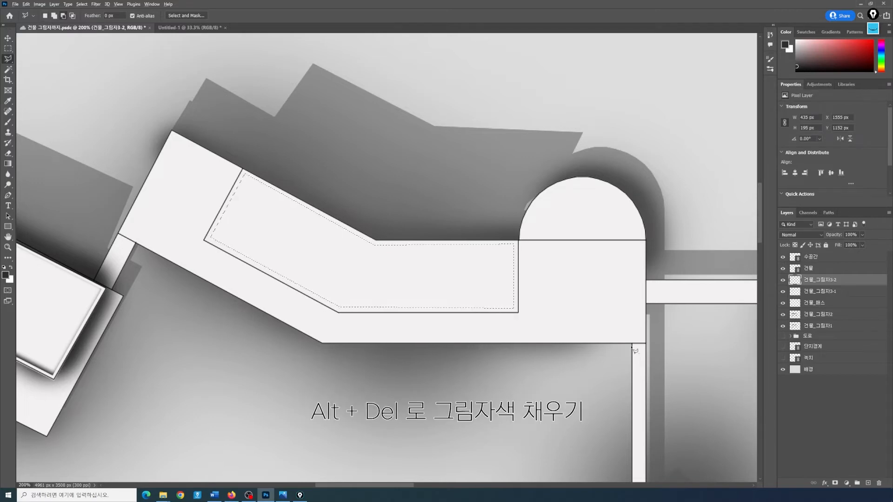
key("alt+Delete")
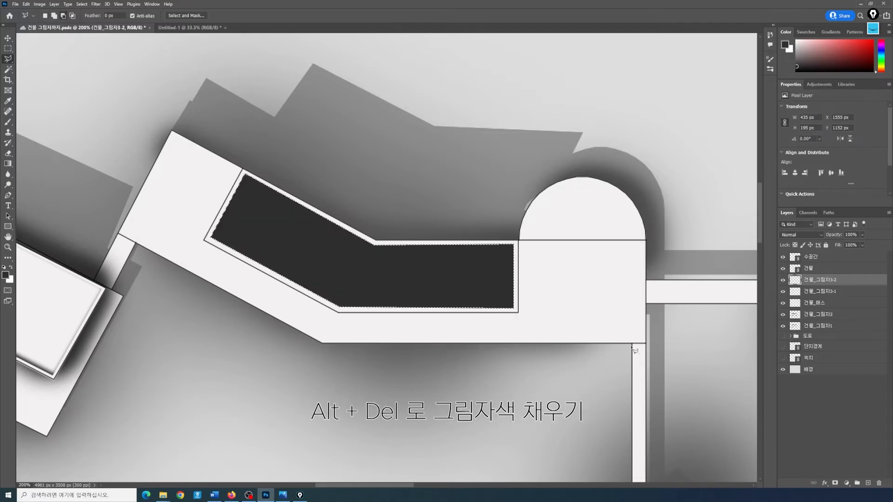
Step: Add a layer mask from the selection to 건물_그림자3-2, invert it, and soften it with a slight Gaussian Blur
left_click(835, 483)
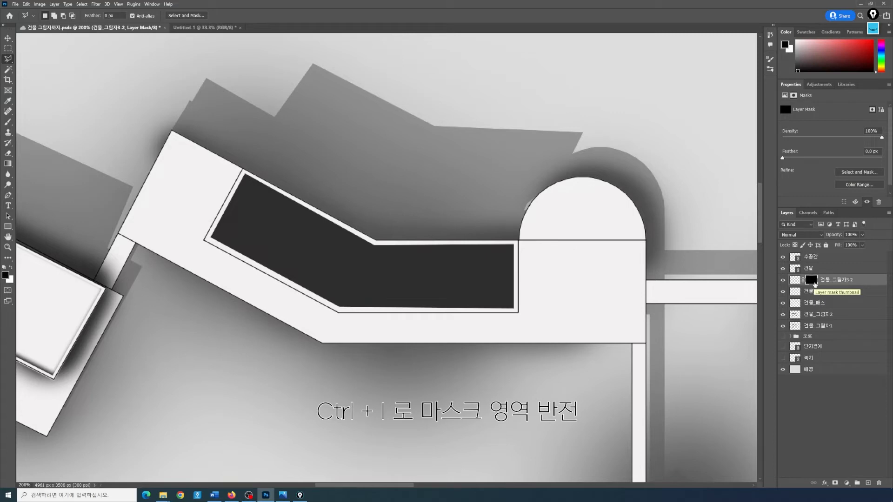
key("ctrl+i")
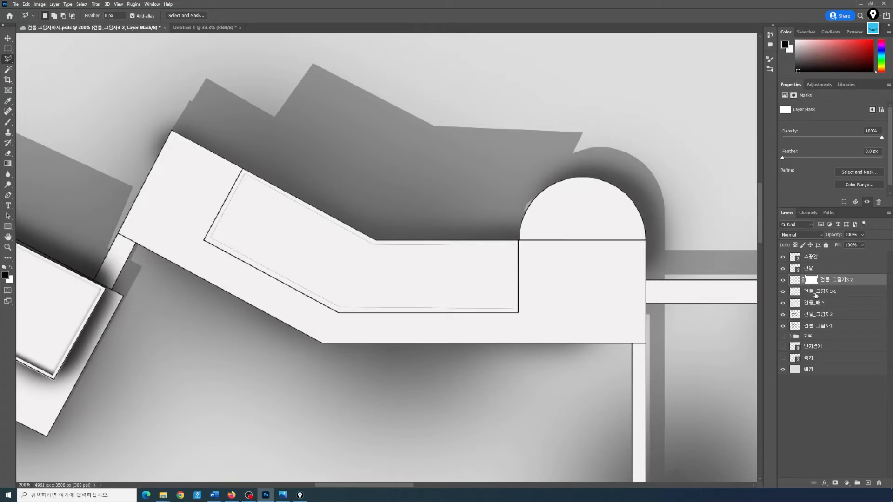
left_click(95, 4)
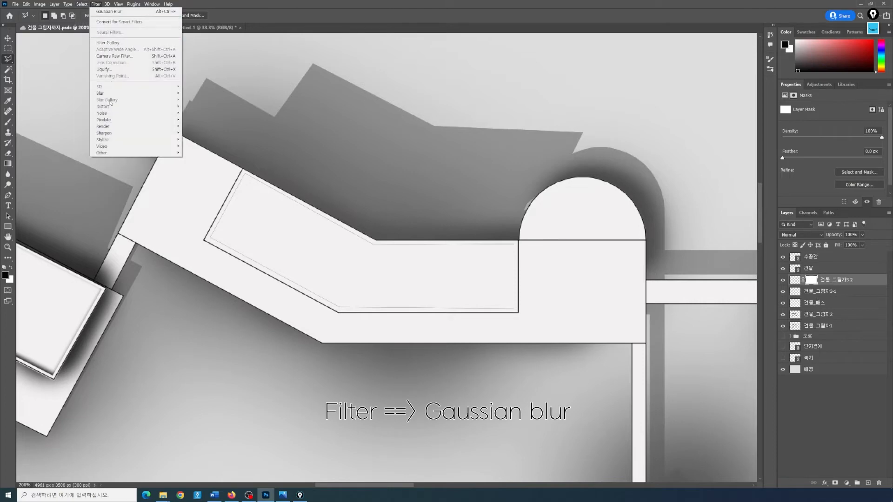
mouse_move(139, 93)
left_click(199, 120)
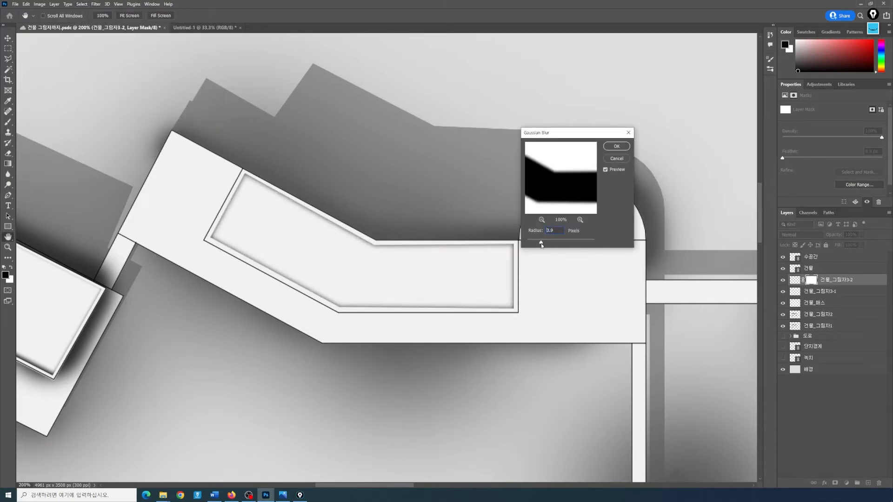
left_click_drag(542, 246, 544, 246)
key("Return")
key("l")
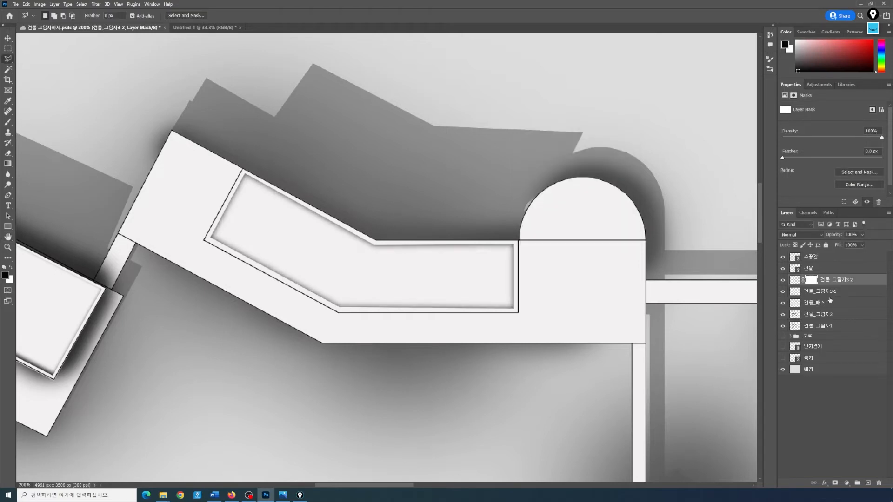
Step: Unlink the mask of 건물_그림자3-2, nudge only the mask slightly up and to the right, and save the document
left_click(804, 280)
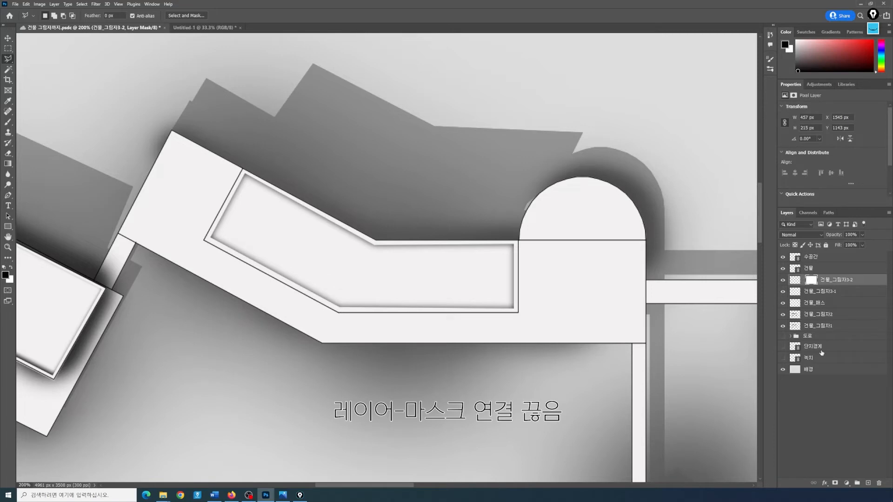
left_click(812, 280)
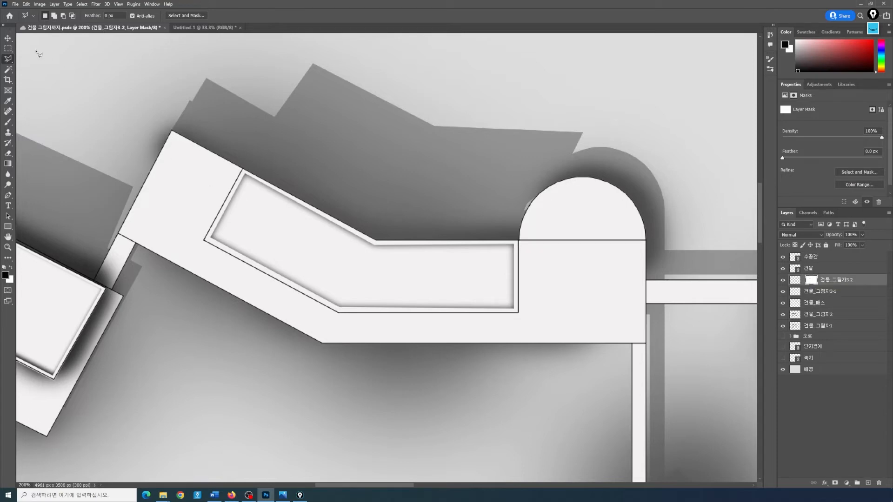
left_click(7, 39)
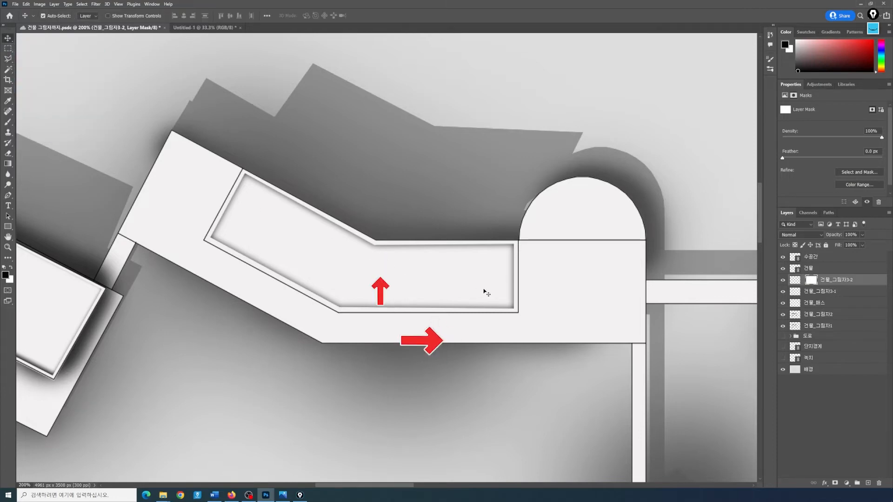
key("ctrl+s")
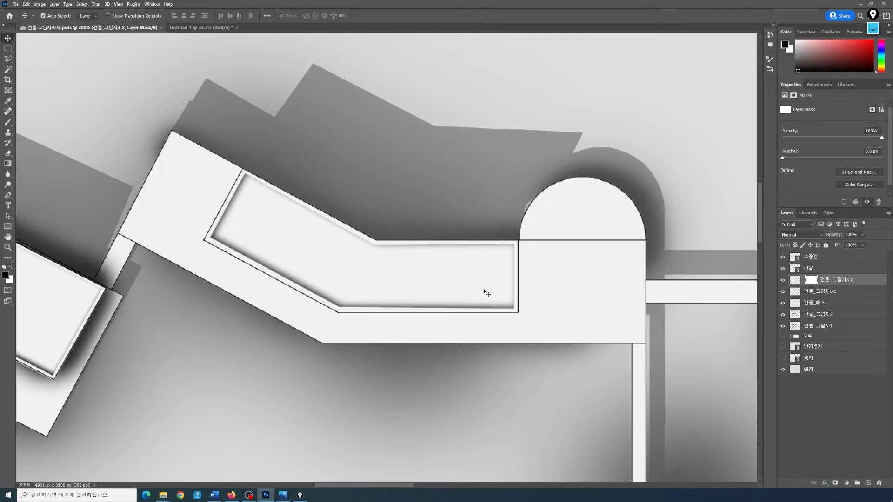
Step: Add a new layer, trace the outer outline of the bent building's upper floor with the Polygonal Lasso, and invert the selection
left_click_drag(402, 486, 364, 487)
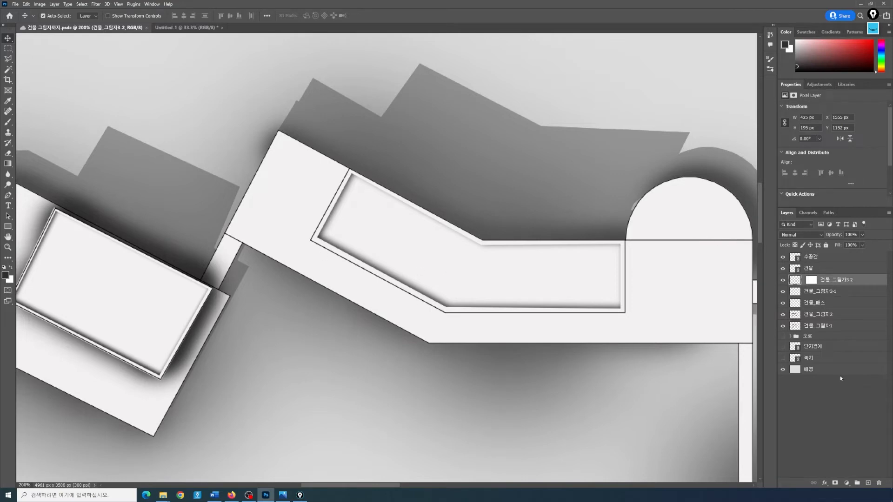
left_click(868, 484)
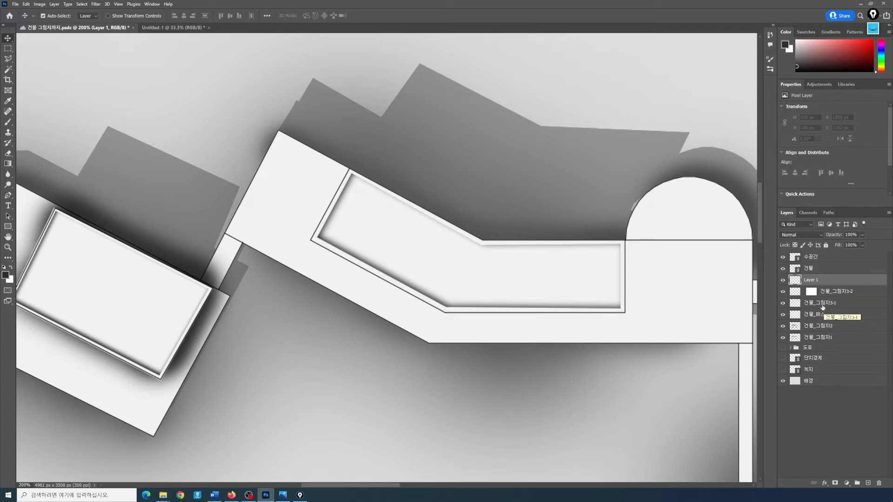
left_click(8, 58)
left_click(349, 169)
left_click(311, 240)
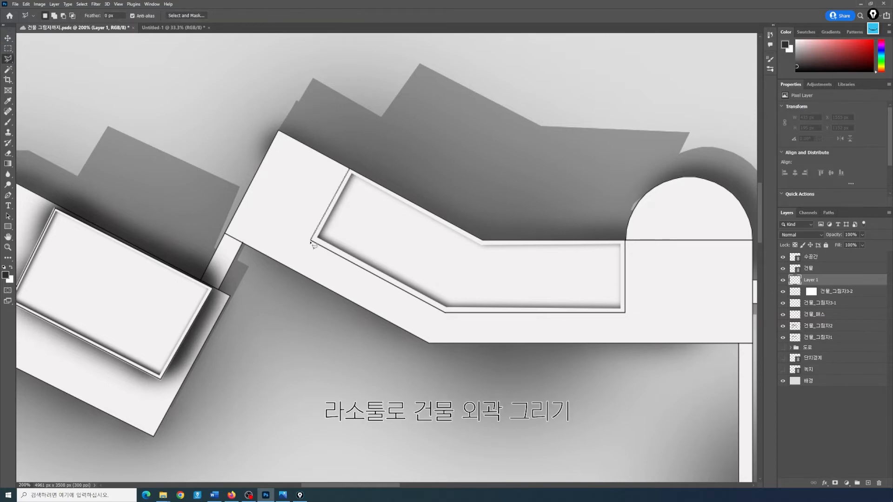
left_click(445, 314)
left_click(625, 313)
left_click(625, 240)
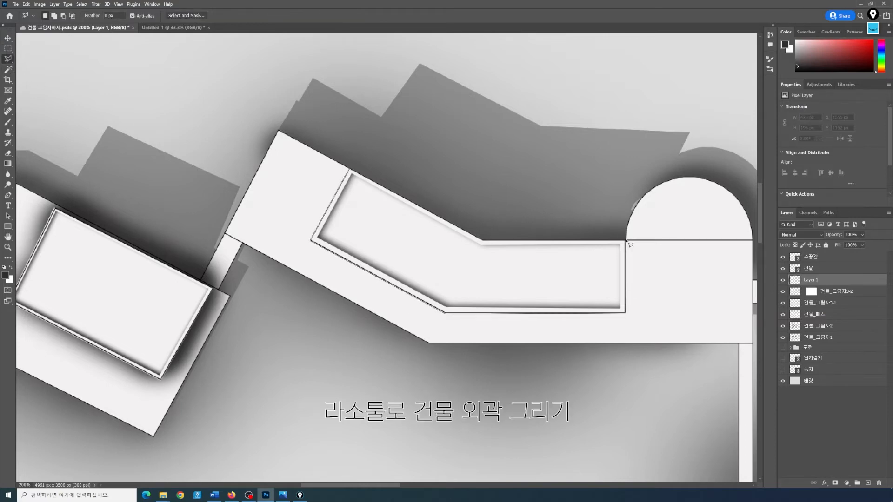
double_click(482, 240)
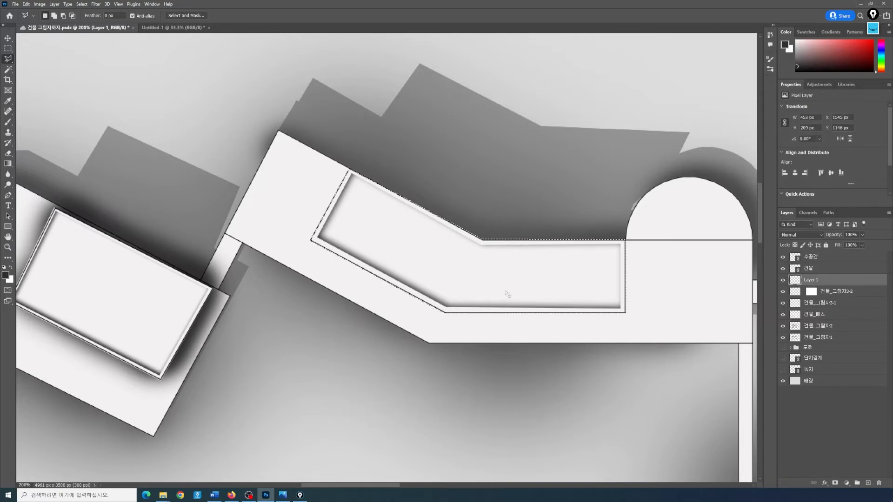
key("ctrl+shift+i")
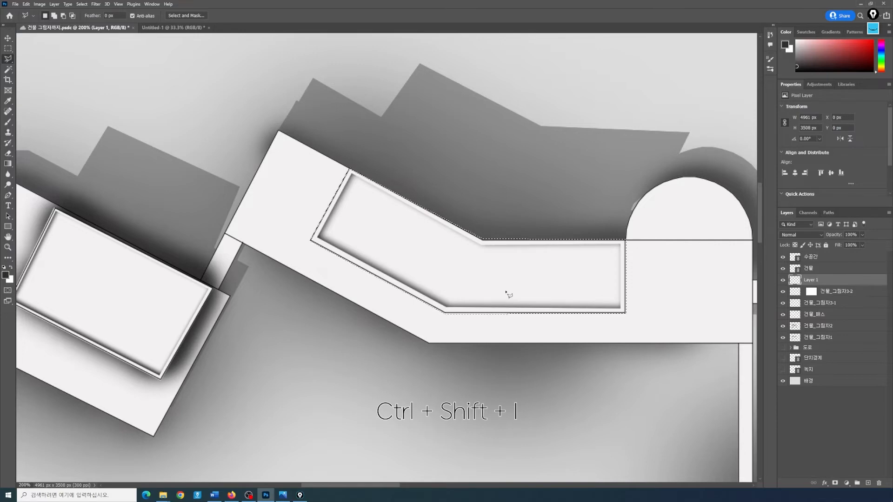
Step: Brush soft near-black shading on Layer 1 around the outside of the bent building's parapet outline
left_click(8, 122)
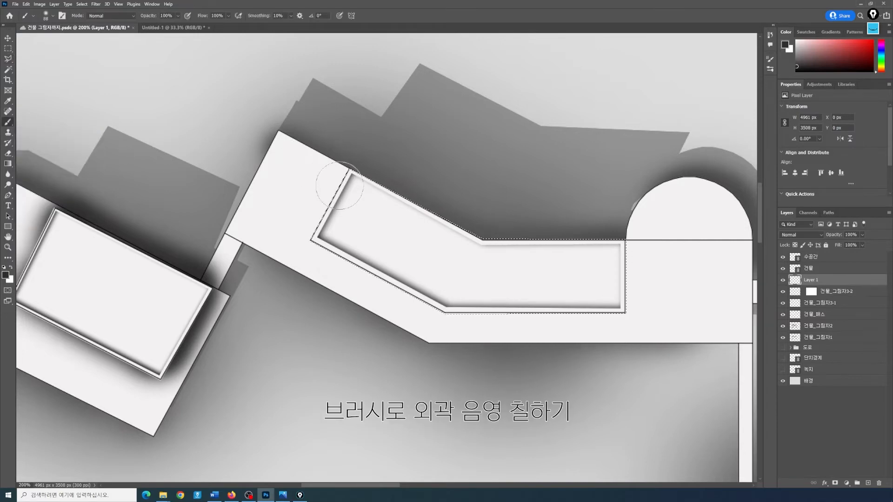
mouse_move(353, 190)
left_mouse_down()
mouse_move(332, 223)
mouse_move(344, 251)
mouse_move(371, 250)
mouse_move(442, 286)
mouse_move(603, 292)
left_mouse_up()
mouse_move(381, 191)
left_mouse_down()
mouse_move(419, 221)
mouse_move(504, 254)
mouse_move(560, 254)
mouse_move(609, 279)
mouse_move(599, 279)
mouse_move(616, 249)
mouse_move(604, 243)
mouse_move(616, 250)
mouse_move(565, 287)
left_mouse_up()
key("ctrl+minus")
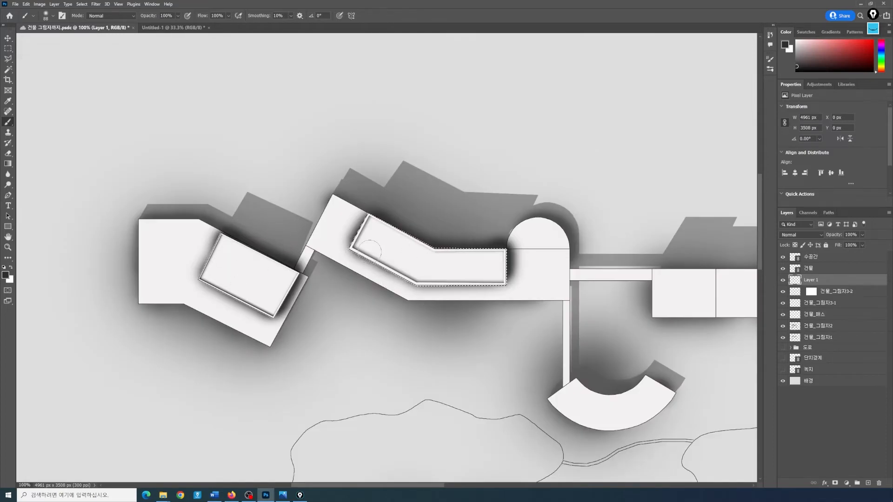
Step: Hide the 건물 line layer, clear the selection on the canvas, and select Layer 1 together with 건물_그림자3-2
left_click(783, 268)
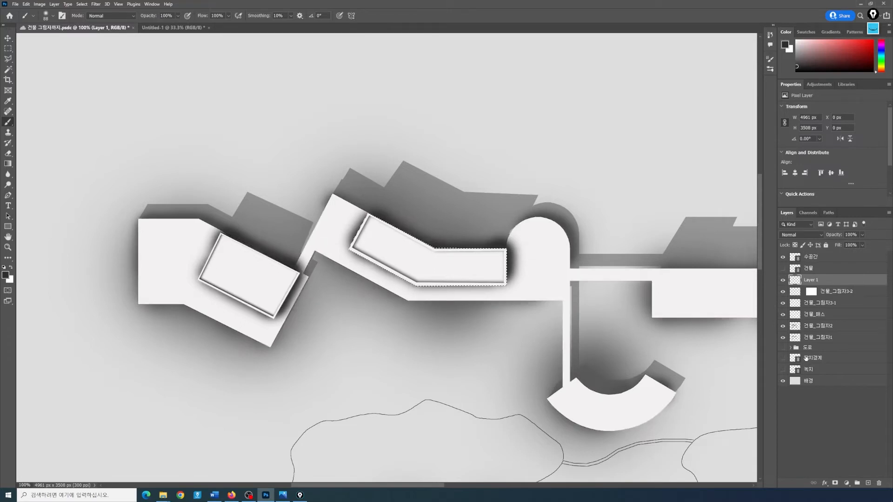
left_click(8, 49)
left_click(618, 372)
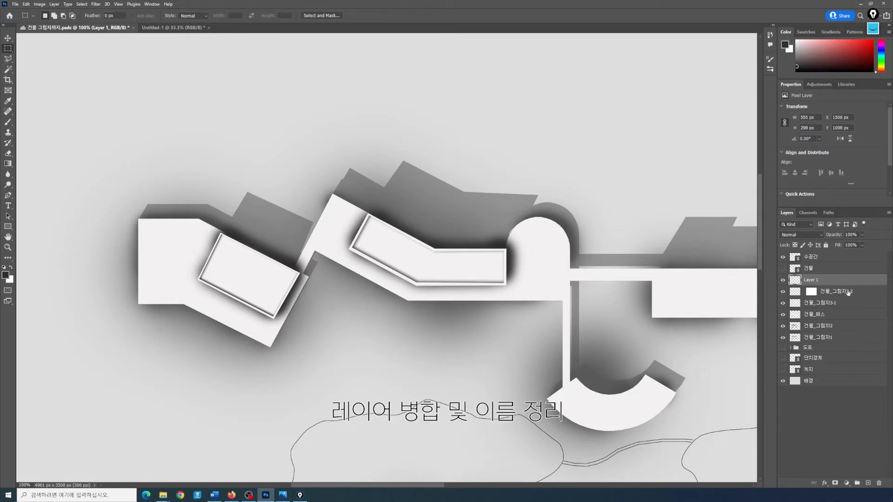
left_click(831, 291, "shift")
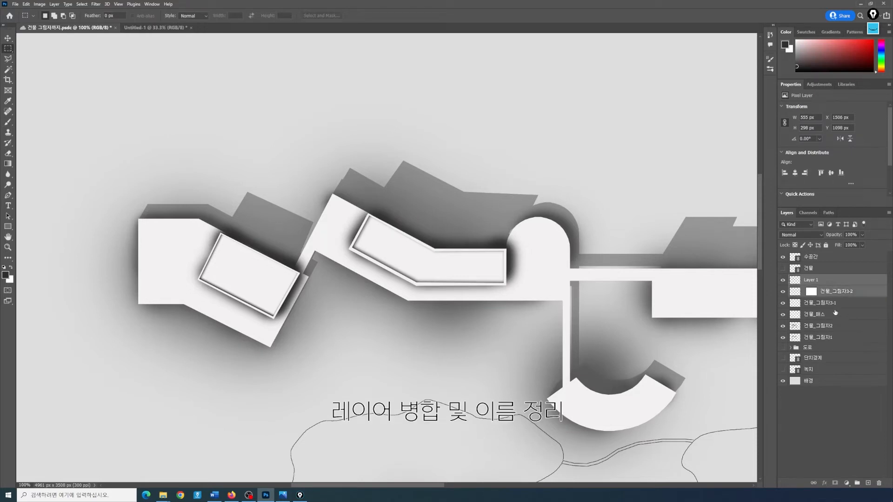
right_click(833, 293)
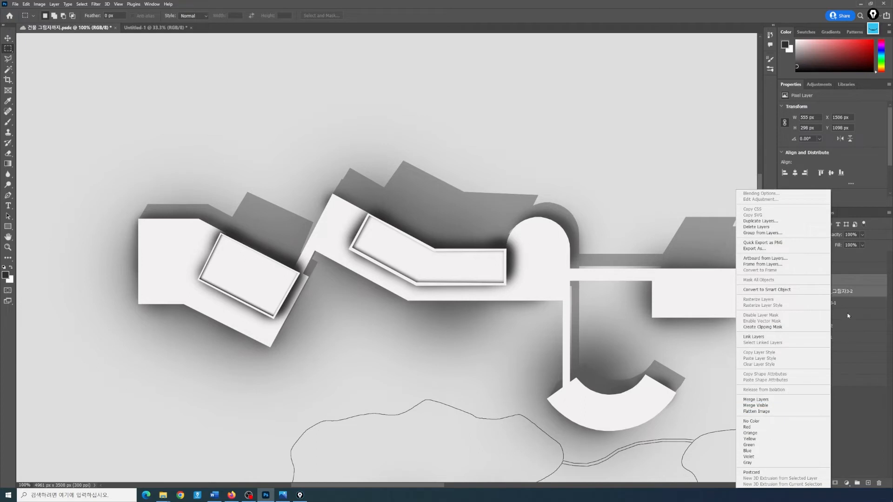
left_click(863, 292)
key("ctrl+j")
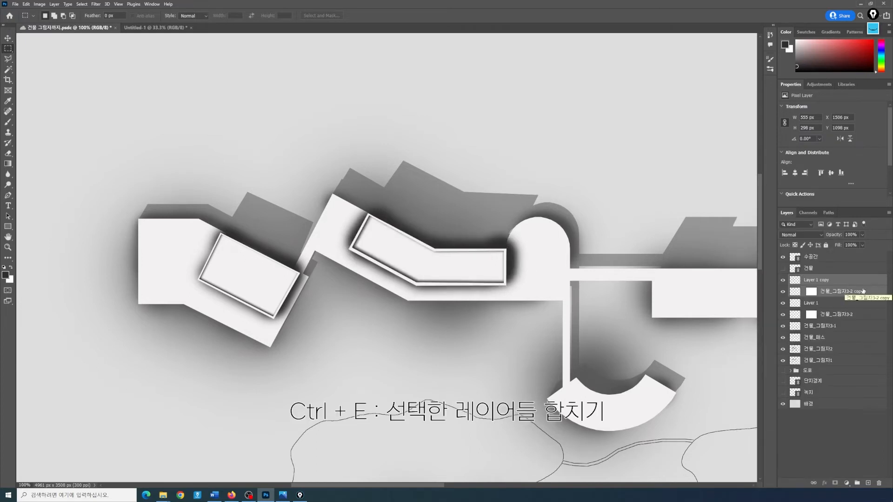
key("ctrl+z")
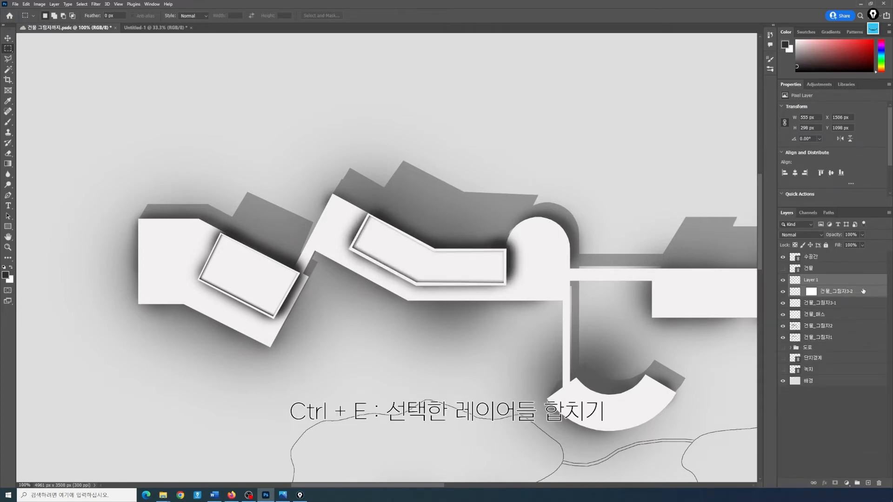
Step: Merge Layer 1 with 건물_그림자3-2 and rename the merged layer 건물_그림자3-2
right_click(848, 292)
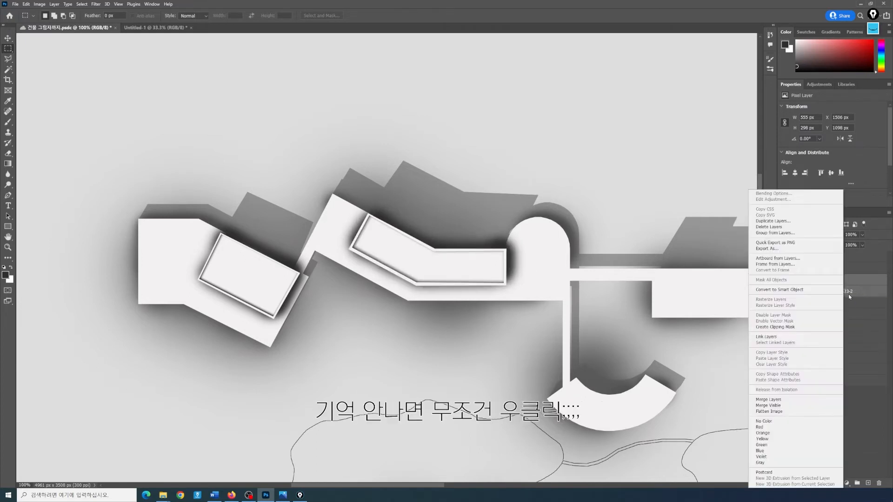
left_click(783, 401)
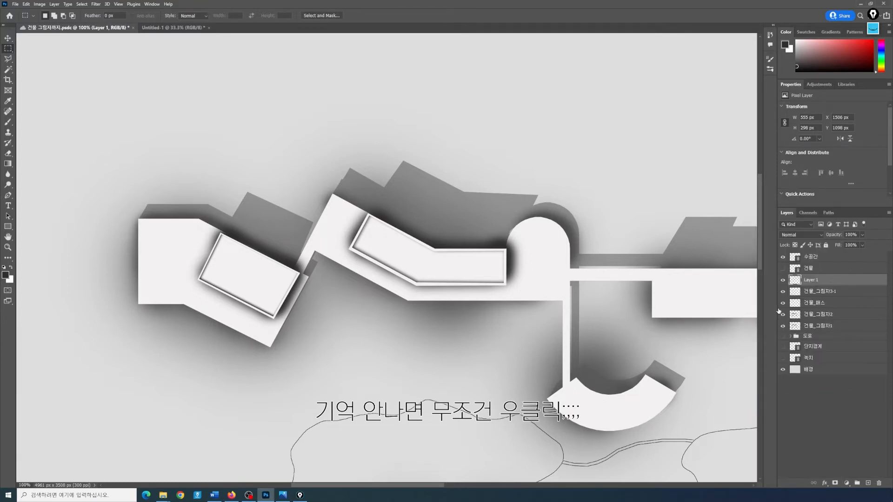
double_click(810, 280)
type("건무")
type(" 그림자3")
type("-12")
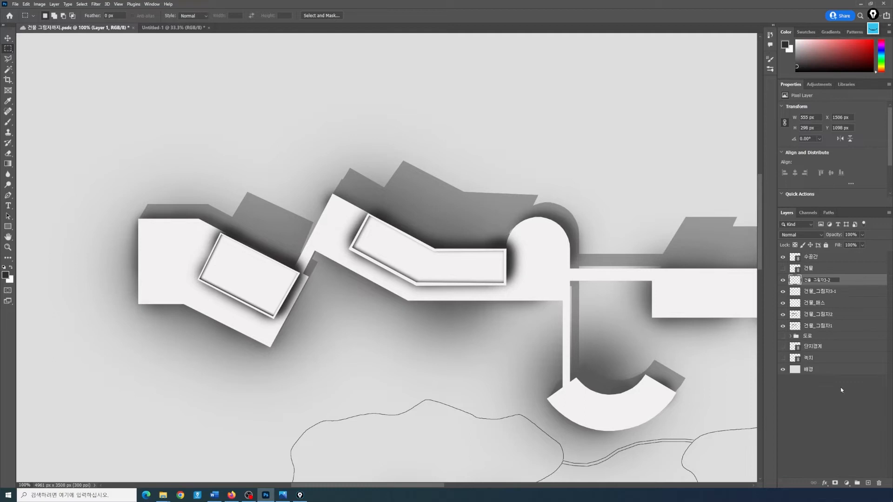
left_click(850, 409)
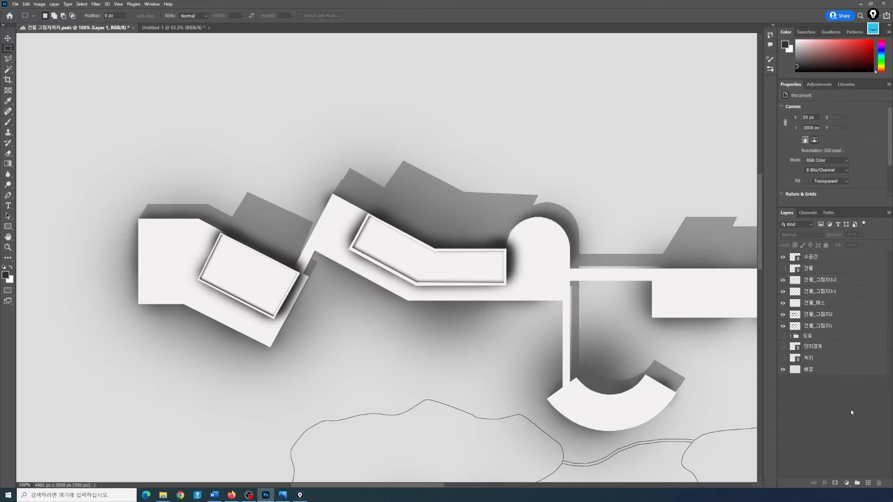
Step: Check the merged 건물_그림자3-2 shading by toggling its visibility, and turn the 건물 line layer back on
left_click(783, 280)
left_click(783, 281)
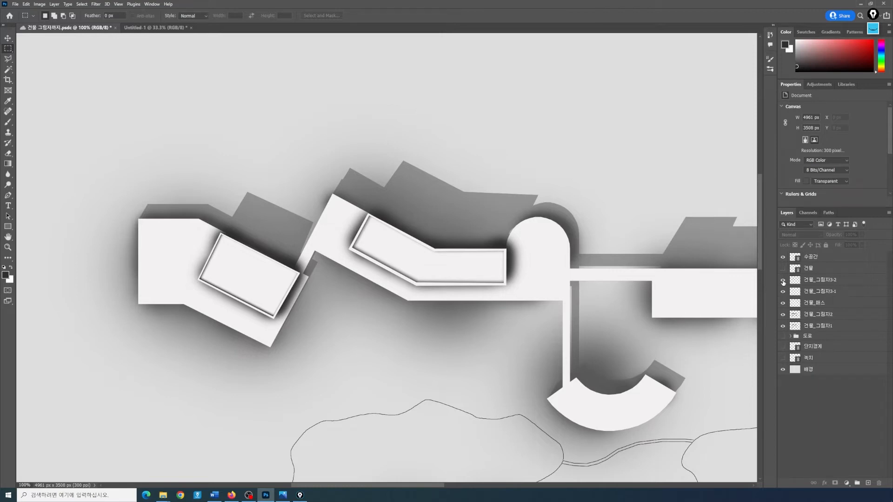
left_click(784, 270)
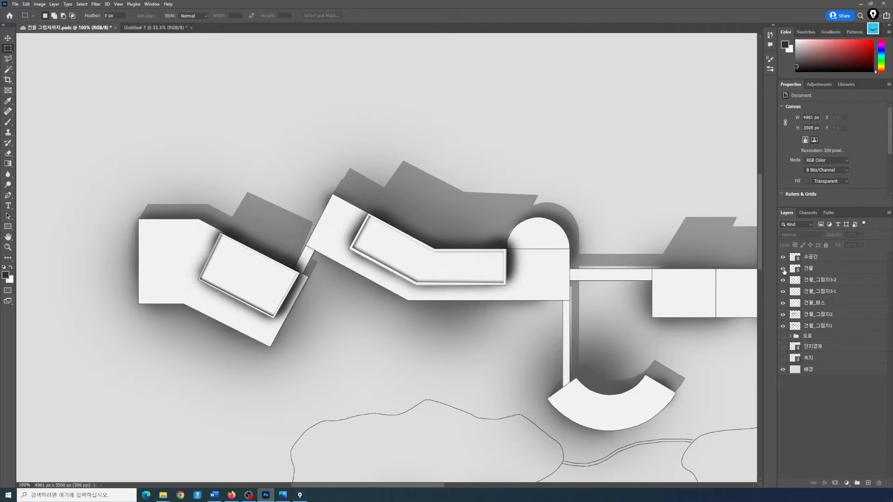
left_click(784, 270)
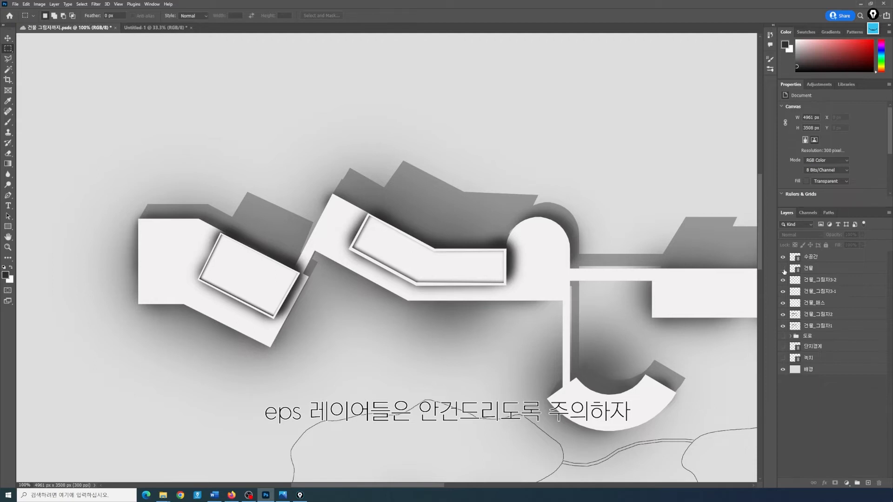
left_click(784, 270)
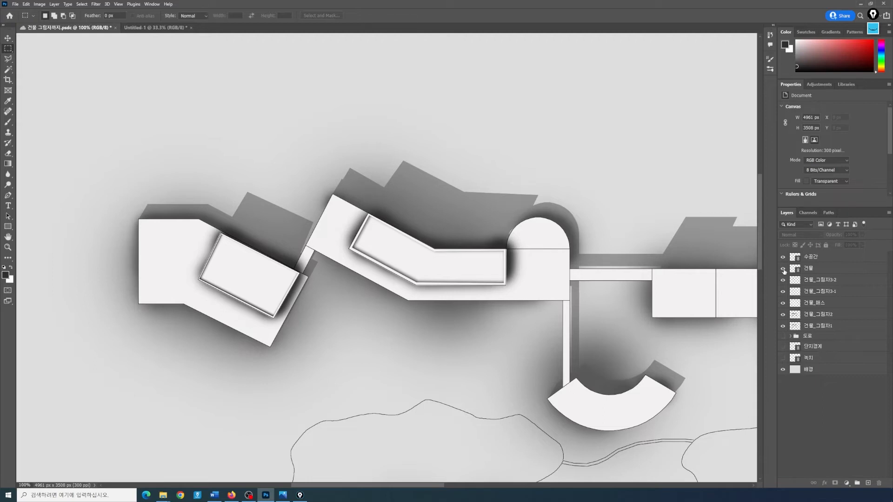
Step: Add a new layer above 건물_그림자3-2 for the curved building's shadow and name it 건물_그림자3-3
scroll(613, 307, "right", 5)
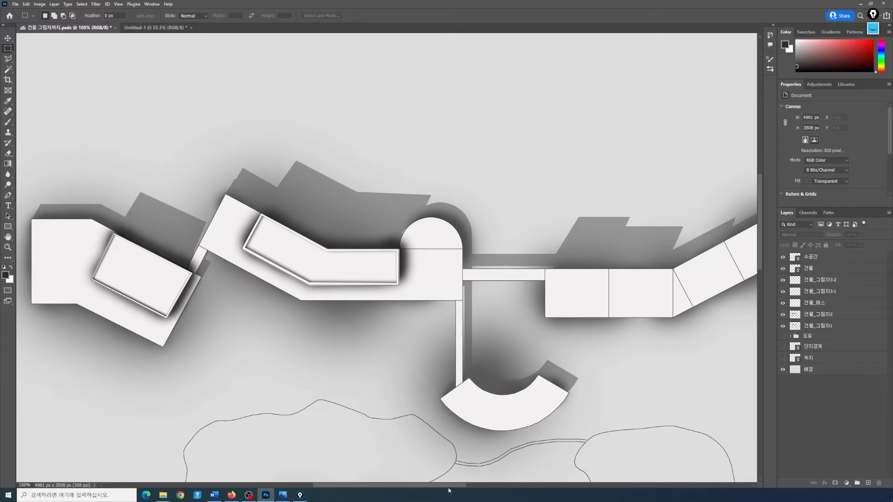
scroll(465, 465, "right", 3)
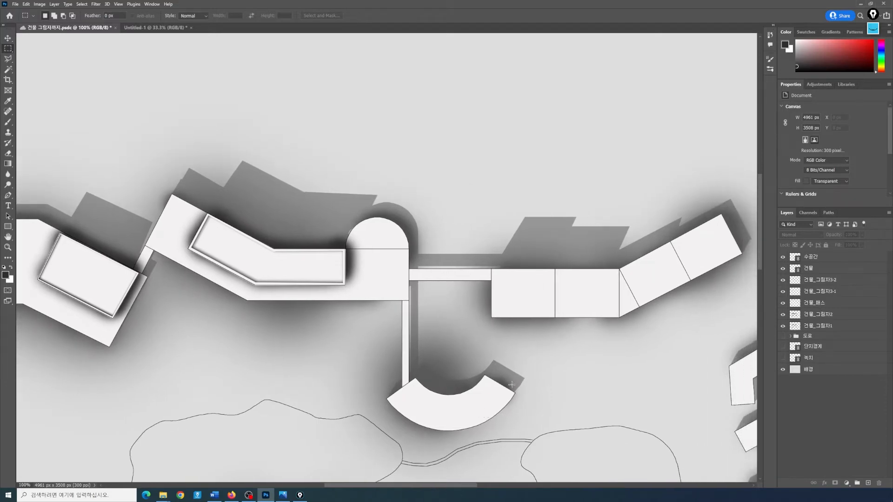
scroll(510, 385, "down", 1)
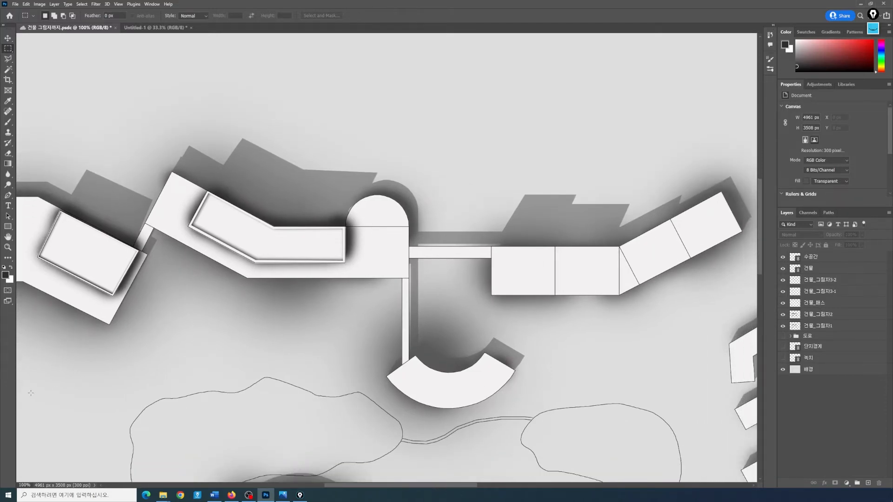
scroll(421, 302, "down", 4)
left_click(821, 280)
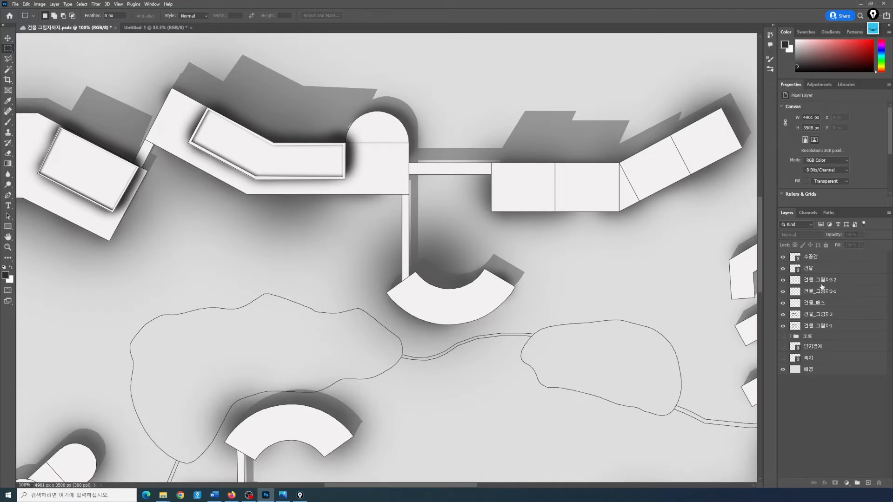
left_click(868, 483)
type("건물_그림자3-3")
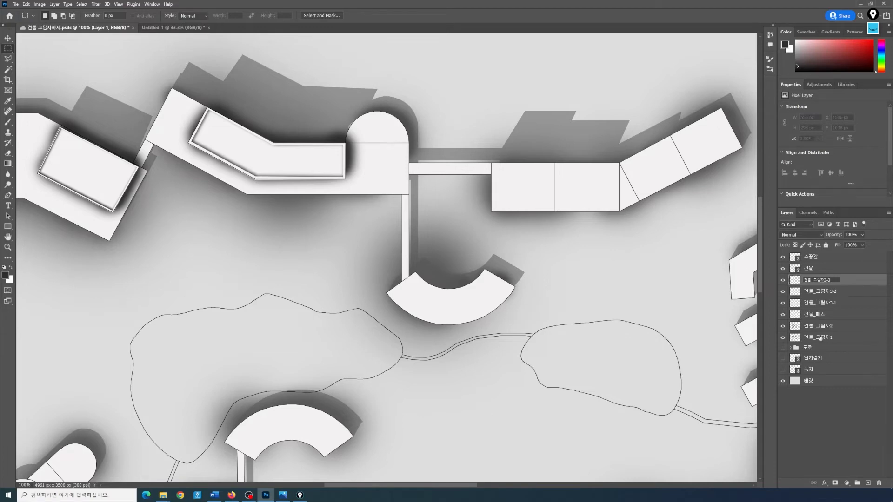
left_click(837, 413)
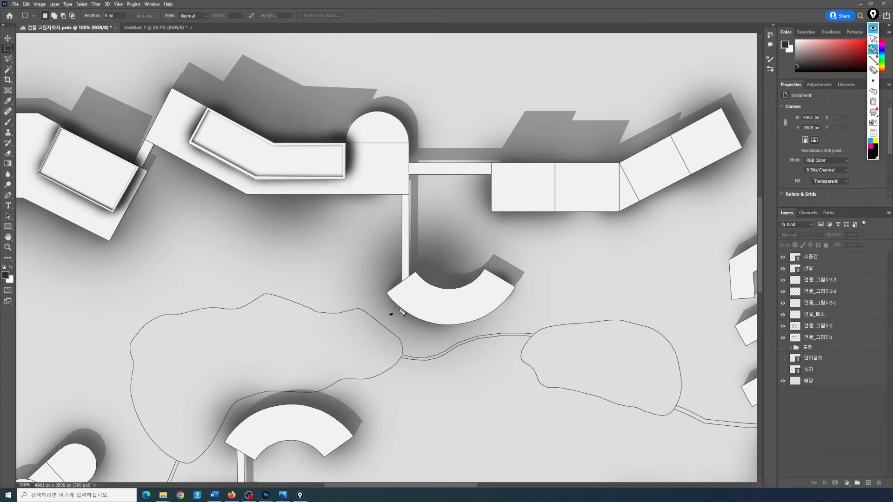
mouse_move(390, 315)
left_mouse_down()
mouse_move(441, 268)
mouse_move(404, 310)
left_mouse_up()
mouse_move(570, 287)
left_mouse_down()
mouse_move(612, 266)
mouse_move(652, 291)
mouse_move(582, 339)
mouse_move(638, 313)
mouse_move(636, 285)
mouse_move(554, 243)
mouse_move(498, 264)
mouse_move(519, 284)
mouse_move(510, 284)
mouse_move(572, 292)
left_mouse_up()
mouse_move(512, 330)
left_mouse_down()
mouse_move(528, 319)
mouse_move(577, 336)
left_mouse_up()
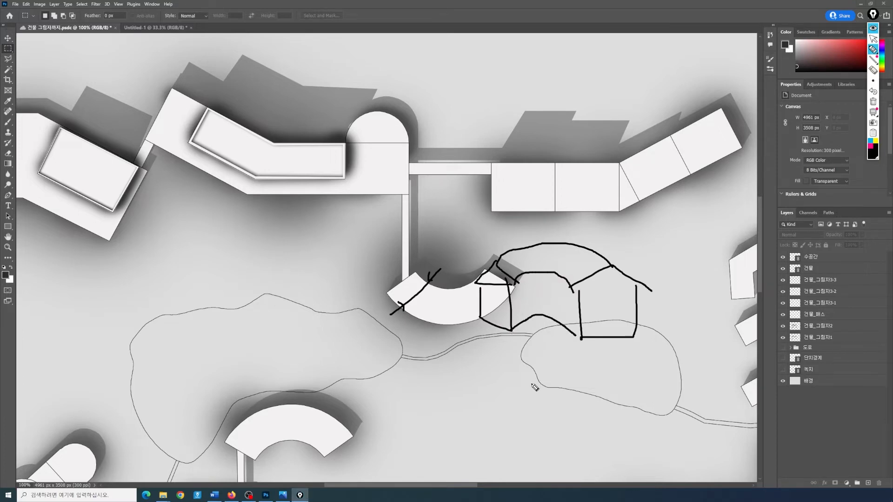
mouse_move(522, 247)
left_mouse_down()
mouse_move(564, 275)
mouse_move(528, 252)
mouse_move(509, 274)
mouse_move(533, 259)
left_mouse_up()
left_click_drag(563, 241, 543, 270)
left_click_drag(562, 256, 560, 269)
left_click_drag(595, 246, 650, 282)
left_click_drag(634, 266, 629, 275)
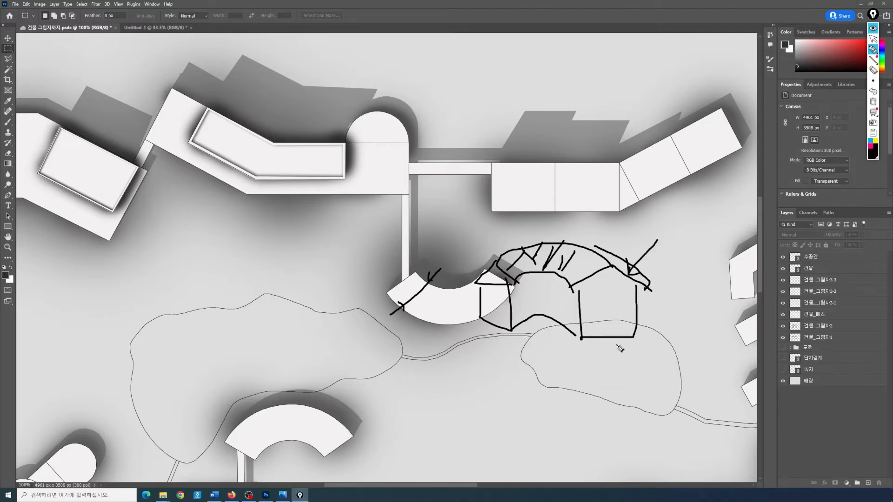
left_click(874, 69)
key("ctrl+shift+2")
key("ctrl+shift+1")
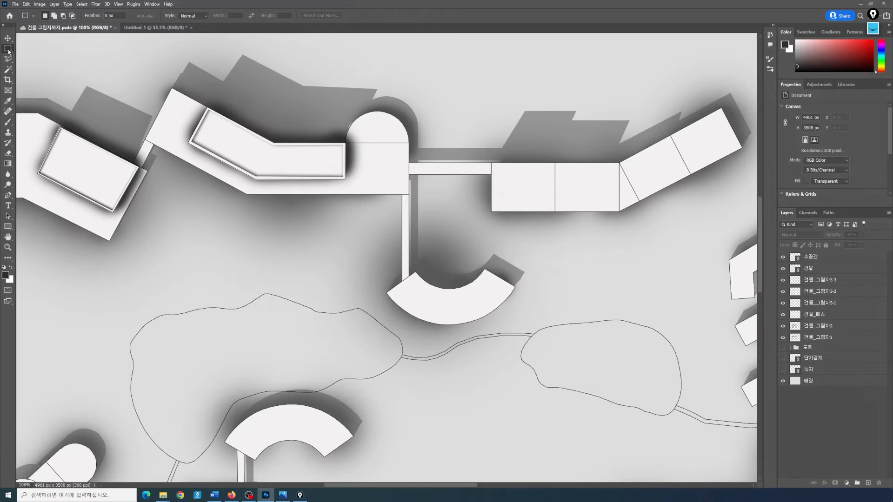
Step: Select a curved strip along the inner edge of the curved building's roof freehand with the Lasso tool
right_click(8, 50)
left_click(8, 59)
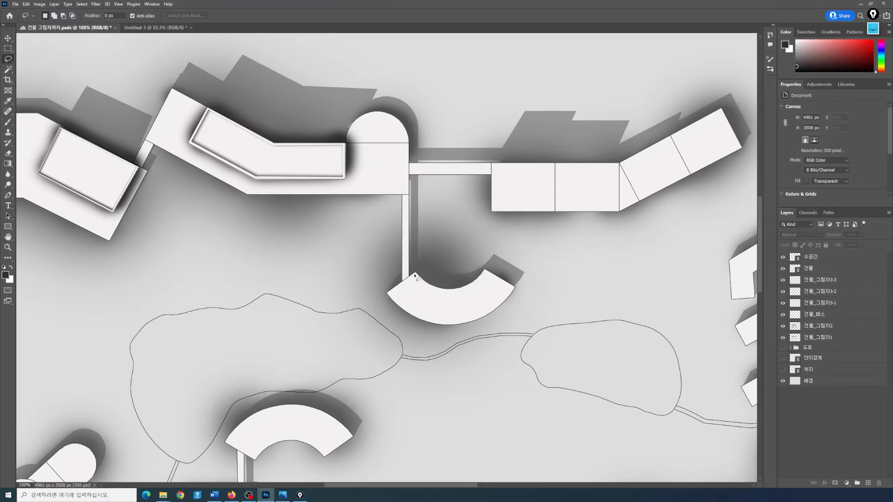
left_click_drag(402, 286, 429, 304)
key("ctrl+d")
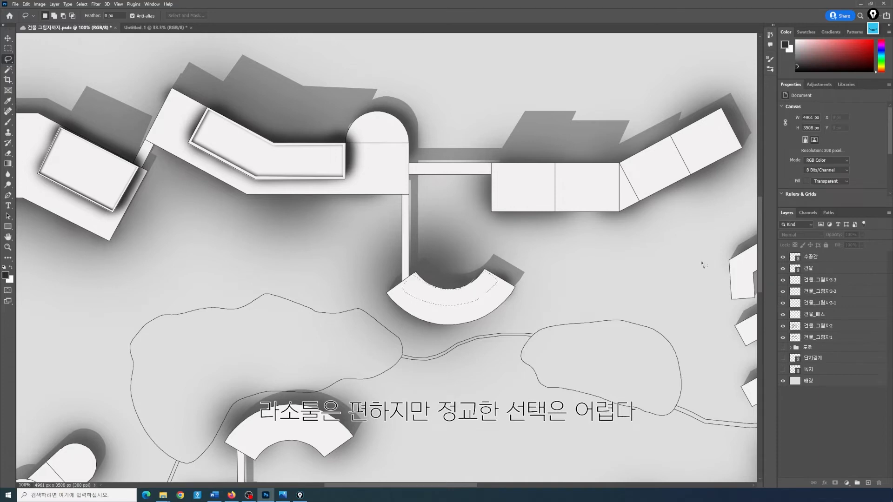
Step: Make 건물_그림자3-3 active and set the Brush to a lighter grey foreground colour and a size of 183 px
left_click(826, 281)
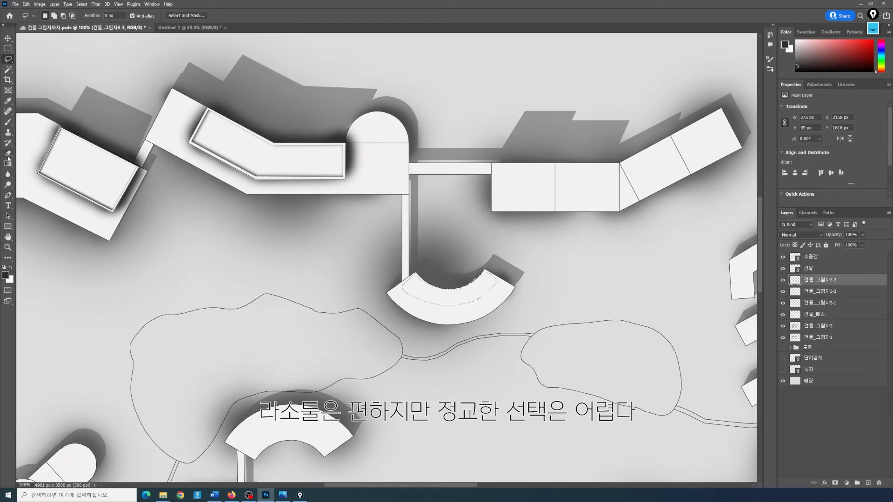
left_click(8, 122)
left_click_drag(406, 283, 421, 295)
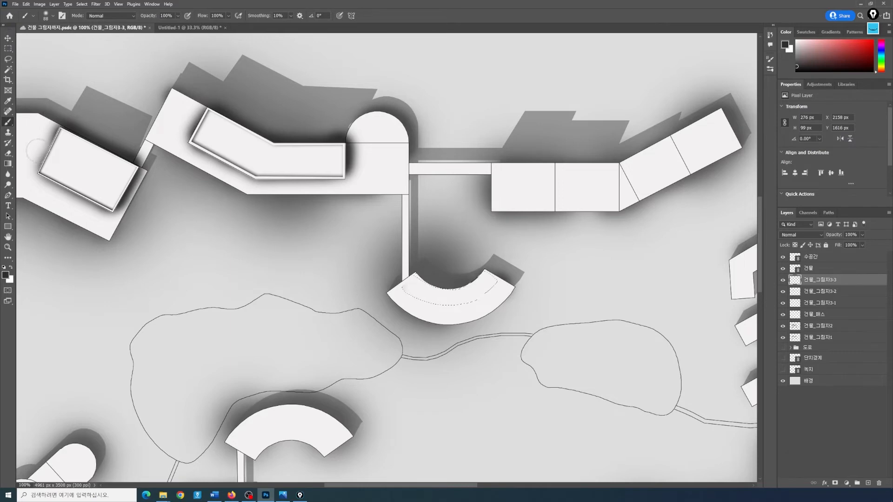
left_click(6, 276)
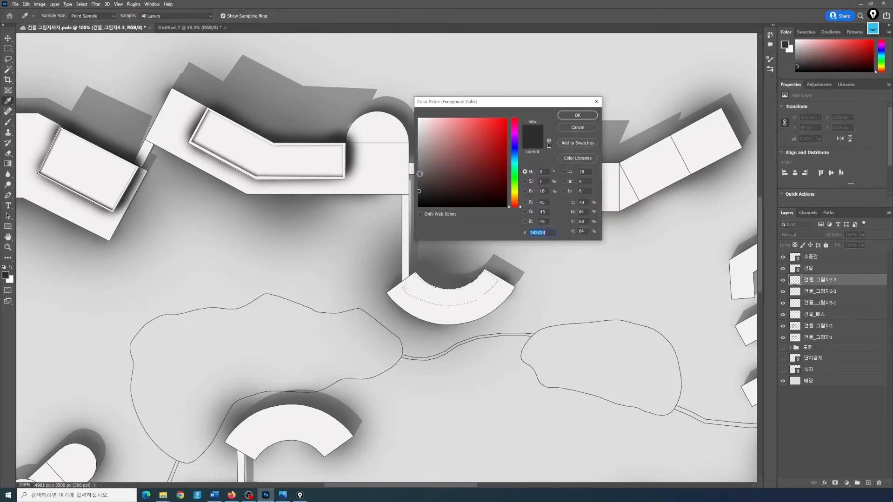
left_click(419, 171)
left_click(577, 116)
key("b")
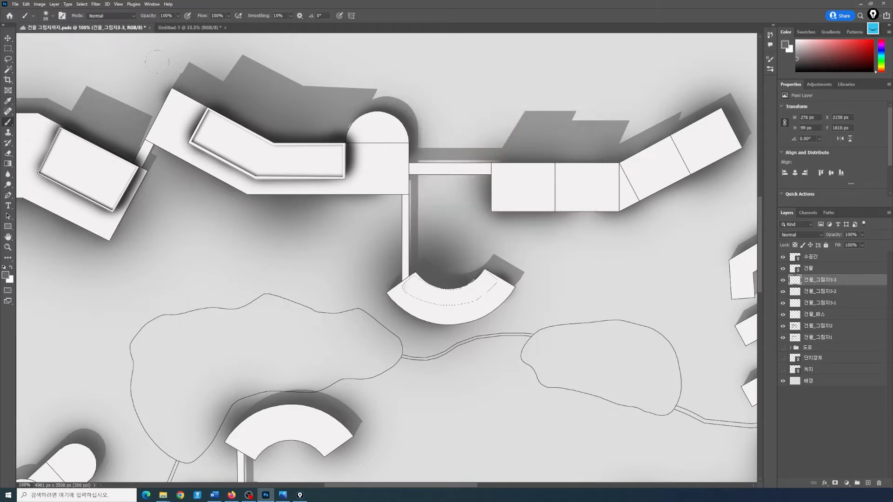
left_click(53, 15)
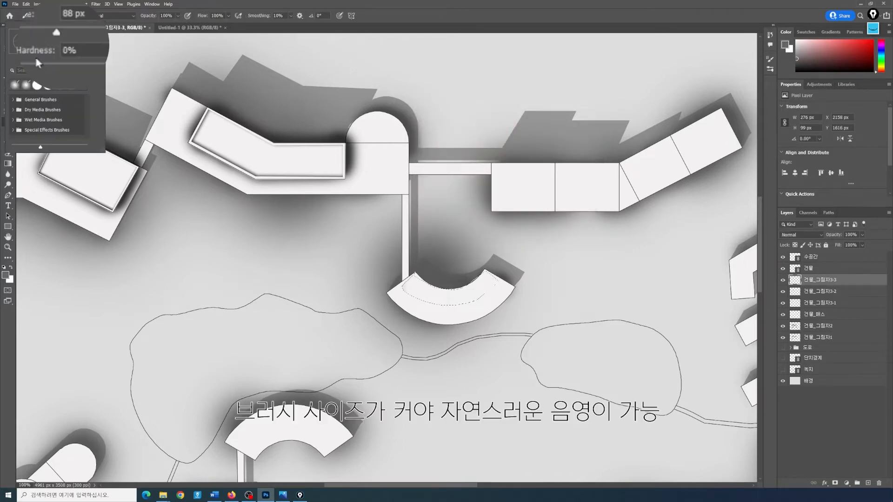
left_click_drag(54, 35, 69, 35)
left_click_drag(76, 35, 81, 35)
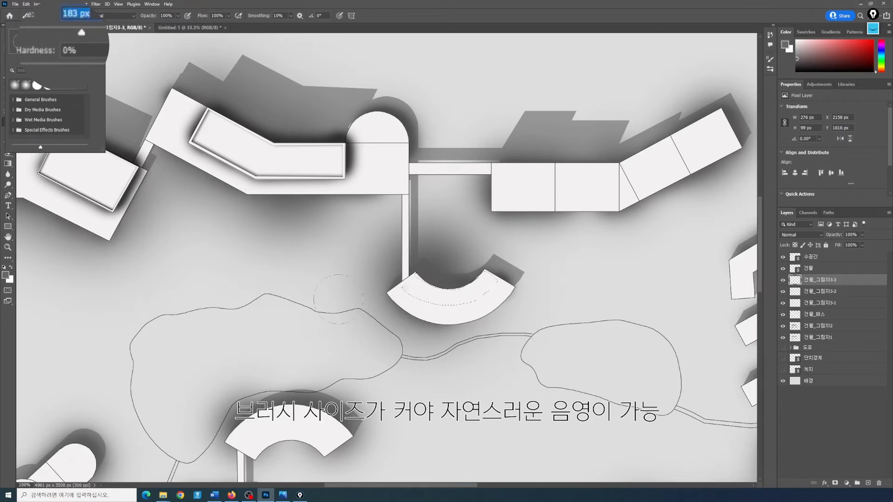
Step: Brush soft grey shading into the freehand strip on the curved roof, clear the selection, and inspect the edge up close
left_click(382, 289)
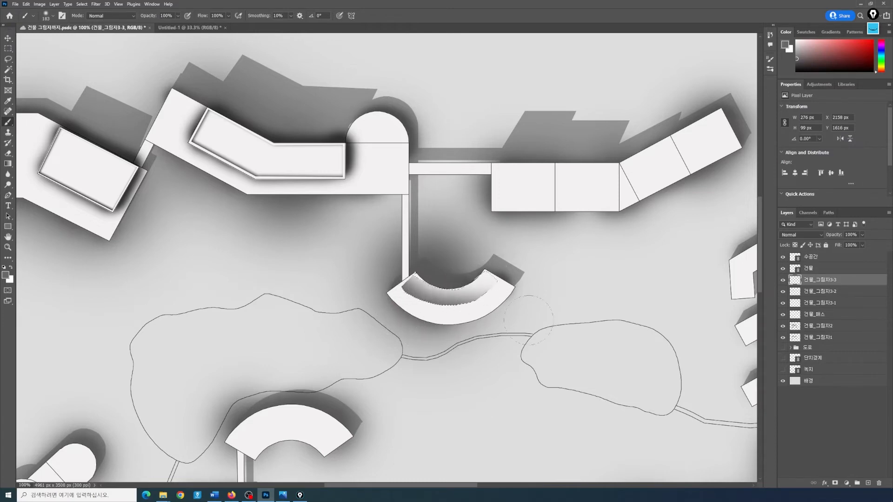
left_click(8, 48)
key("ctrl+d")
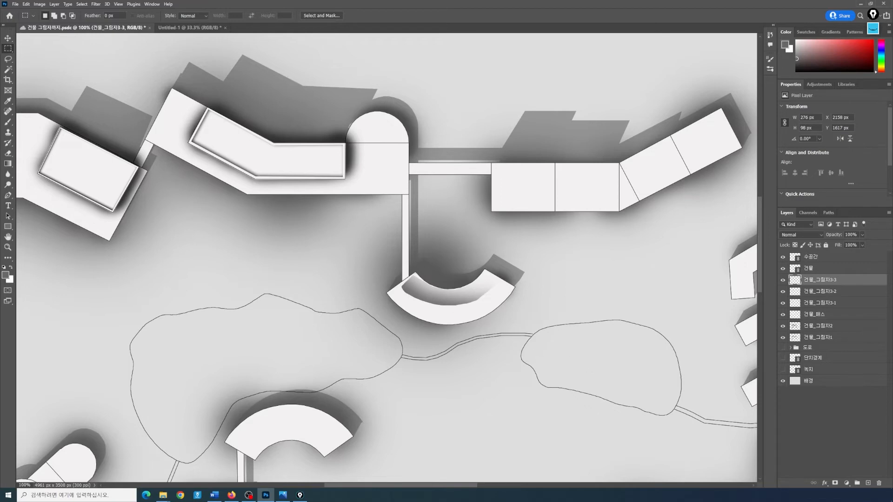
key("ctrl+minus")
key("ctrl+minus")
key("ctrl+minus")
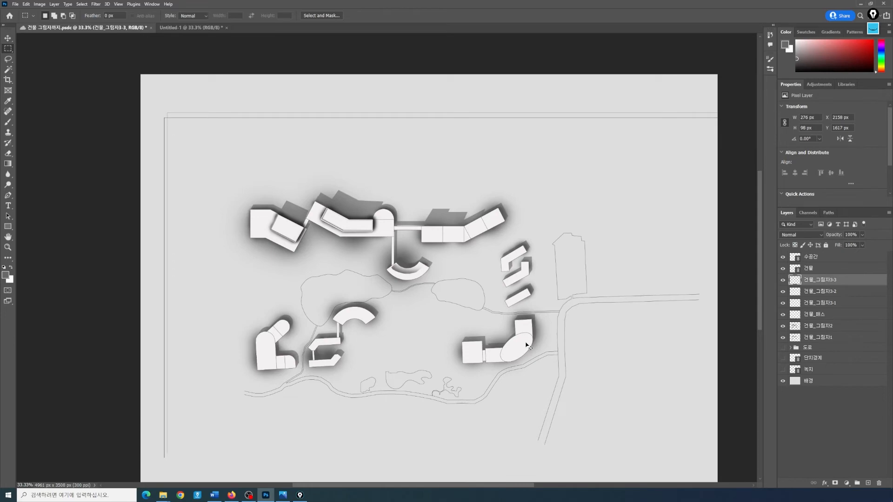
key("ctrl+plus")
key("ctrl+plus")
key("ctrl+plus")
key("ctrl+plus")
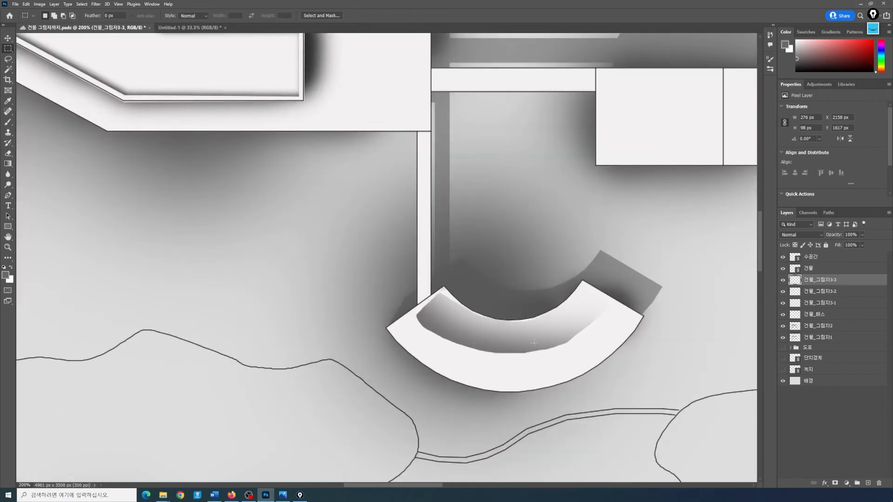
scroll(526, 343, "down", 1)
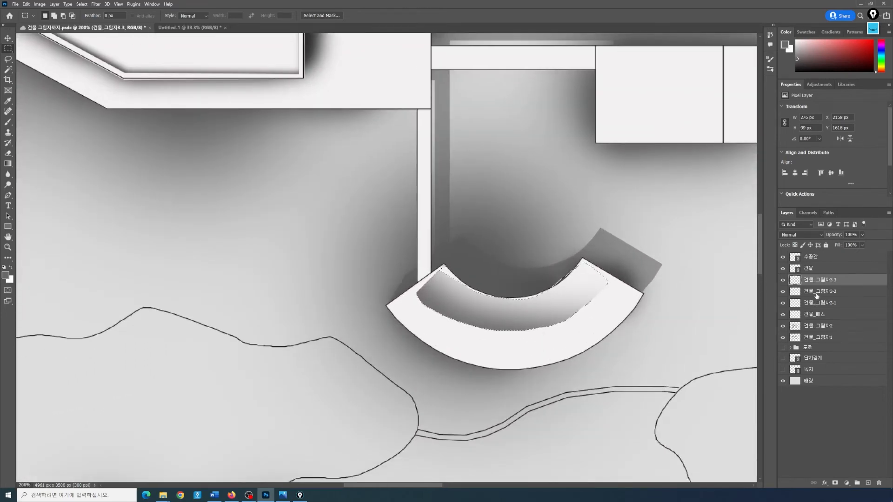
Step: Undo the brushed shading on the curved roof and clear the freehand selection
key("ctrl+z")
key("ctrl+z")
left_click(7, 59)
key("ctrl+d")
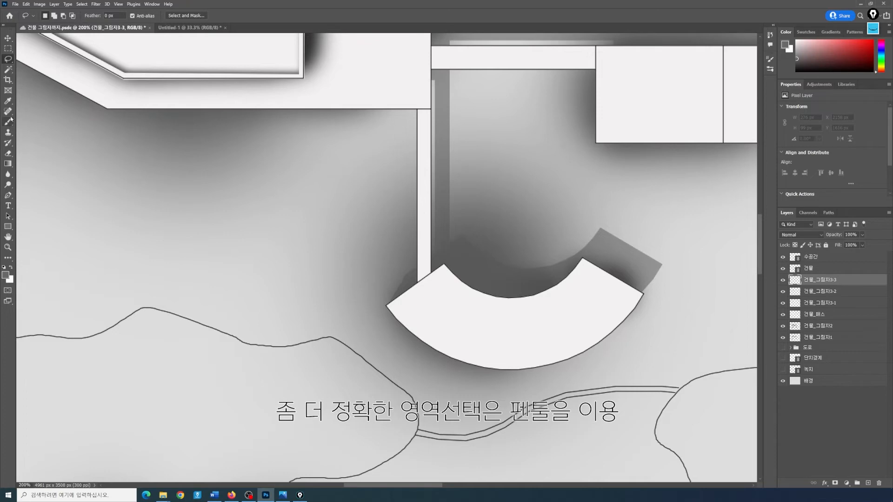
Step: Draw a closed Pen path around the inner half of the upper curved building's roof, following its inner arc and both end edges
left_click(8, 195)
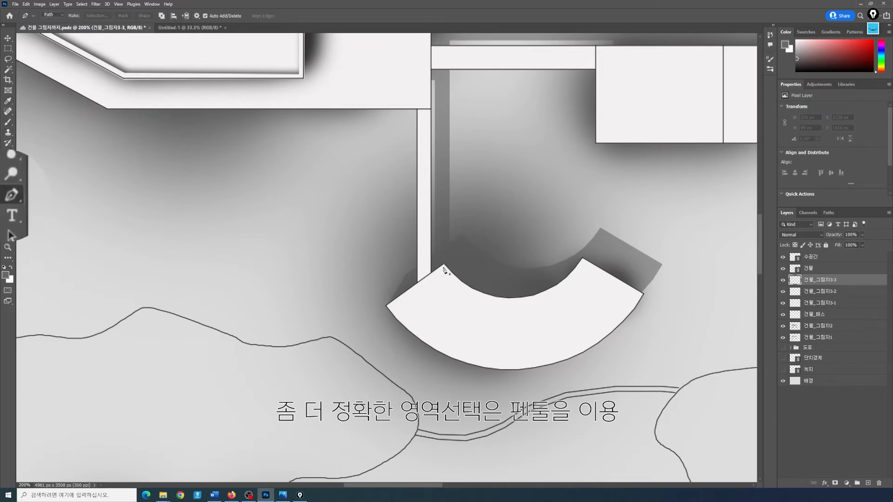
left_click(444, 267)
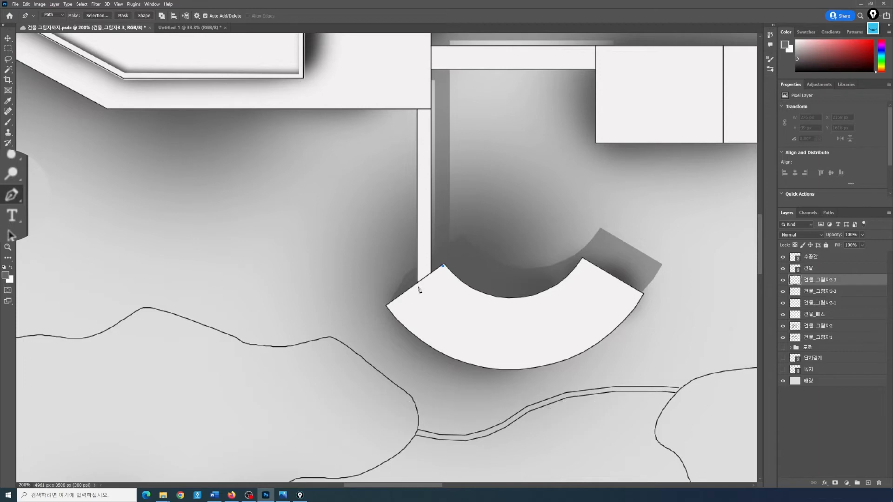
left_click(418, 286)
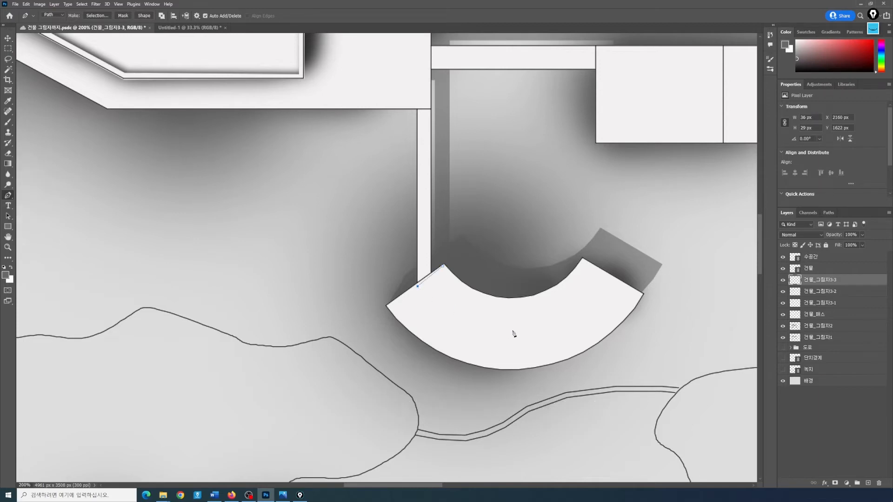
left_click_drag(513, 331, 574, 329)
left_click(611, 277)
left_click(583, 259)
left_click_drag(513, 298, 468, 301)
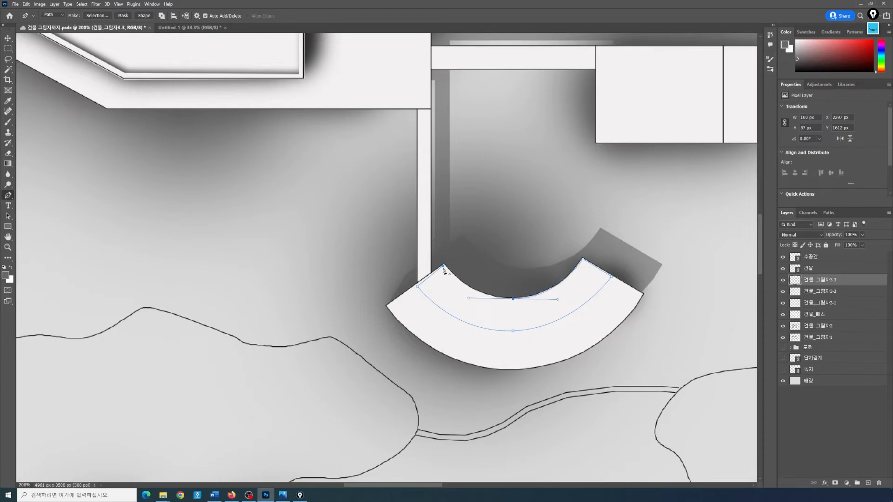
left_click(444, 267)
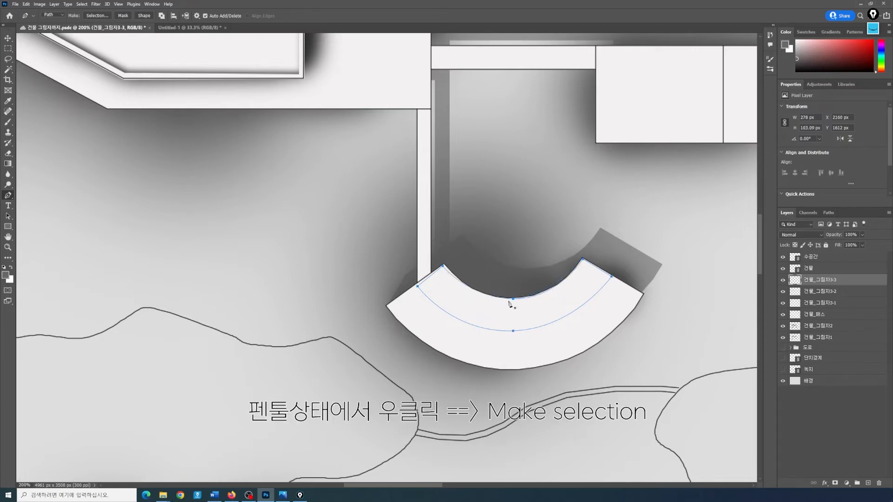
Step: Convert the curved Pen path into a new anti-aliased selection with a feather radius of 0 pixels
right_click(509, 304)
left_click(543, 343)
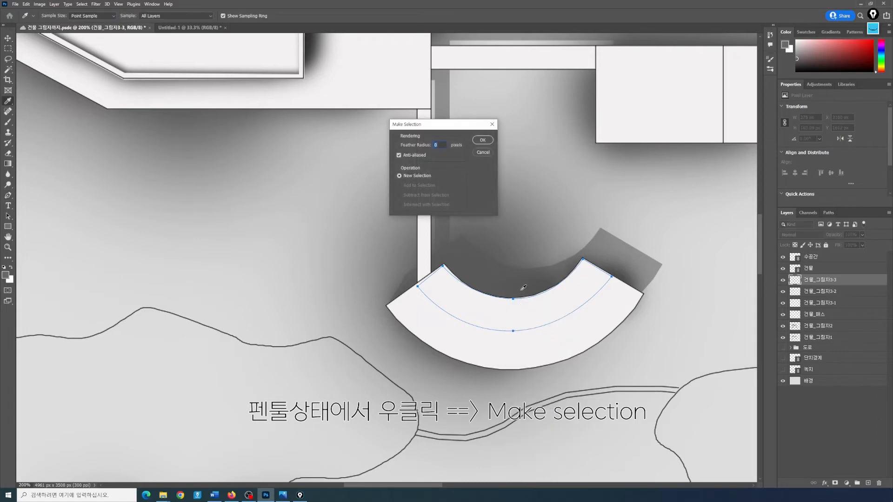
left_click(483, 141)
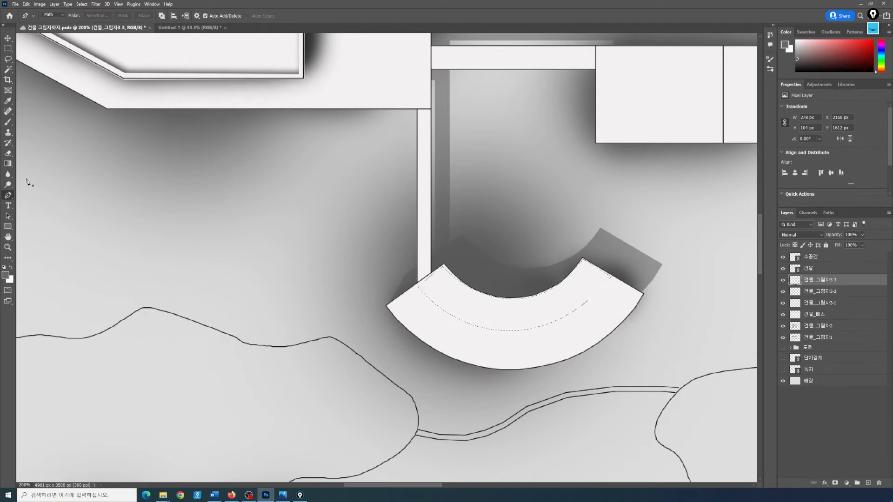
Step: Brush soft grey shading along the outer arc of the selected strip on the curved roof and clear the selection
left_click(8, 122)
left_click_drag(410, 284, 460, 326)
mouse_move(437, 363)
left_mouse_down()
mouse_move(471, 375)
mouse_move(639, 377)
mouse_move(528, 382)
mouse_move(680, 329)
left_mouse_up()
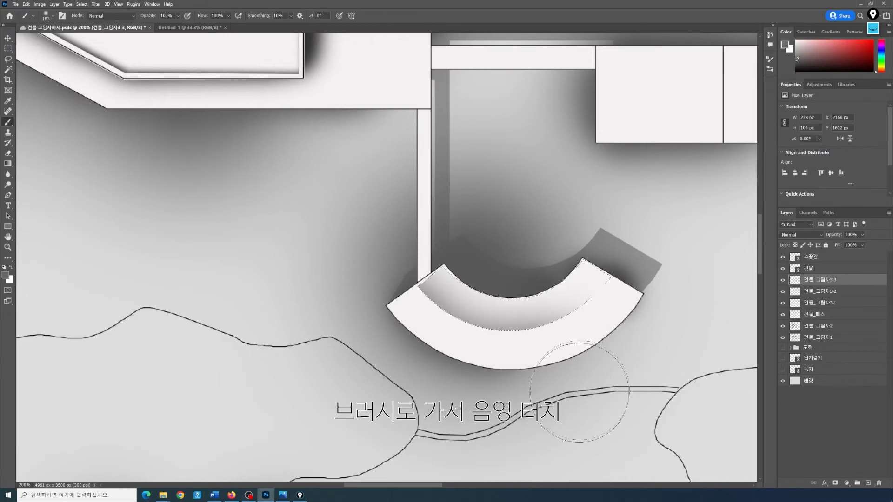
mouse_move(387, 317)
left_mouse_down()
mouse_move(472, 378)
mouse_move(544, 405)
mouse_move(427, 358)
mouse_move(540, 404)
mouse_move(559, 403)
mouse_move(507, 384)
left_mouse_up()
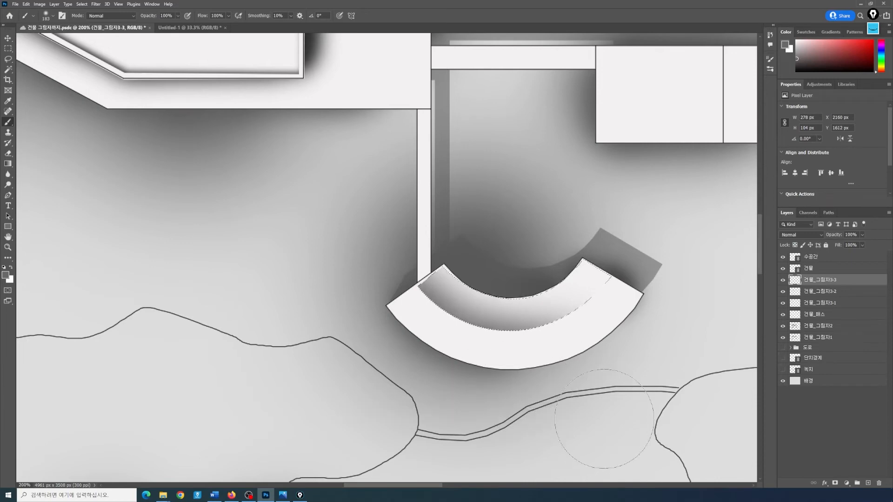
scroll(573, 410, "down", 2)
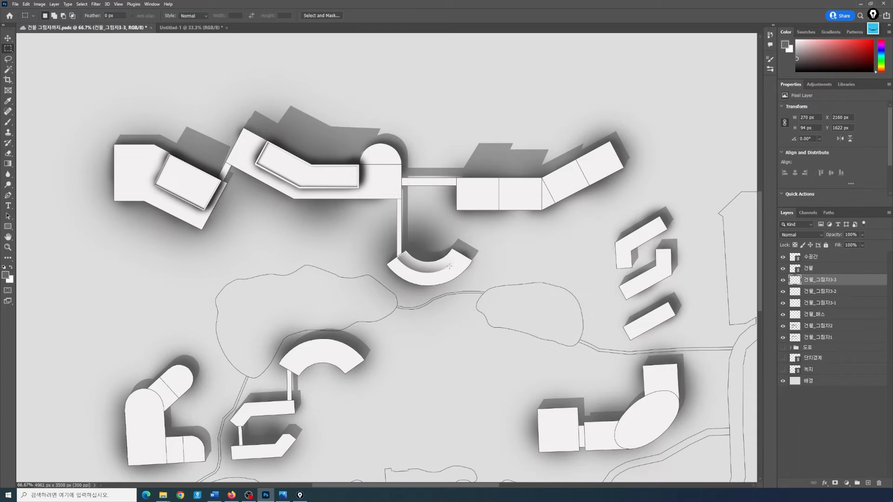
Step: Add a new layer above 건물_그림자3-3 and name it 건물_그림자3-4
scroll(234, 354, "down", 2)
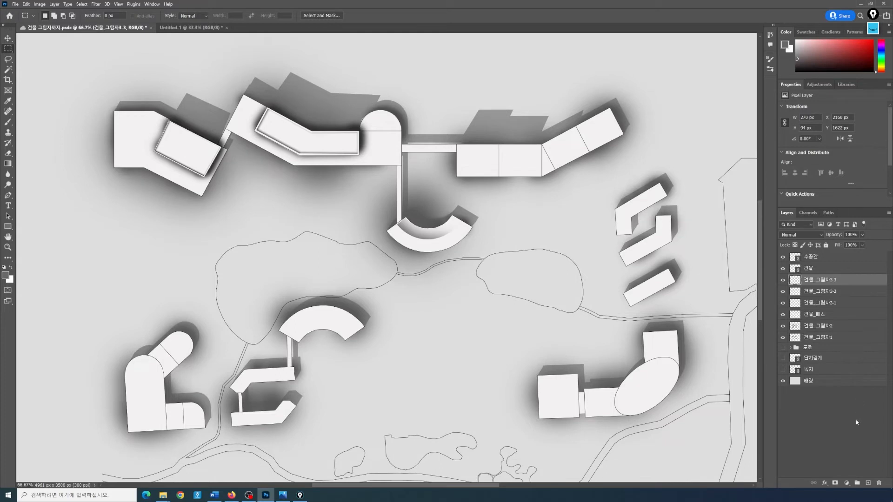
left_click(868, 483)
double_click(814, 280)
type("건물_그림자3-4")
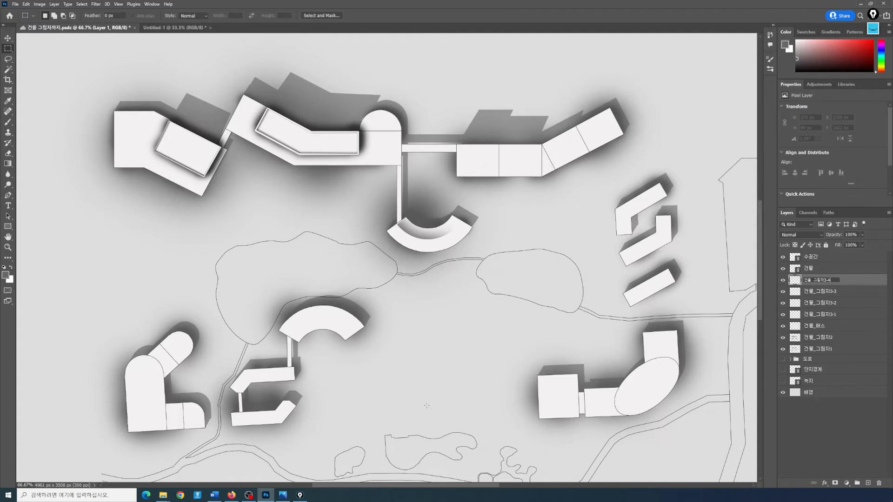
key("Return")
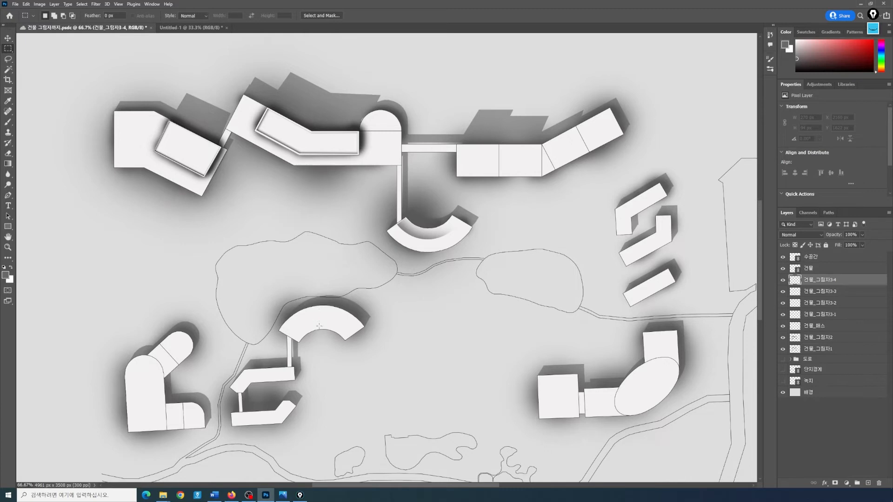
Step: Outline the outer half of the lower curved building's roof with a closed Pen path and convert it into a selection
left_click_drag(280, 361, 348, 358)
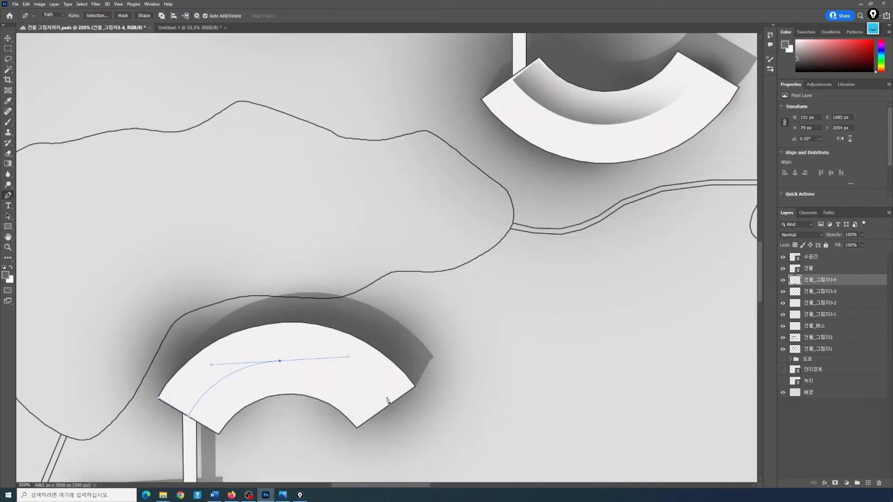
left_click(389, 406)
left_click(414, 386)
left_click_drag(279, 322, 199, 333)
left_click(159, 397)
right_click(221, 381)
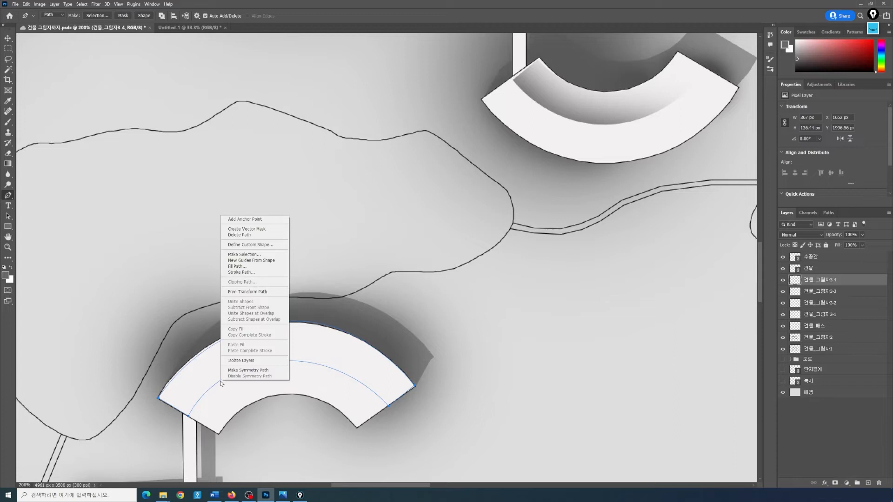
left_click(250, 255)
left_click(482, 140)
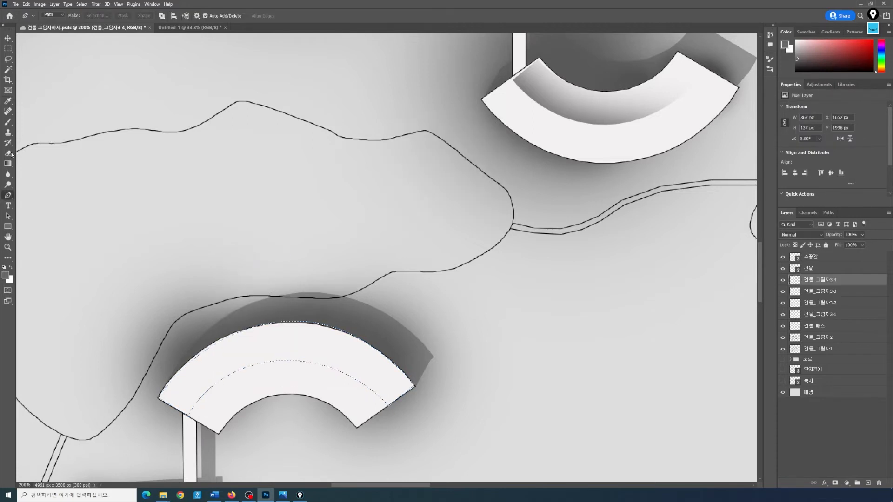
Step: Brush soft grey shading along the inner arc of the selected strip on the lower curved roof, then clear the selection
left_click(8, 122)
scroll(219, 319, "down", 2)
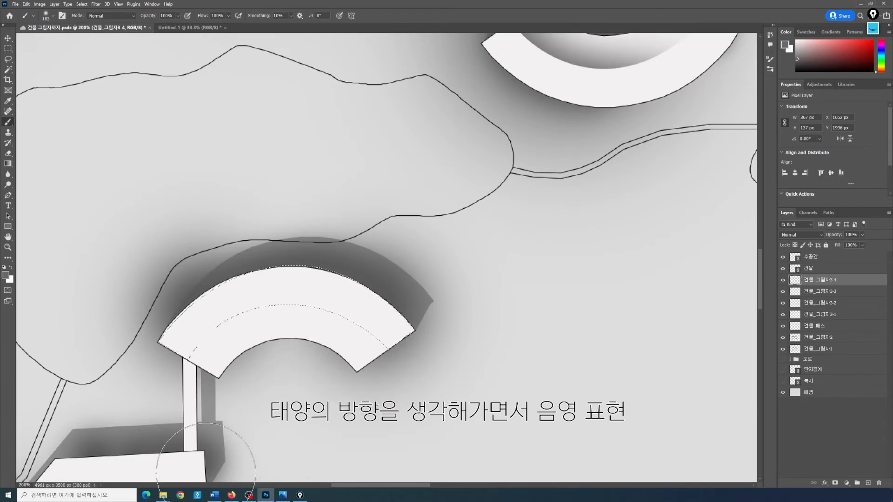
mouse_move(327, 333)
left_mouse_down()
mouse_move(367, 320)
mouse_move(293, 321)
mouse_move(297, 339)
mouse_move(325, 321)
mouse_move(279, 316)
mouse_move(224, 367)
left_mouse_up()
mouse_move(259, 439)
left_mouse_down()
mouse_move(348, 410)
mouse_move(343, 357)
mouse_move(301, 338)
mouse_move(274, 345)
mouse_move(231, 399)
mouse_move(329, 340)
left_mouse_up()
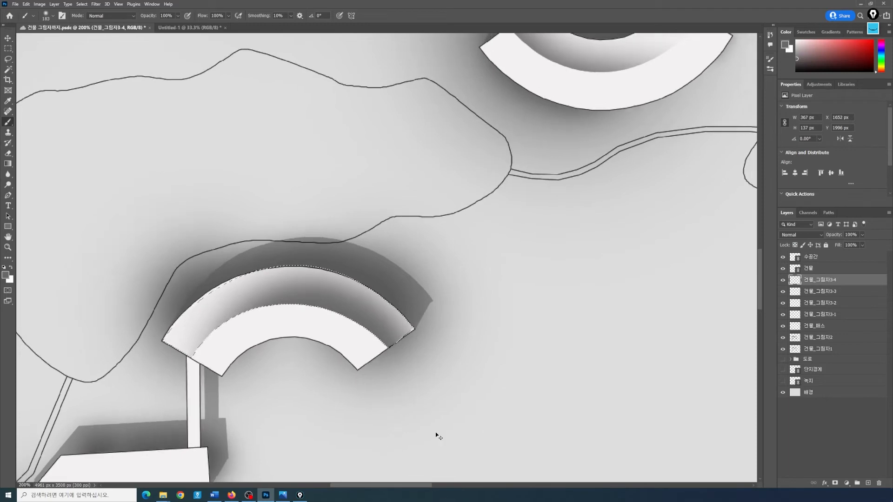
key("ctrl+minus")
key("ctrl+minus")
key("m")
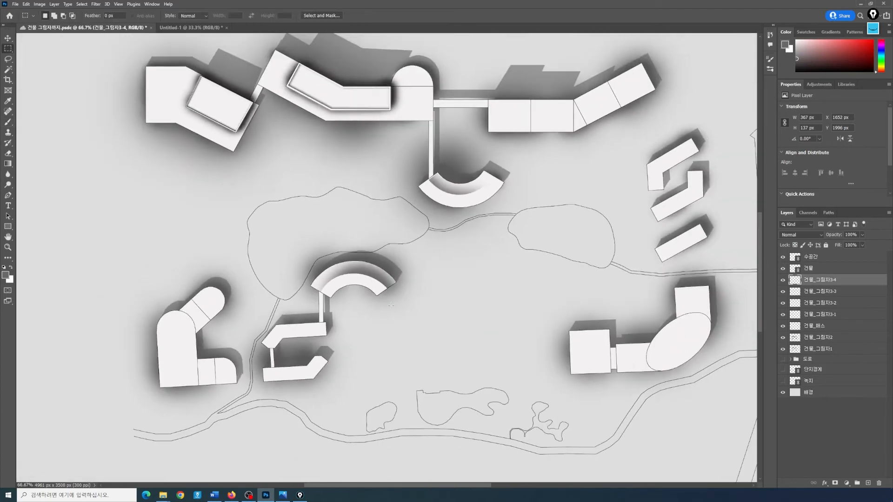
Step: Toggle the visibility of 건물_그림자3-4 to compare the lower curved building with and without its roof shading
scroll(390, 305, "down", 2)
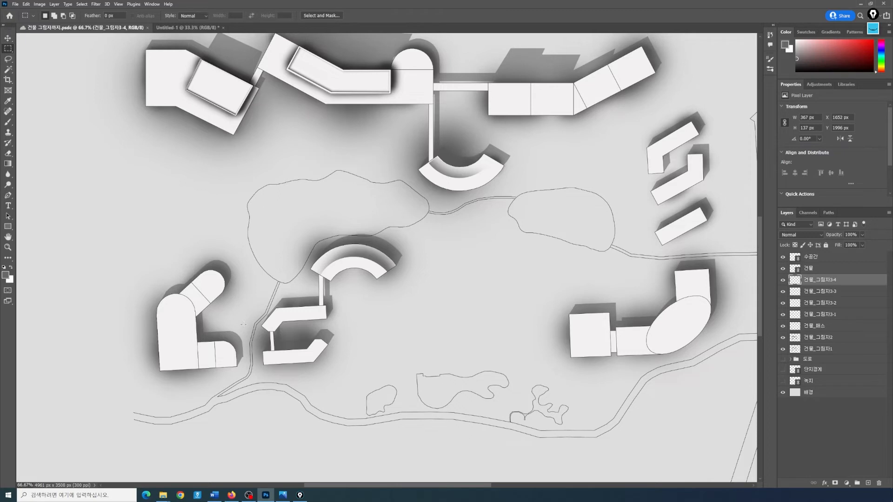
scroll(243, 324, "up", 4)
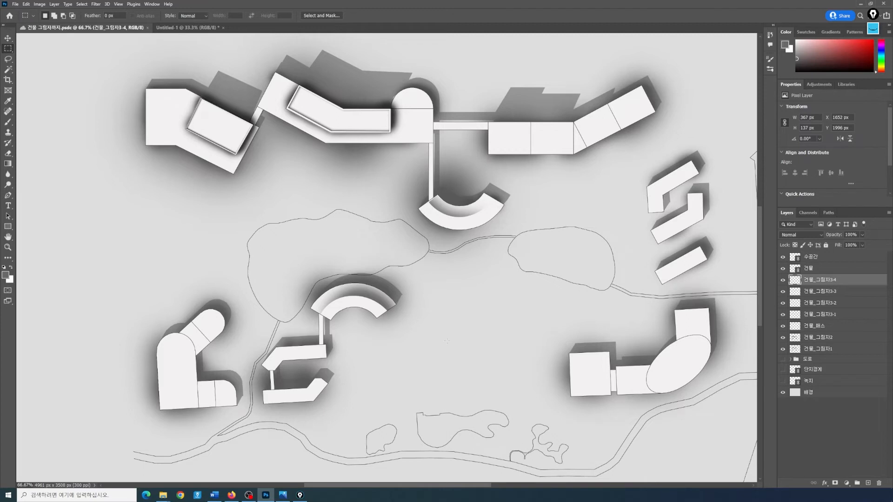
left_click(783, 280)
left_click(783, 280)
left_click(783, 280)
left_click(783, 280)
left_click(783, 281)
Step: Add a new layer above 건물_그림자3-4 and name it 건물_그림자3-5
scroll(784, 284, "up", 2)
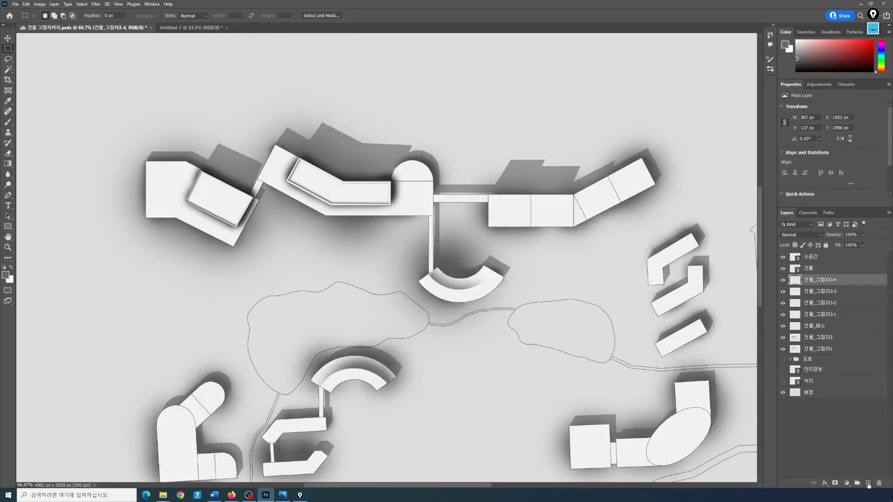
left_click(868, 484)
double_click(812, 280)
type("건물")
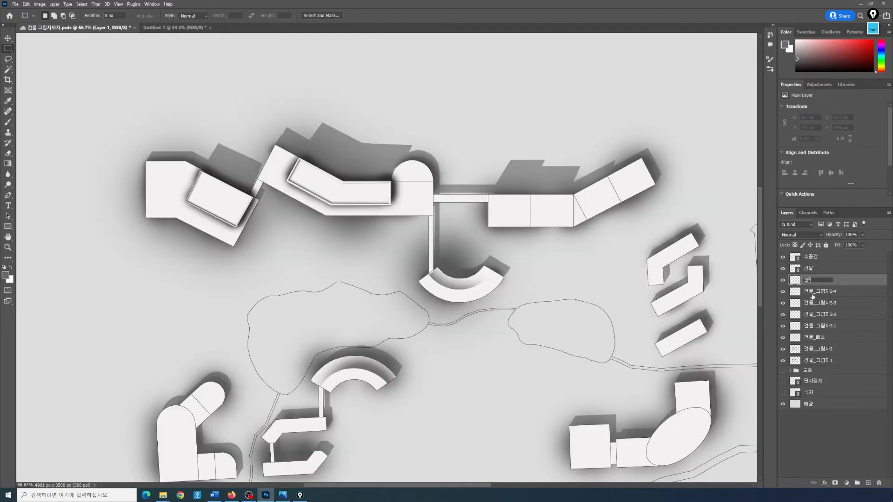
type("_그림자3-5")
key("Return")
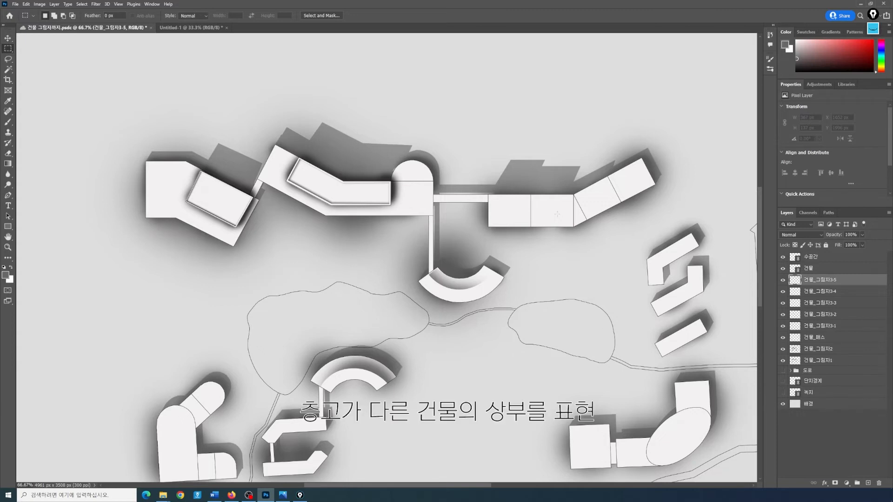
key("ctrl+shift+3")
mouse_move(512, 204)
left_mouse_down()
mouse_move(518, 220)
mouse_move(595, 206)
mouse_move(604, 191)
mouse_move(628, 186)
left_mouse_up()
mouse_move(473, 99)
left_mouse_down()
mouse_move(513, 116)
mouse_move(595, 179)
mouse_move(476, 168)
mouse_move(577, 179)
left_mouse_up()
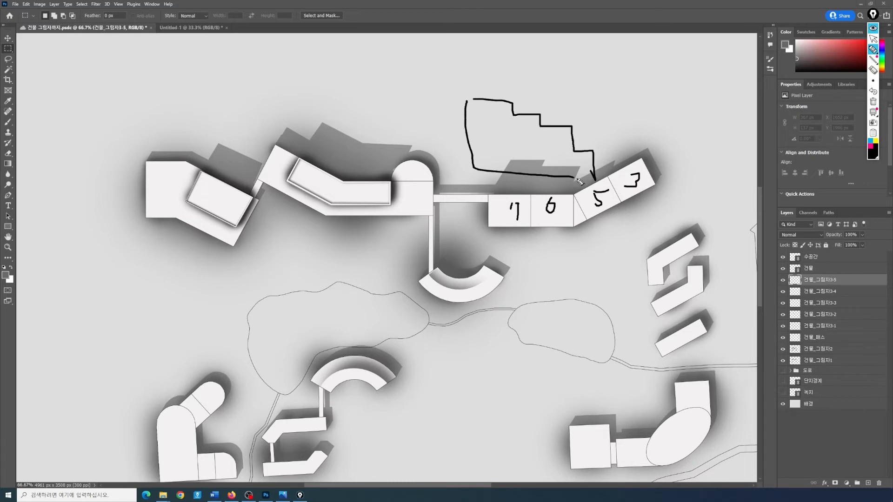
key("Escape")
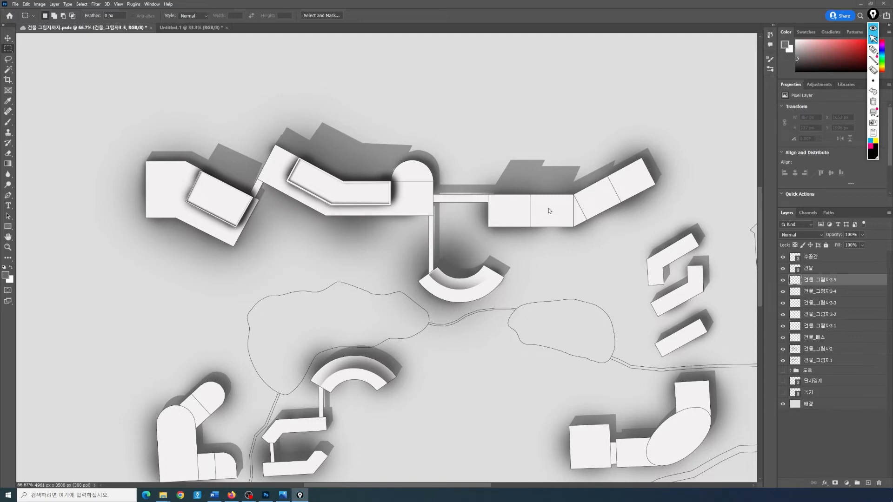
Step: Try to fill a Polygonal Lasso shadow strip about 25 px wide along the stepped building's first roof division, then clear the selection
left_click(8, 59)
left_click(47, 67)
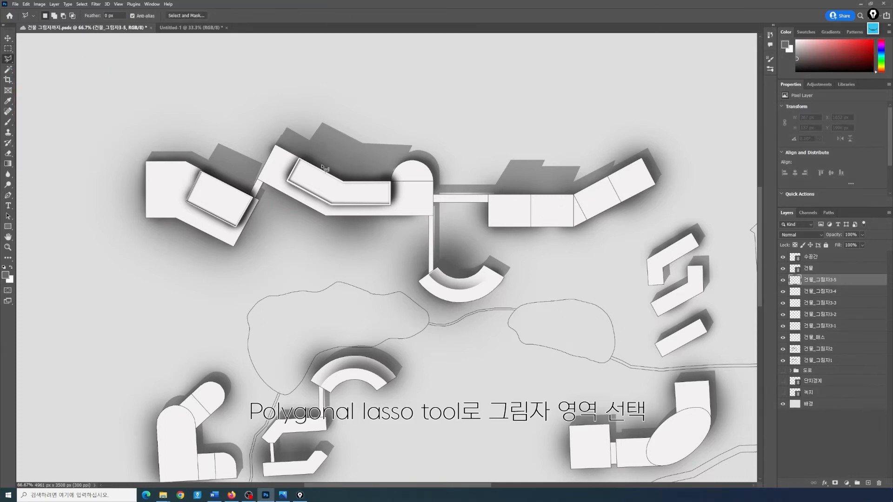
left_click(534, 197)
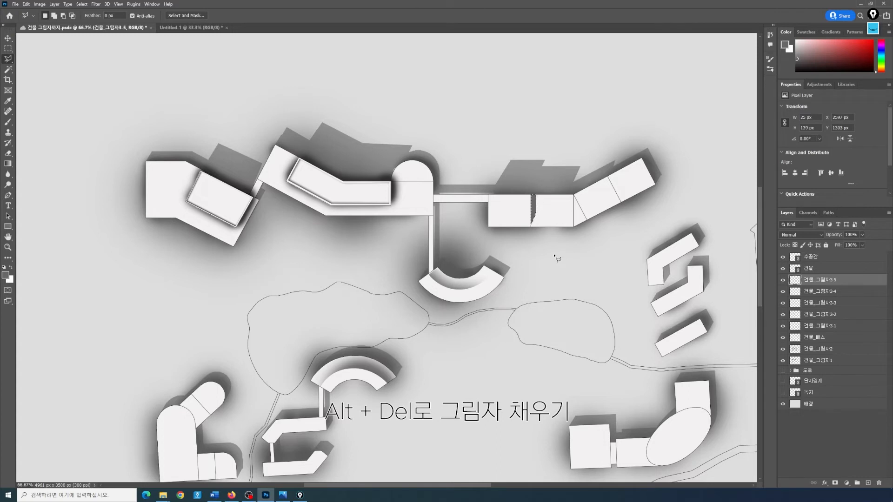
key("alt+Delete")
key("ctrl+d")
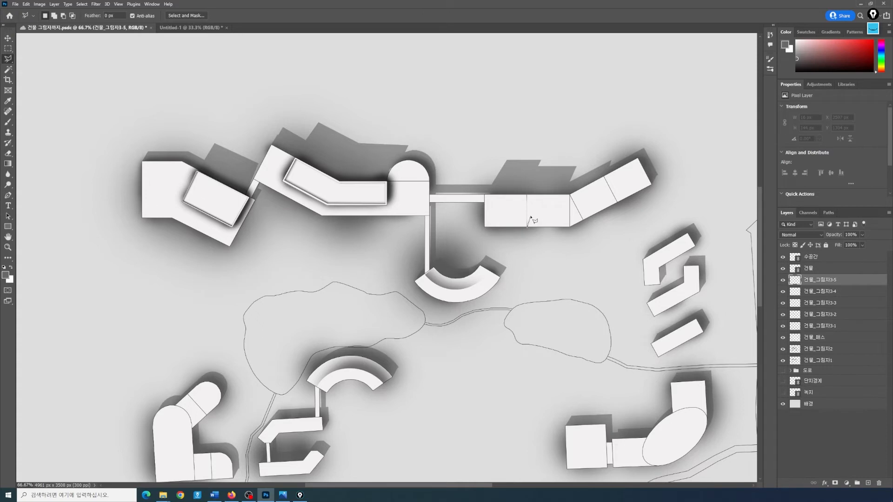
Step: Fill narrow tapered Polygonal Lasso strips, about 17 and 19 px wide, with the foreground grey along the stepped building's first two height breaks
left_click(531, 195)
key("alt+Delete")
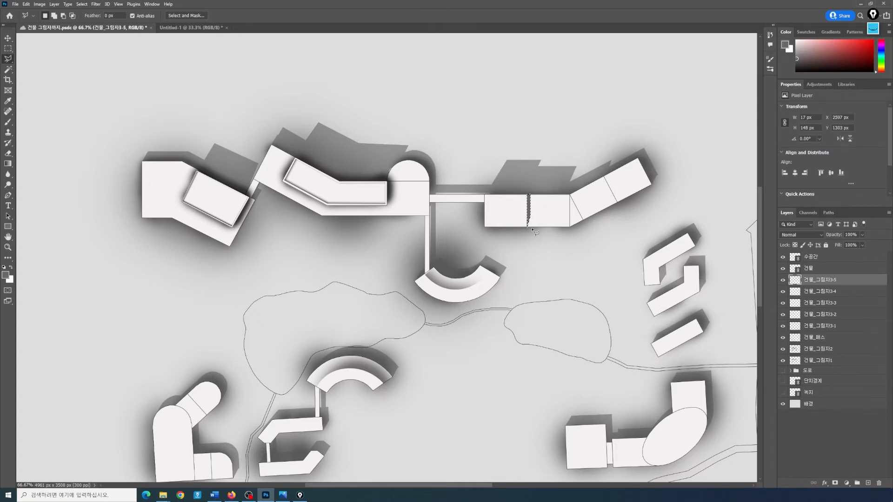
left_click_drag(453, 484, 475, 485)
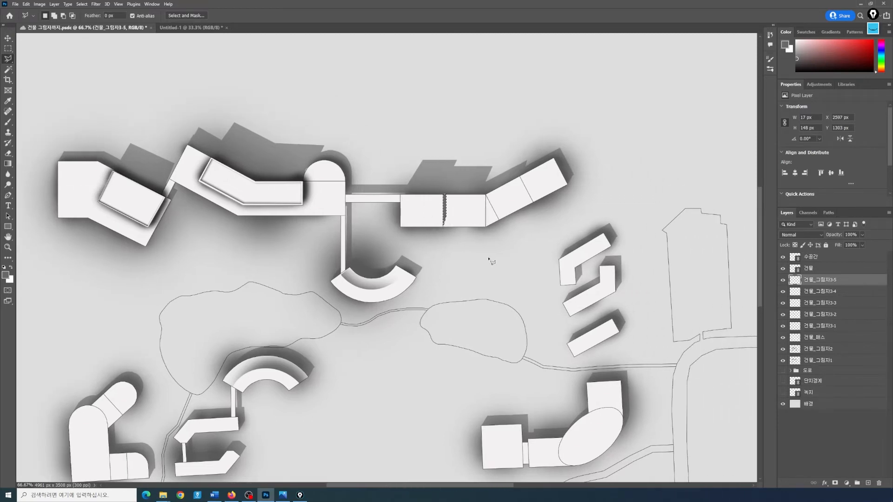
left_click_drag(471, 485, 486, 485)
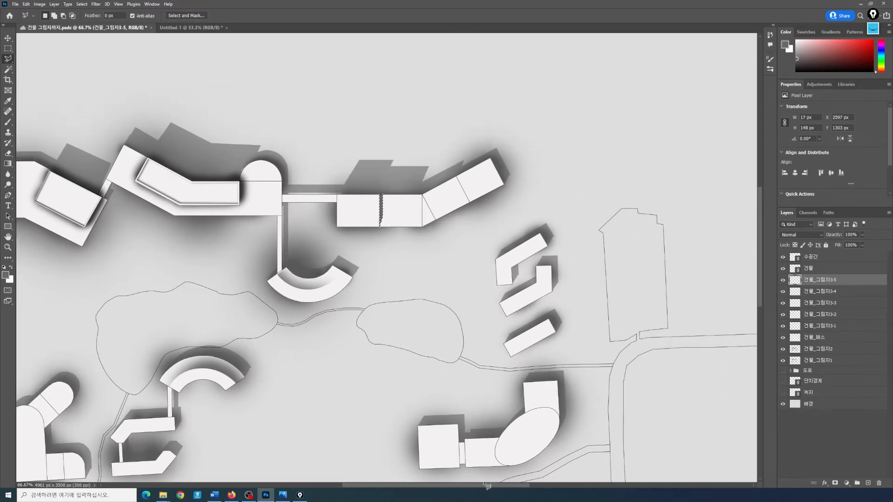
key("ctrl+plus")
key("ctrl+plus")
left_click(493, 209)
left_click(505, 178)
double_click(504, 107)
key("alt+Delete")
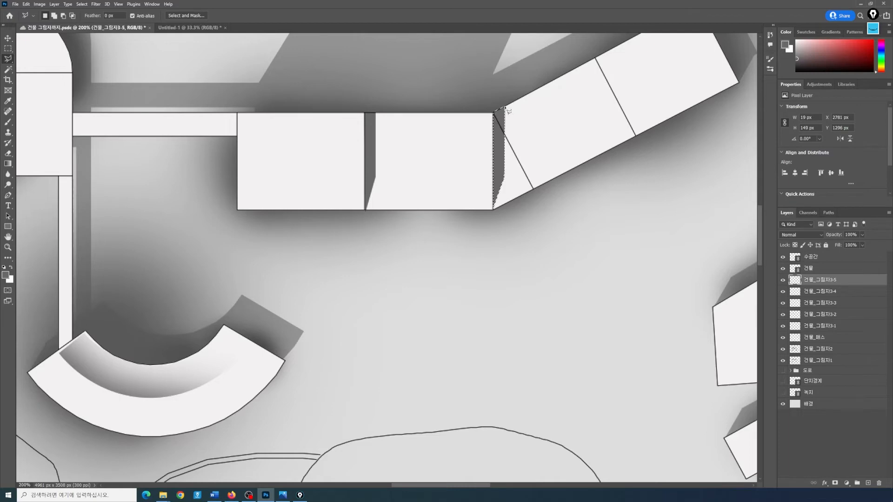
Step: Select a slanted tapered strip along the division between the stepped building's two angled roof blocks and fill it with the foreground grey
left_click_drag(454, 485, 472, 485)
scroll(507, 259, "up", 2)
scroll(507, 259, "up", 3)
key("ctrl+d")
left_click(460, 170)
left_click(500, 247)
left_click(505, 215)
double_click(479, 159)
key("alt+Delete")
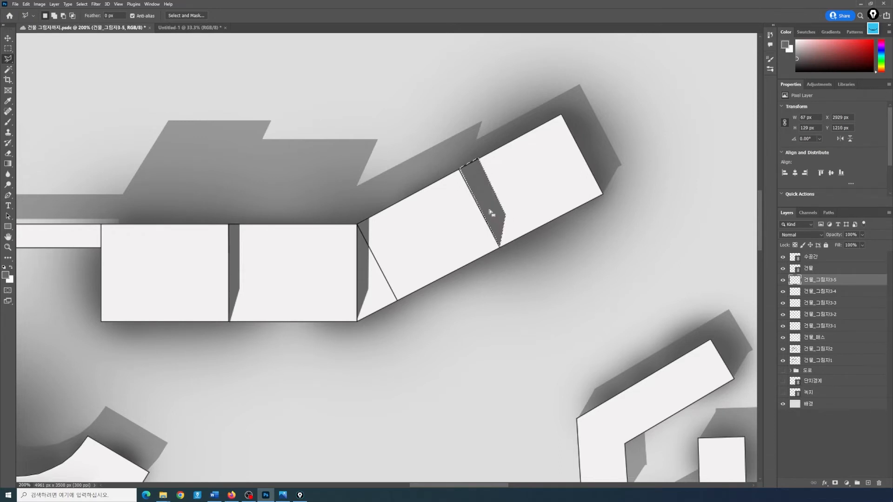
key("ctrl+minus")
key("ctrl+minus")
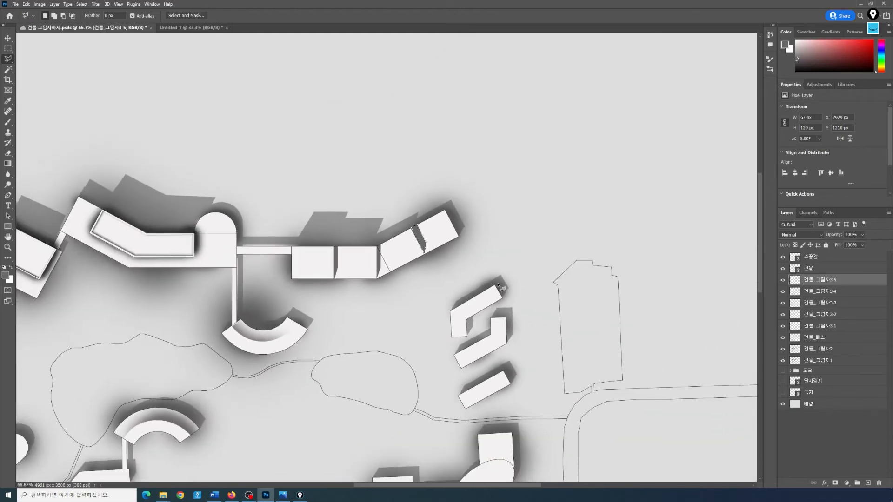
Step: Hide the 건물 linework layer and clear the selection left on the stepped building's last shadow strip
left_click(783, 268)
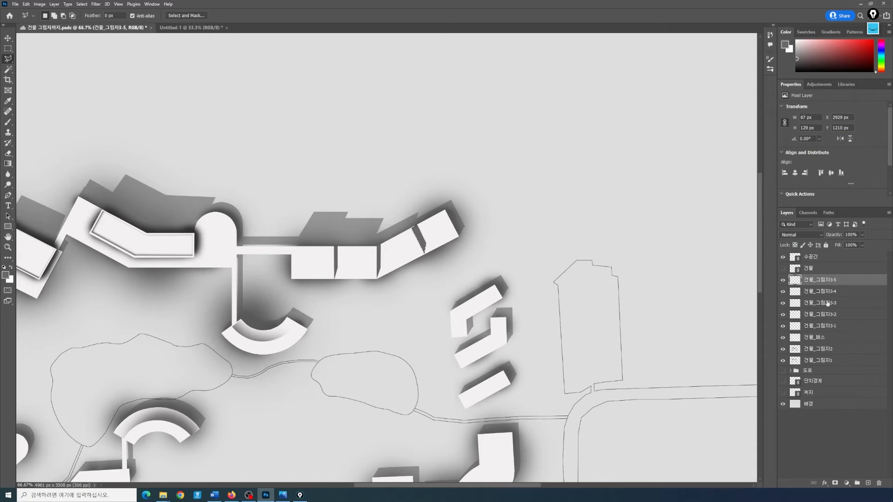
left_click(8, 49)
left_click(311, 264)
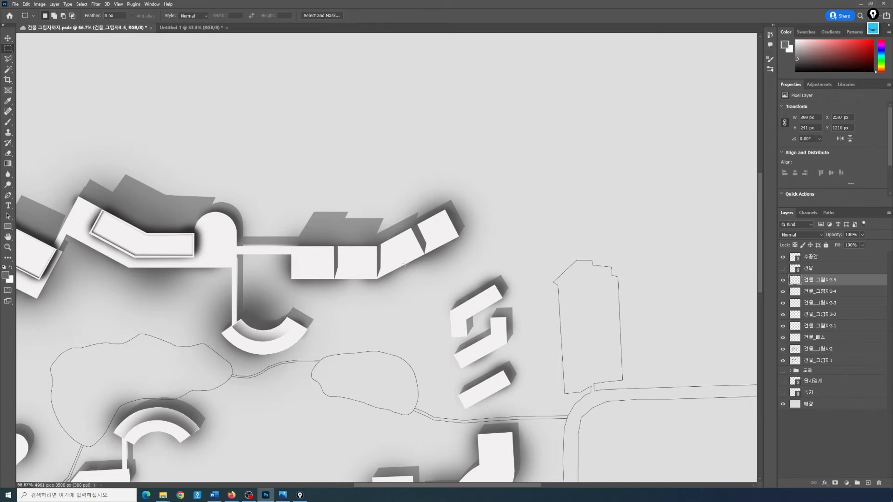
scroll(307, 276, "down", 5)
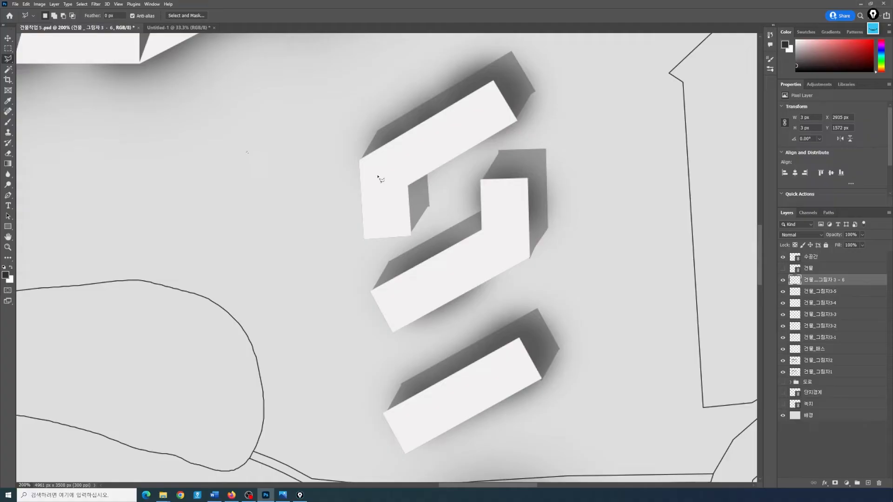
Step: Trace the uppermost L-shaped building's roof with the Polygonal Lasso, fill it with the foreground dark grey on layer 건물_그림자 3 - 6, and deselect
left_click(366, 234)
left_click(408, 234)
left_click(512, 120)
left_click(364, 162)
key("alt+BackSpace")
key("ctrl+d")
Step: Trace the roofs of the middle bent building and the lower bar building and fill both with the foreground dark grey
left_click(525, 255)
left_click(485, 229)
left_click(374, 293)
key("alt+BackSpace")
scroll(516, 297, "down", 1)
left_click(536, 331)
left_click(391, 370)
key("alt+BackSpace")
Step: Mask the fill on 건물_그림자 3 - 6 from its own outline, soften the mask with Gaussian Blur, and nudge the shadow two steps up and right
left_click(795, 280, "ctrl")
left_click(835, 483, "alt")
left_click(95, 4)
mouse_move(105, 93)
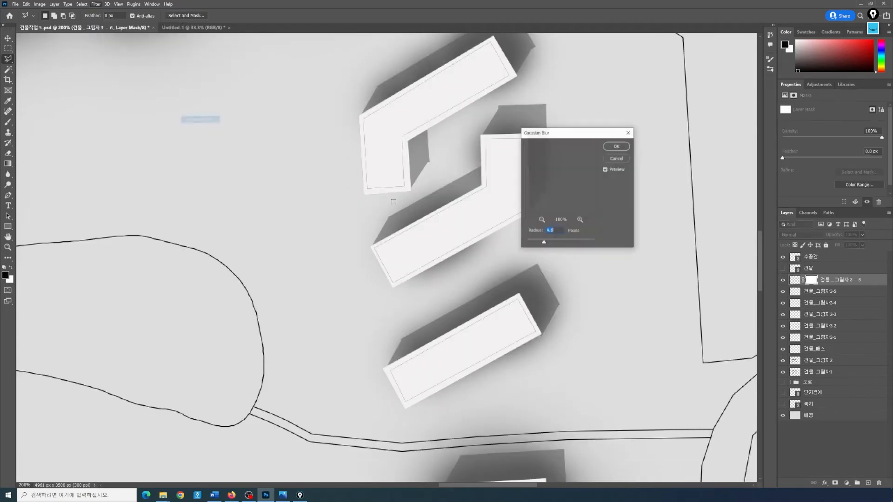
left_click(204, 119)
left_click(617, 145)
left_click(803, 280)
key("v")
key("Up")
key("Up")
key("Right")
key("Right")
key("m")
Step: Trace an inset outline of the arched-top block in the southwest building with the Pen tool and convert the path to a selection
left_click(71, 249)
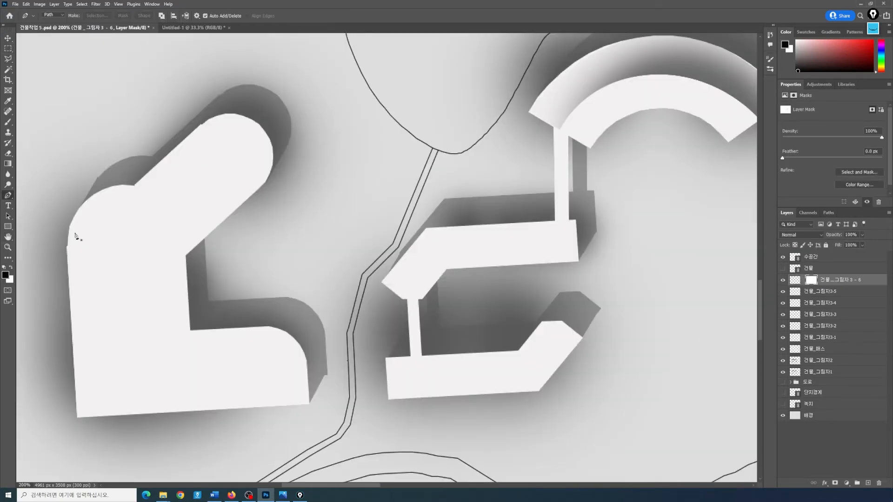
left_click_drag(122, 189, 176, 190)
left_click(178, 239)
left_click(183, 330)
left_click(188, 408)
left_click(80, 414)
left_click(71, 249)
right_click(88, 203)
left_click(123, 245)
left_click(483, 139)
Step: Add a new layer named 건물_그림자 3 - 7 and fill the arched selection with the foreground dark grey
left_click(868, 483)
double_click(812, 280)
type("건물_건물그그림자 3 - 7")
left_click(8, 48)
key("alt+Delete")
Step: Add a layer mask to 건물_그림자 3 - 7, soften it with Gaussian Blur and invert it, then shift the inner roof shadow slightly up and right
left_click(835, 483)
left_click(95, 4)
left_click(203, 119)
left_click(617, 145)
key("ctrl+i")
left_click(95, 4)
left_click(204, 119)
left_click(617, 146)
left_click(803, 280)
key("v")
left_click_drag(329, 224, 333, 218)
key("m")
Step: Add a new layer, trace the outer edge of the arched block with the Pen tool, and convert the path to a selection
left_click(868, 483)
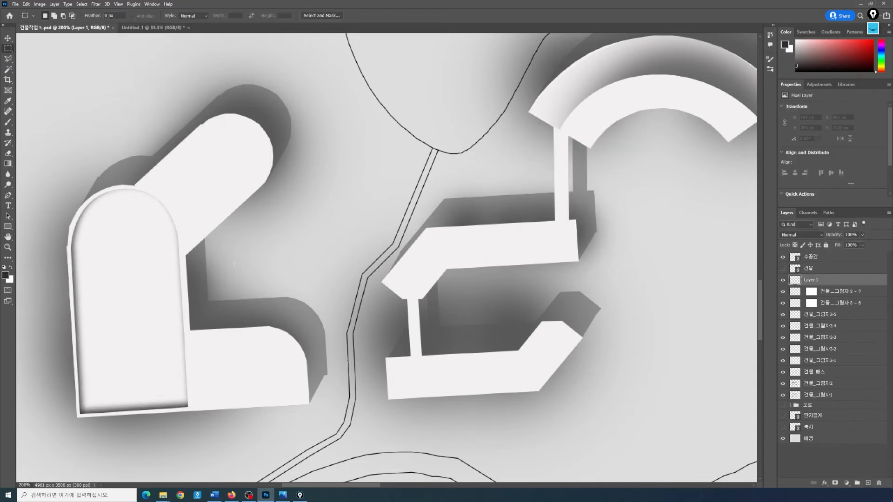
key("p")
left_click(67, 248)
left_click_drag(121, 184, 177, 181)
left_click(181, 247)
left_click(193, 411)
left_click(78, 419)
left_click(67, 248)
right_click(139, 188)
left_click(162, 226)
key("Return")
Step: Brush soft shading around the outside of the arched block using the inverted selection, deselect, and merge the layer into 건물_그림자 3 - 7
key("ctrl+shift+i")
key("b")
left_click_drag(184, 372, 82, 237)
key("ctrl+d")
key("m")
key("ctrl+minus")
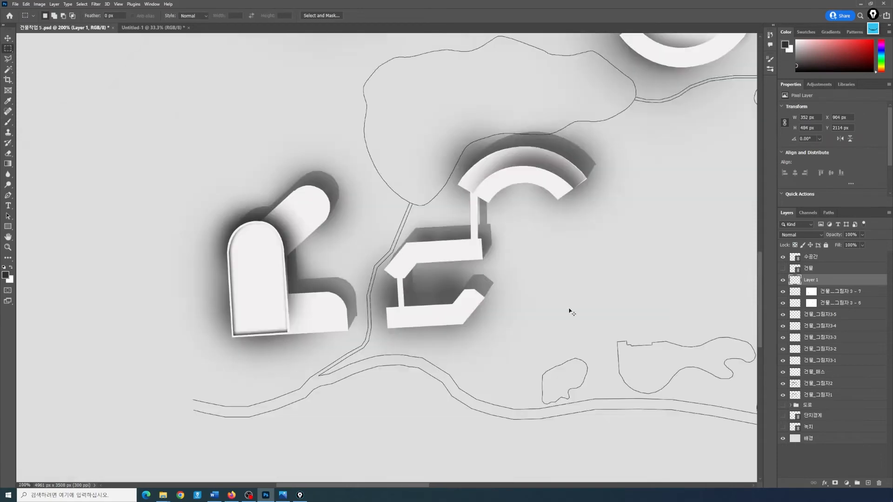
key("ctrl+minus")
key("ctrl+e")
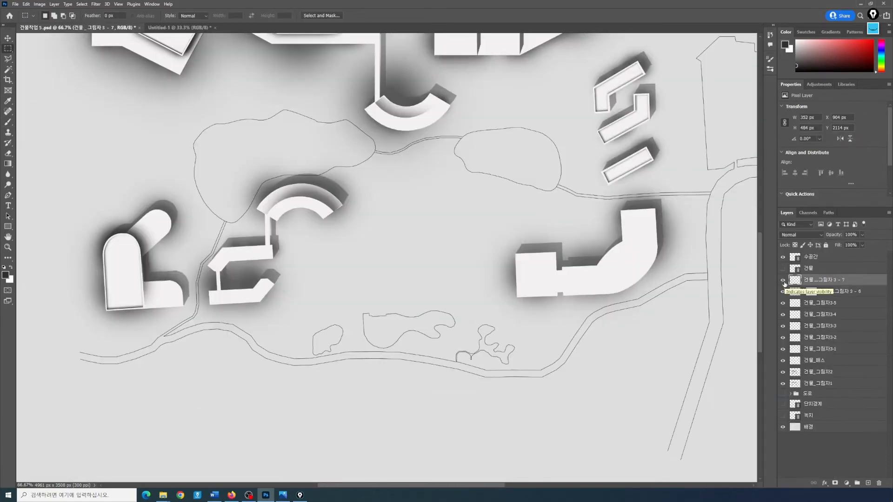
left_click_drag(613, 78, 434, 133)
left_click_drag(534, 345, 576, 345)
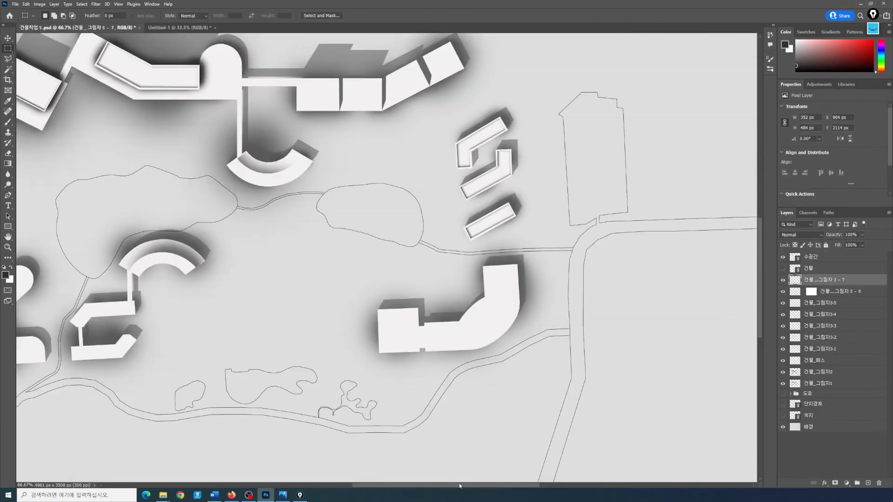
scroll(575, 344, "up", 2)
left_click(8, 196)
left_click(305, 203)
left_click(266, 230)
left_click(227, 277)
left_click(202, 327)
key("ctrl+z")
key("ctrl+z")
key("ctrl+z")
key("ctrl+z")
Step: Show the 건물 linework, trace the southeast building's elliptical roof with the Pen tool, and convert the path to a selection
left_click(783, 268)
left_click(305, 202)
left_click(264, 234)
left_click(228, 278)
left_click(222, 346)
left_click(298, 352)
left_click(352, 321)
left_click(391, 278)
left_click_drag(400, 201, 376, 181)
left_click(305, 202)
right_click(305, 203)
left_click(327, 241)
key("Return")
Step: Brush soft dark shading along the upper edge inside the elliptical roof, deselect, and hide the 건물 linework
left_click(8, 122)
mouse_move(233, 209)
left_mouse_down()
mouse_move(376, 164)
mouse_move(303, 152)
mouse_move(462, 223)
mouse_move(267, 196)
left_mouse_up()
left_click(8, 49)
key("ctrl+d")
left_click(783, 269)
scroll(420, 300, "up", 3)
Step: Lower the 건물_그림자 3 - 7 layer's opacity to 71% and clear the selection
left_click(795, 281, "ctrl")
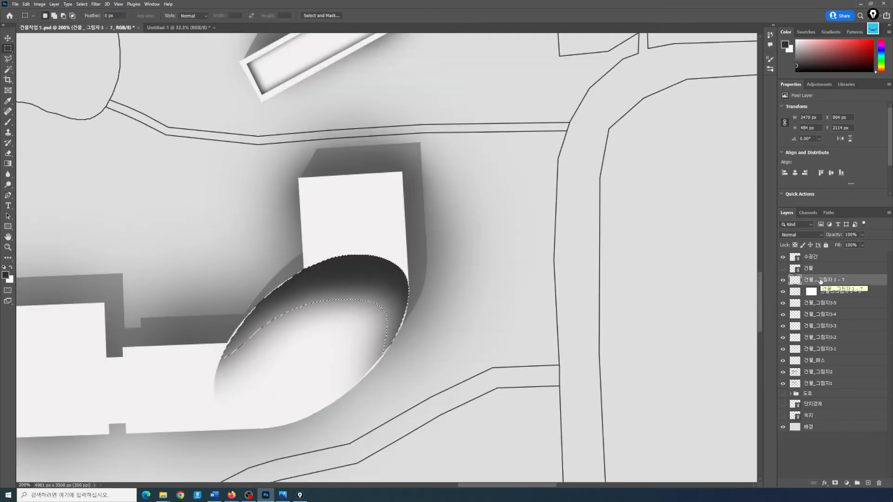
left_click(862, 236)
left_click_drag(862, 243, 852, 243)
key("ctrl+d")
key("ctrl+minus")
key("ctrl+plus")
key("ctrl+plus")
key("l")
left_click(256, 159)
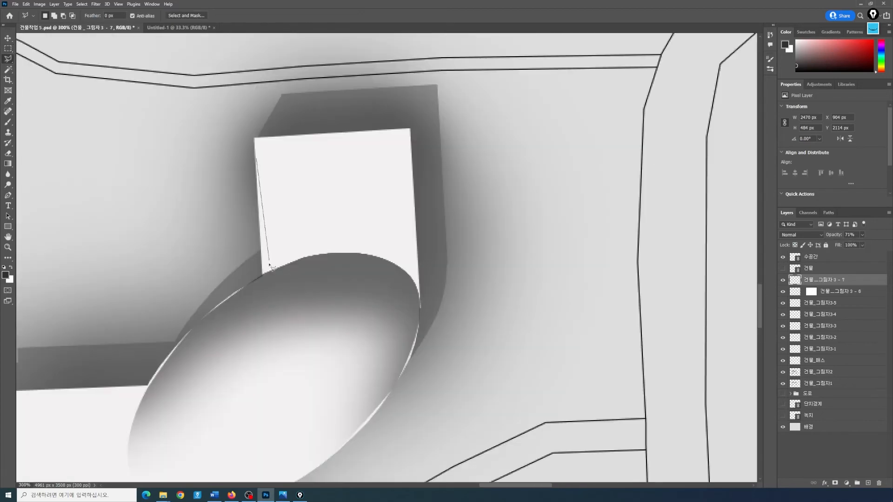
key("Escape")
Step: Trace the square block above the elliptical roof with the Pen tool, following the ellipse's curved upper edge
left_click(8, 195)
left_click(300, 177)
left_click(305, 273)
left_click(351, 254)
left_click(382, 252)
left_click_drag(429, 259, 439, 264)
left_click_drag(451, 274, 457, 280)
left_click(461, 295)
left_click(452, 129)
left_click(297, 138)
left_click(300, 178)
Step: Choose a grey foreground colour, brush soft shading on the square block along the ellipse's upper edge, and clear the selection
key("b")
left_click(5, 274)
left_click(575, 116)
mouse_move(360, 328)
left_mouse_down()
mouse_move(404, 332)
mouse_move(368, 328)
left_mouse_up()
left_click(8, 226)
left_click(5, 275)
left_click(575, 116)
left_click(8, 122)
key("m")
key("ctrl+d")
key("ctrl+minus")
key("ctrl+minus")
key("ctrl+minus")
key("ctrl+minus")
key("ctrl+minus")
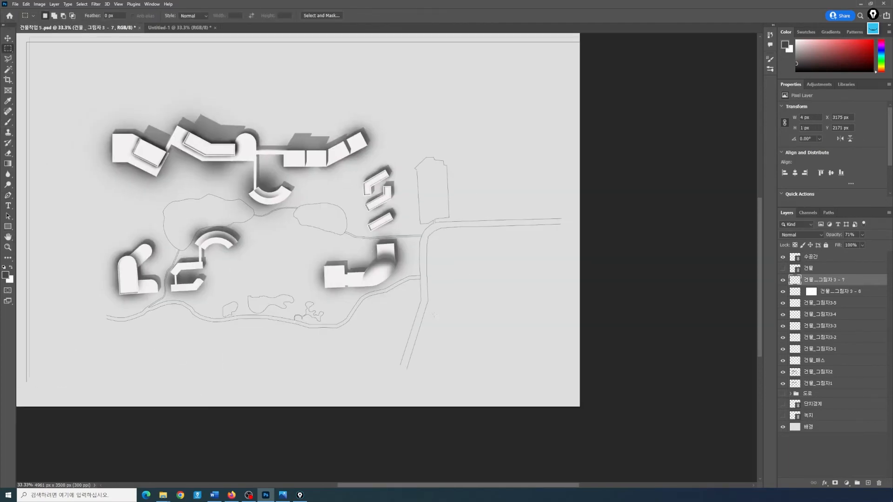
Step: Select the narrow connector between the southeast building's square west block and its long wing with the Polygonal Lasso
key("ctrl+plus")
key("ctrl+plus")
scroll(357, 325, "down", 1)
key("l")
key("ctrl+plus")
key("ctrl+plus")
left_click_drag(501, 486, 468, 485)
left_click(382, 291)
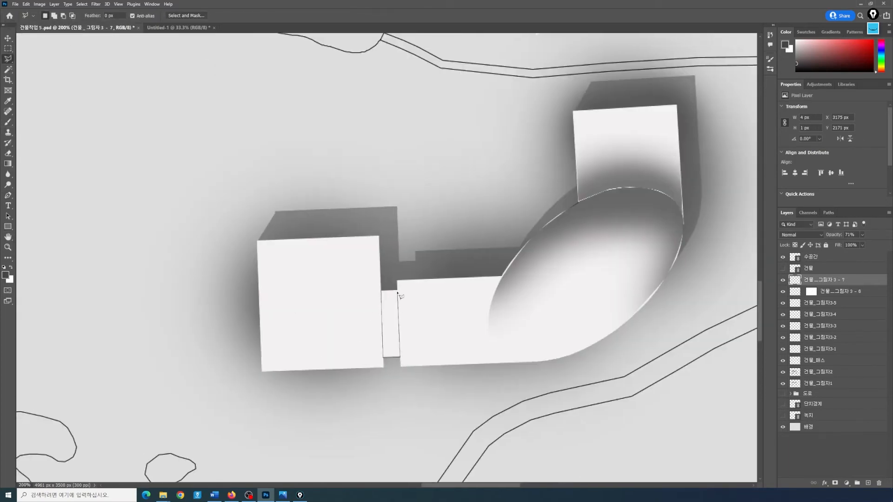
left_click(382, 291)
Step: Brush soft grey shading on the connector beside the square west block and clear the selection
key("b")
mouse_move(370, 346)
left_mouse_down()
mouse_move(370, 300)
mouse_move(372, 344)
left_mouse_up()
key("m")
key("ctrl+d")
mouse_move(450, 485)
left_mouse_down()
mouse_move(368, 482)
mouse_move(461, 475)
left_mouse_up()
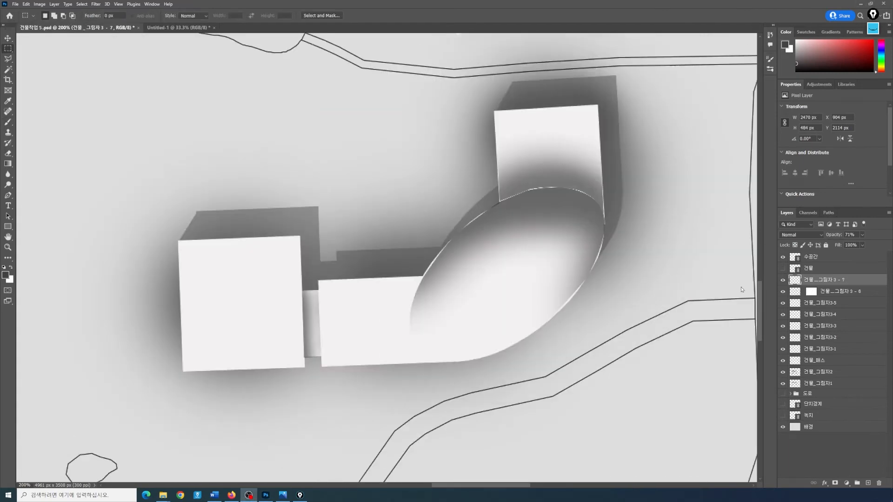
Step: Add a new layer above 건물_그림자 3 - 7 and name it 건물_오버브리지그림자
key("ctrl+minus")
key("ctrl+minus")
key("ctrl+minus")
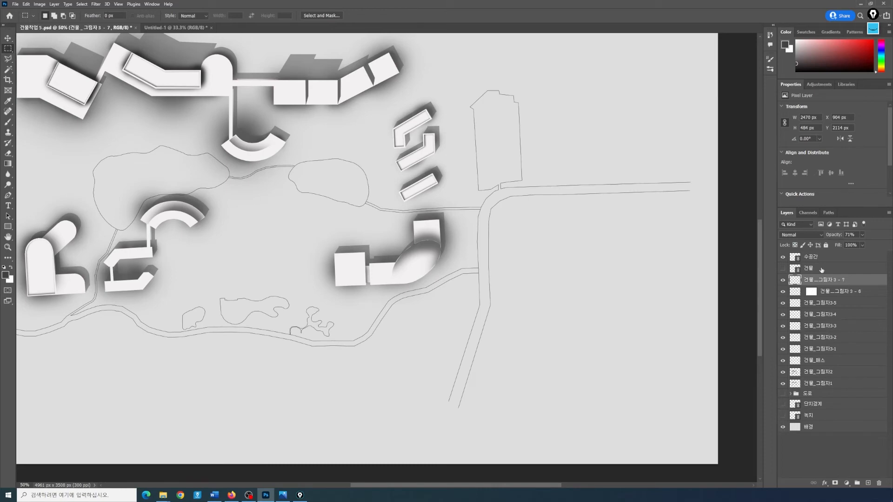
key("ctrl+plus")
key("ctrl+plus")
left_click_drag(260, 117, 395, 361)
left_click_drag(325, 233, 420, 267)
left_click(869, 484)
double_click(812, 280)
type("건물_오버브리지그림자")
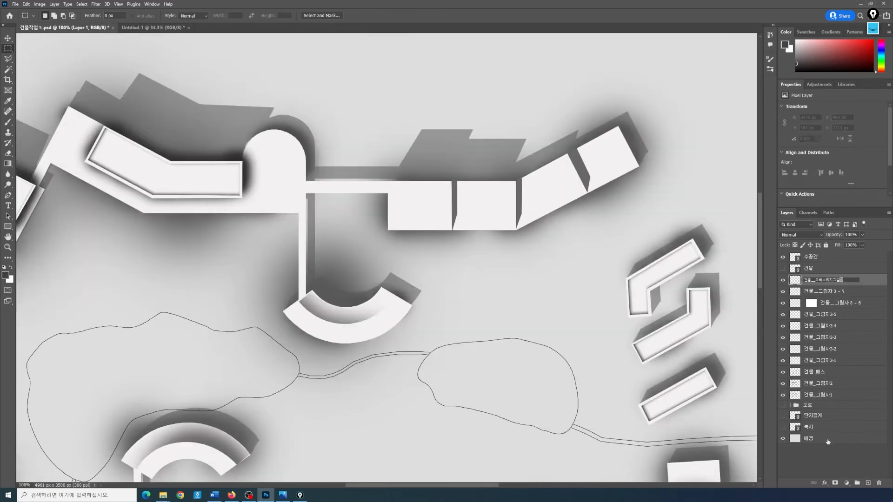
key("Return")
Step: Select the horizontal bridge east of the domed roof, brush soft grey shading on its end, and clear the selection
left_click_drag(306, 181, 387, 193)
key("b")
left_click(46, 16)
left_click_drag(61, 41, 62, 42)
left_click(305, 187)
key("ctrl+d")
Step: Select the narrow vertical bridge above the northern arc building with the Polygonal Lasso and brush soft shading along its ends
key("m")
scroll(344, 191, "down", 2)
left_click_drag(299, 164, 305, 239)
key("ctrl+d")
key("l")
left_click(299, 163)
left_click(299, 251)
left_click(306, 244)
double_click(306, 164)
key("b")
left_click(307, 254)
Step: Select the short connector below the lower arc building with the Polygonal Lasso and brush soft shading on it
key("m")
scroll(363, 298, "down", 3)
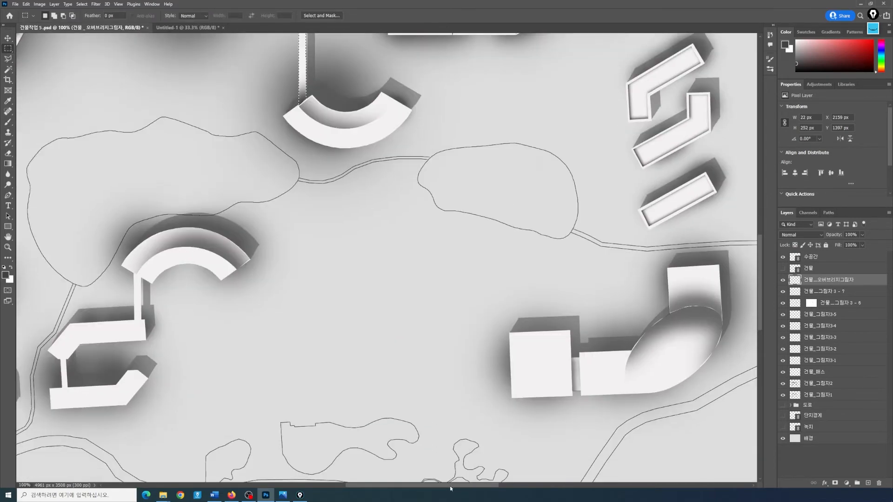
left_click_drag(450, 486, 407, 487)
key("l")
left_click(344, 321)
key("b")
left_click(348, 331)
key("ctrl+d")
key("m")
scroll(489, 301, "up", 2)
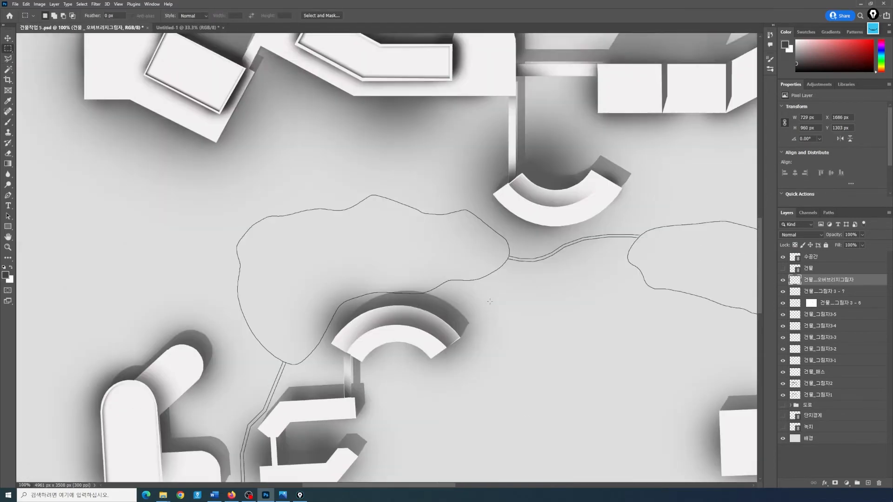
Step: Undo the last shading on the lower arc building's connector and brush it again
scroll(490, 302, "down", 1)
key("ctrl+z")
key("ctrl+z")
key("b")
left_click(350, 316)
key("m")
Step: Trace the semicircular dome roof of the northern building as a closed path with the Pen tool
key("ctrl+minus")
left_click_drag(433, 486, 453, 487)
scroll(398, 346, "up", 4)
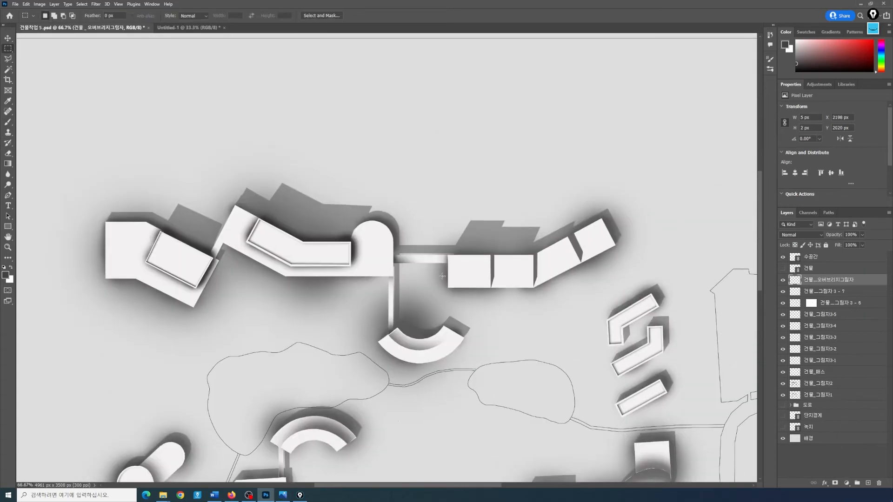
key("ctrl+plus")
key("ctrl+plus")
right_click(8, 59)
left_click(8, 195)
left_click(281, 207)
left_click_drag(344, 147, 408, 145)
left_click(406, 205)
left_click(281, 209)
Step: Add a new layer above the bridge shading and name it 건물 _ 돔형케노피그림자
left_click(8, 39)
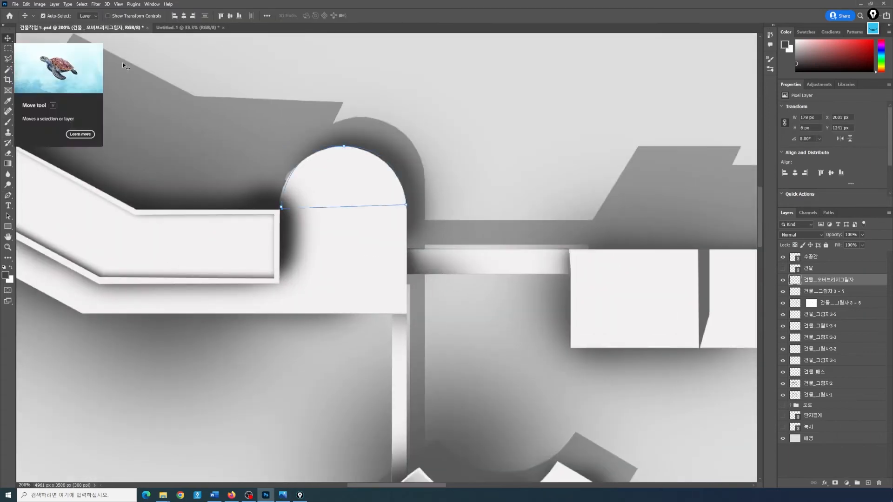
left_click(868, 484)
double_click(815, 281)
type("건물 _ 돔형케노피그림자")
key("Return")
Step: Convert the traced semicircular dome path into a selection
left_click(8, 49)
right_click(316, 152)
left_click(8, 195)
right_click(326, 170)
left_click(349, 198)
key("Return")
Step: Pick a dark foreground colour, brush soft shading along the dome's curved edge, and clear the selection
key("b")
left_click_drag(434, 161, 396, 233)
left_click(5, 275)
left_click(418, 185)
key("Return")
left_click_drag(419, 163, 439, 153)
key("ctrl+d")
Step: Set the opacity of the dome canopy shading layer to 72%
left_click(862, 235)
left_click_drag(862, 244, 851, 244)
key("m")
key("ctrl+minus")
key("ctrl+minus")
key("ctrl+minus")
key("ctrl+minus")
key("ctrl+minus")
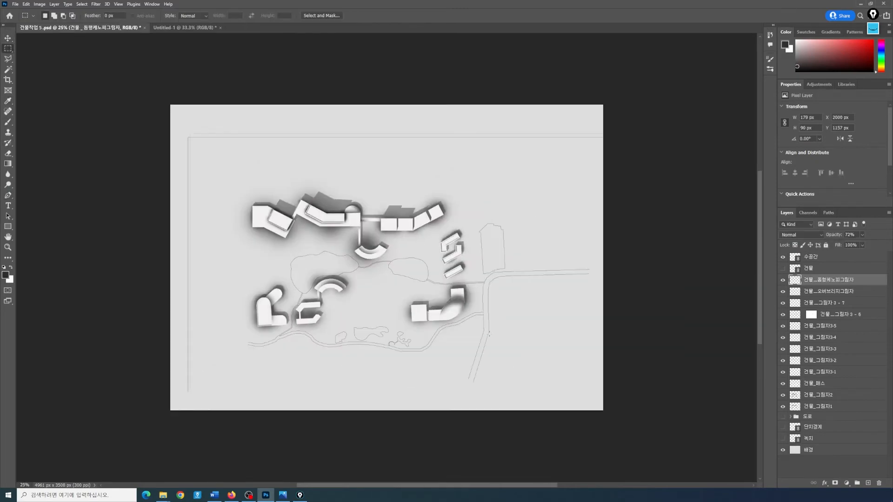
key("ctrl+plus")
key("ctrl+plus")
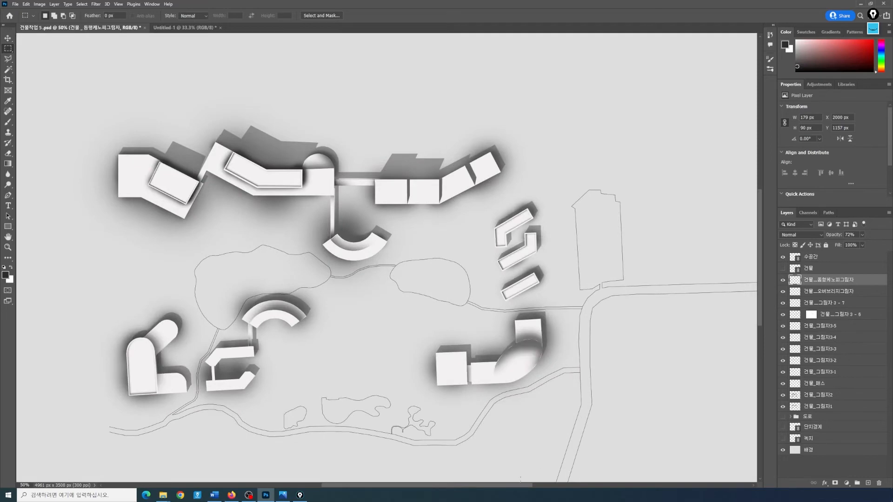
Step: Add a new layer above 건물_그림자 3 - 7 and name it 건물 _ 건물그림자 3 - 8
left_click(829, 292)
left_click(824, 304)
key("ctrl+plus")
key("ctrl+plus")
key("l")
left_click(868, 483)
double_click(814, 303)
type("건물 _ 건물그림자 3 - 8")
key("Return")
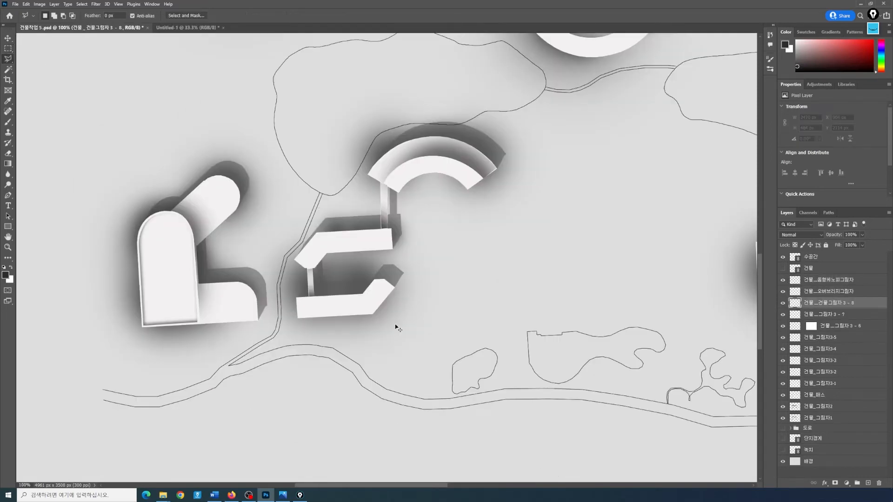
Step: Outline an inset area on the lower bent building's roof with the Polygonal Lasso and fill it with the foreground colour
key("ctrl+plus")
key("ctrl+plus")
left_click(119, 336)
left_click(122, 389)
left_click(344, 382)
left_click(405, 304)
left_click(379, 281)
left_click(351, 283)
key("alt+Delete")
Step: Outline an inset area on the upper bent building's roof with the Polygonal Lasso and fill it with the foreground colour
left_click(144, 241)
left_click(169, 241)
left_click(206, 194)
left_click(400, 184)
key("alt+Delete")
Step: Load the 3 - 8 layer's fills as a selection, make an inverted layer mask from it, and blur the fills into soft inner edge shading
left_click(797, 303, "ctrl")
left_click(835, 483)
key("ctrl+i")
left_click(96, 4)
left_click(201, 120)
left_click(616, 146)
left_click(803, 303)
left_click_drag(281, 292, 284, 289)
key("m")
key("ctrl+minus")
key("ctrl+minus")
scroll(284, 289, "up", 2)
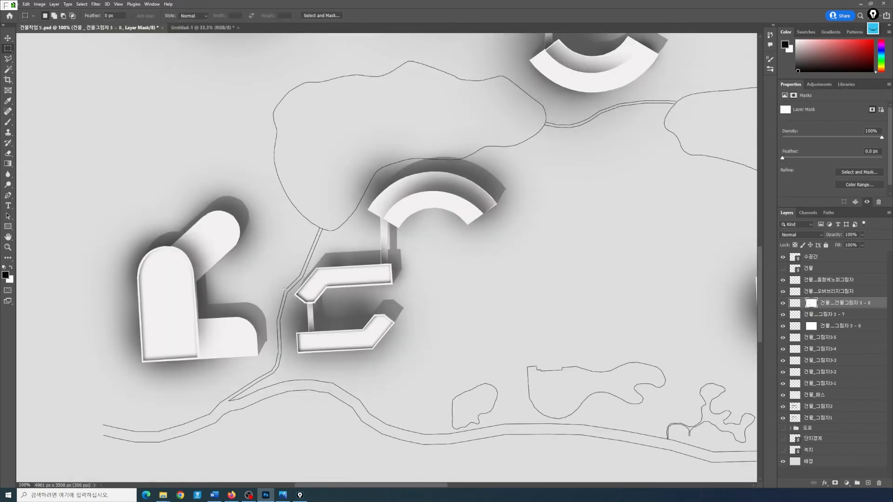
key("ctrl+minus")
key("ctrl+minus")
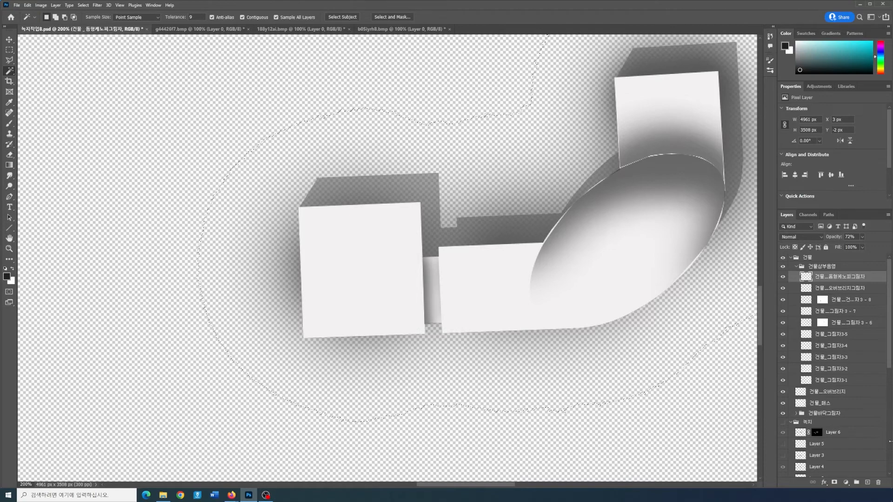
Step: Add a new layer above 건물_돔형케노피그림자 in the 건물상부음영 group
left_click(869, 483)
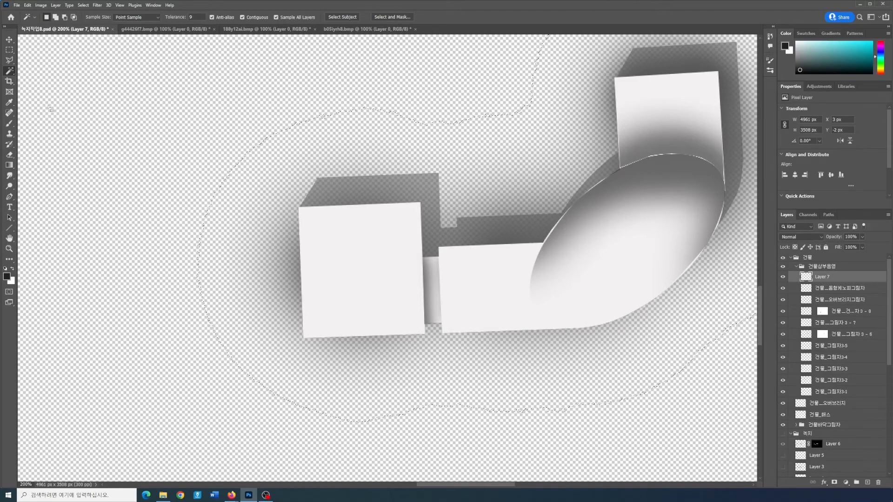
left_click(8, 60)
left_click(300, 208)
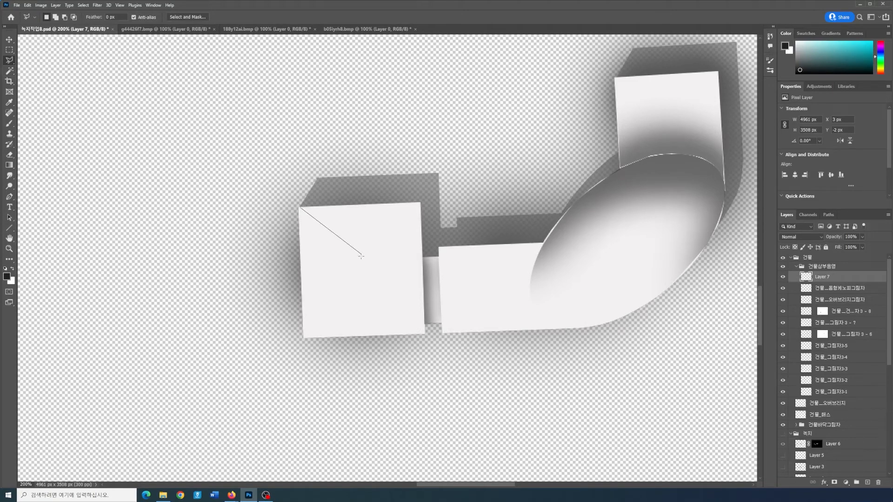
left_click(364, 264)
double_click(416, 204)
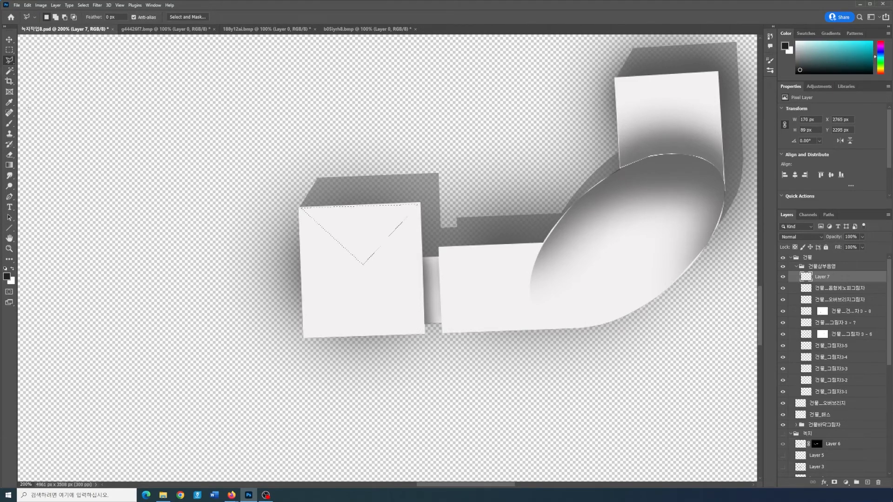
left_click(7, 50)
key("ctrl+d")
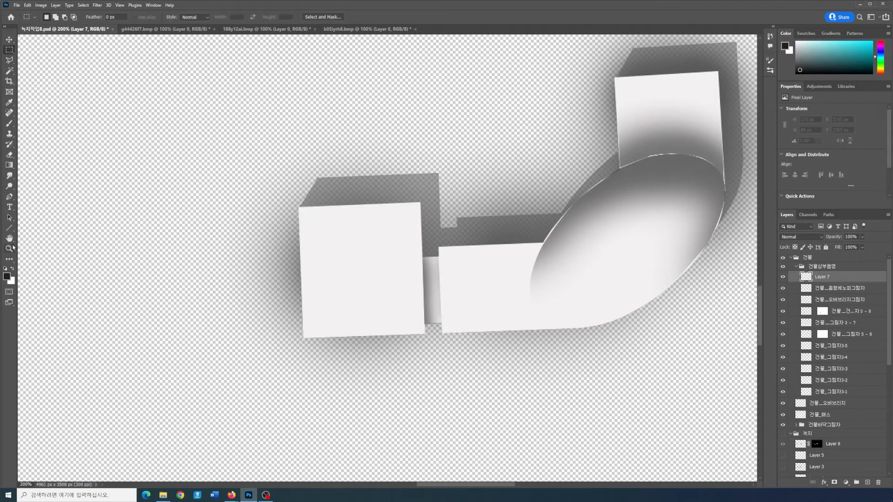
Step: Draw two crossing diagonal lines between the corners of the southeast building's square west block with the Line tool
left_click(9, 228)
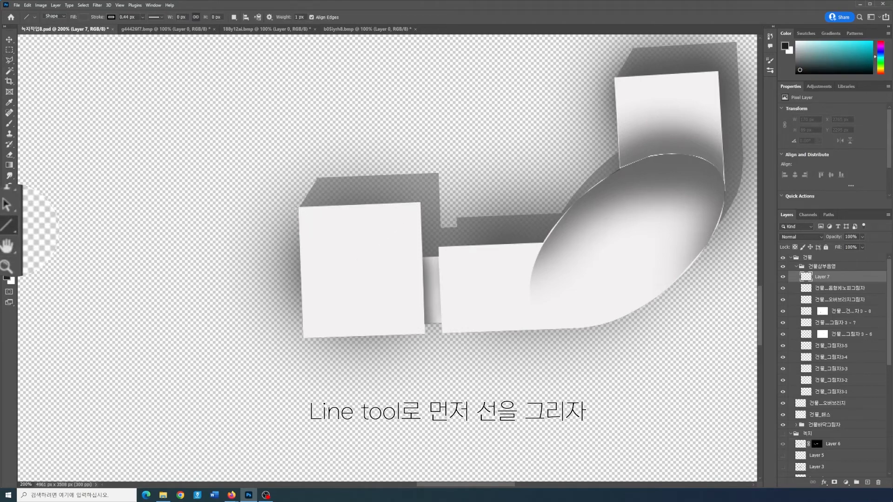
left_click_drag(297, 206, 428, 338)
left_click_drag(422, 201, 302, 343)
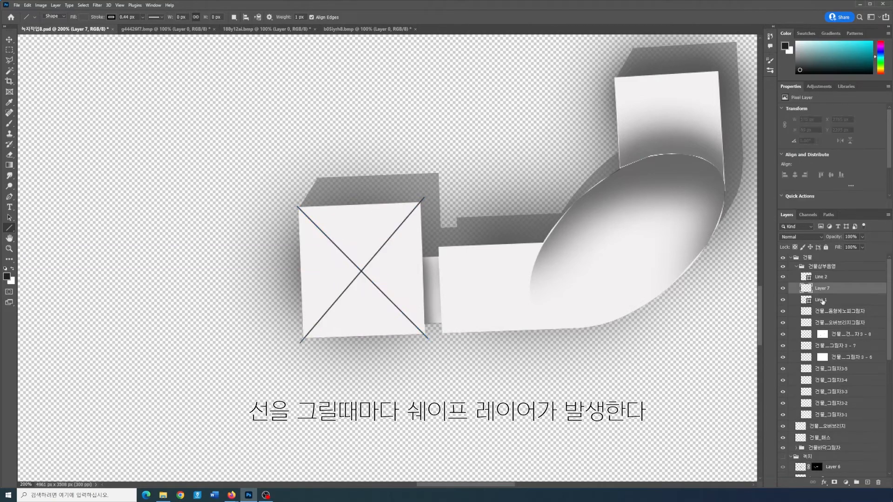
Step: On Layer 7, select the square roof's upper triangle with the Magic Wand and fill it with the foreground colour
left_click(824, 289)
key("w")
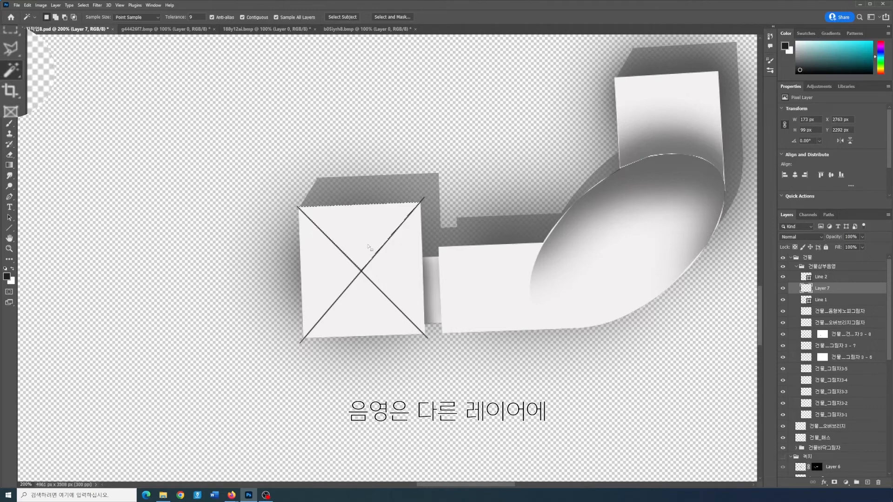
left_click(327, 212)
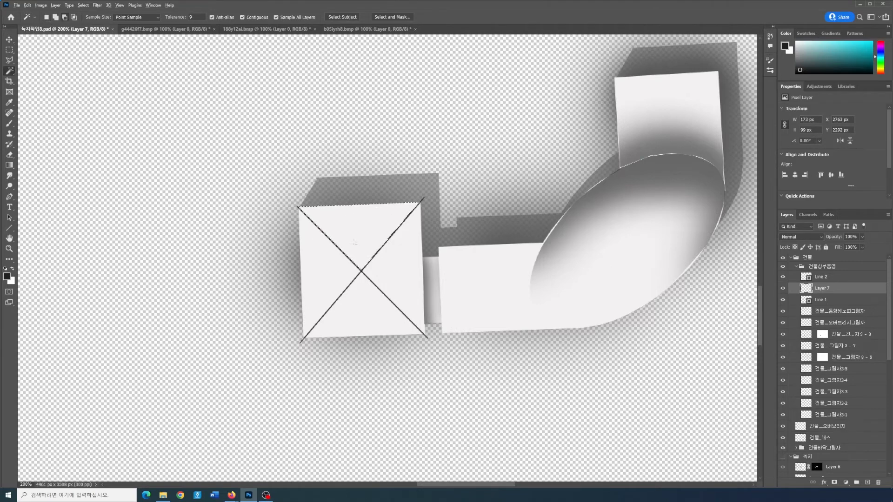
key("alt+BackSpace")
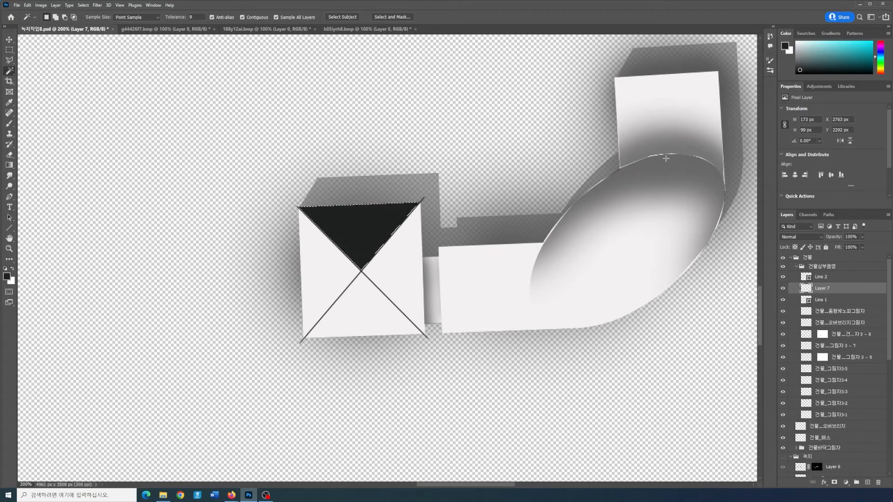
left_click(41, 5)
mouse_move(53, 16)
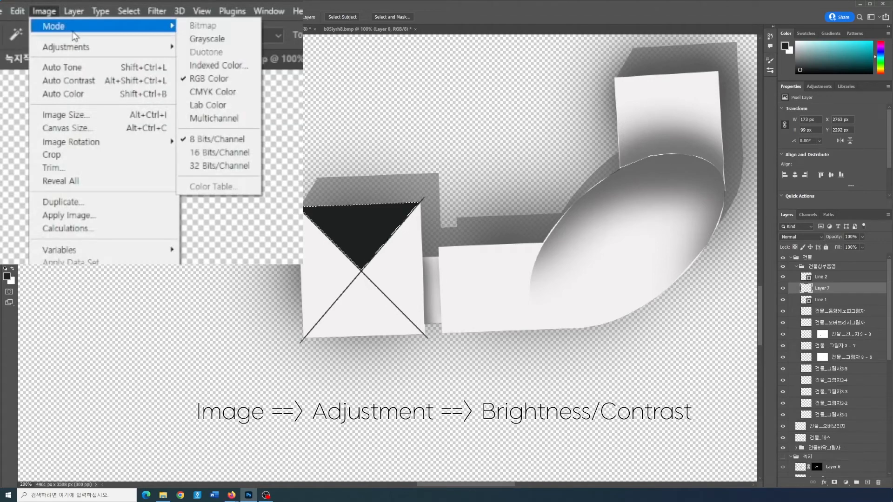
mouse_move(80, 23)
left_click(116, 22)
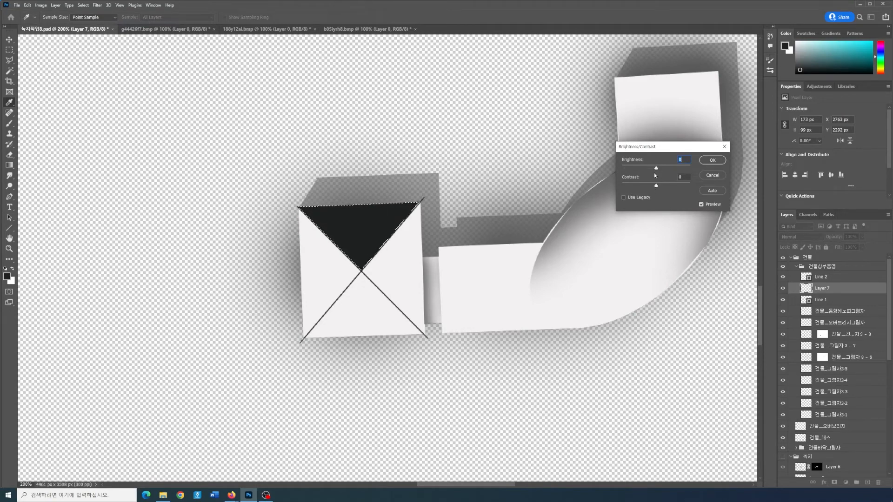
left_click_drag(656, 168, 696, 170)
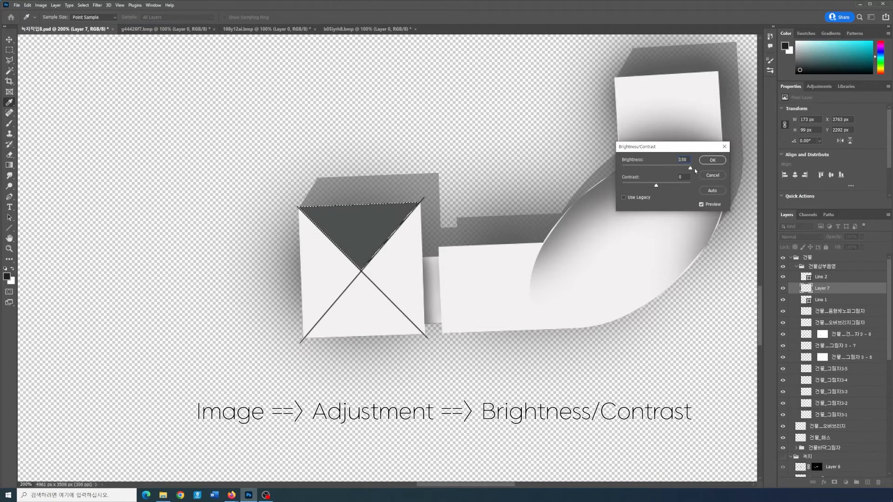
left_click(724, 147)
key("w")
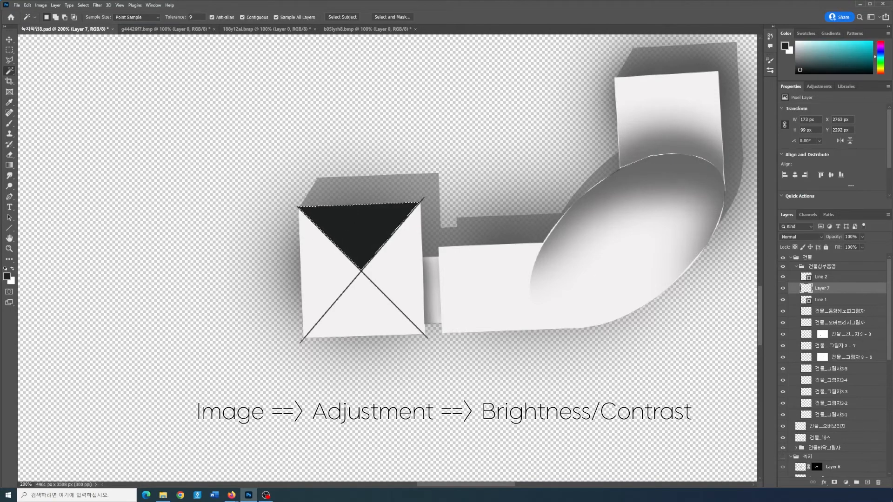
Step: Sample the dark grey at the elliptical roof's upper edge and refill the square roof's upper triangle with it
left_click(9, 104)
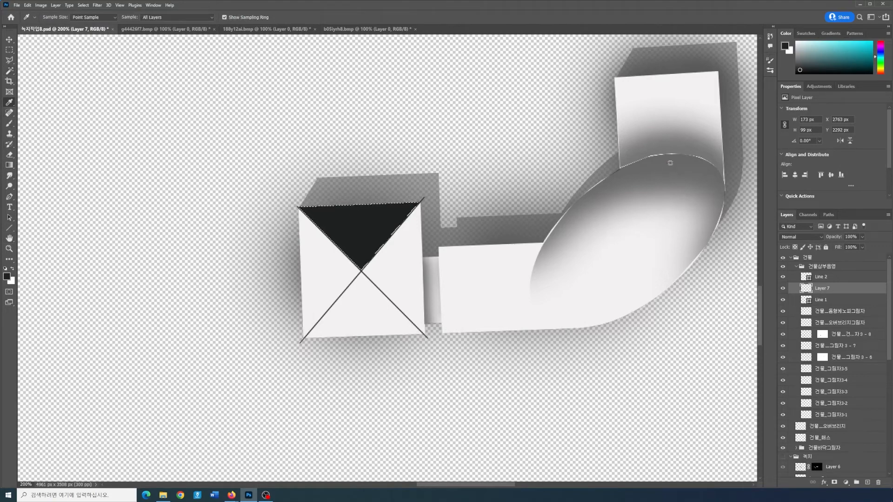
left_click(670, 162)
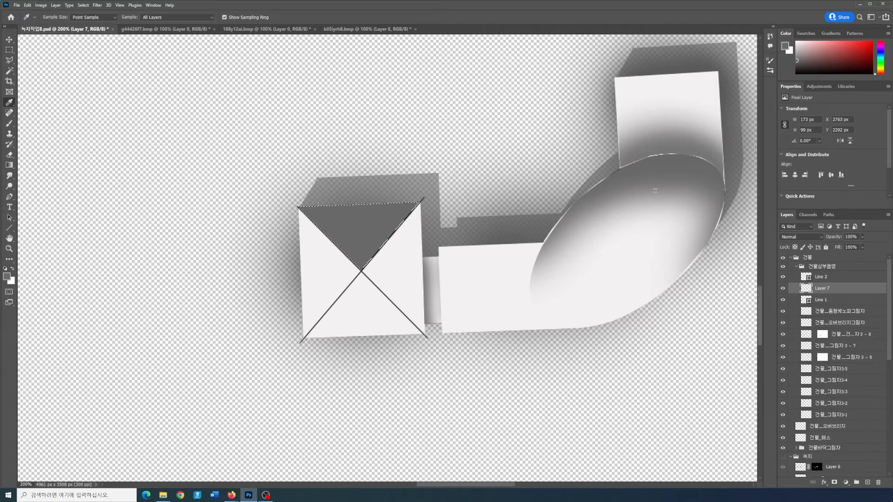
Step: Raise the upper triangle's brightness to 41 with Brightness/Contrast and clear the selection
left_click(41, 5)
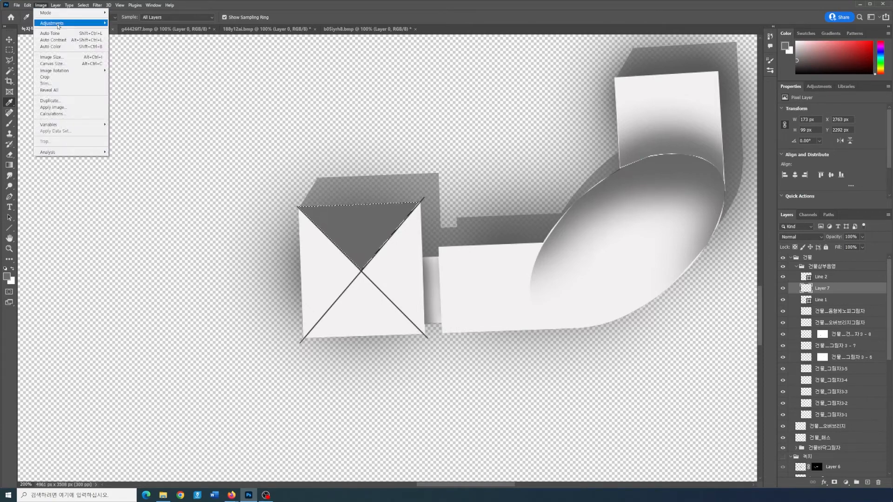
mouse_move(52, 23)
left_click(128, 22)
left_click_drag(659, 171, 667, 172)
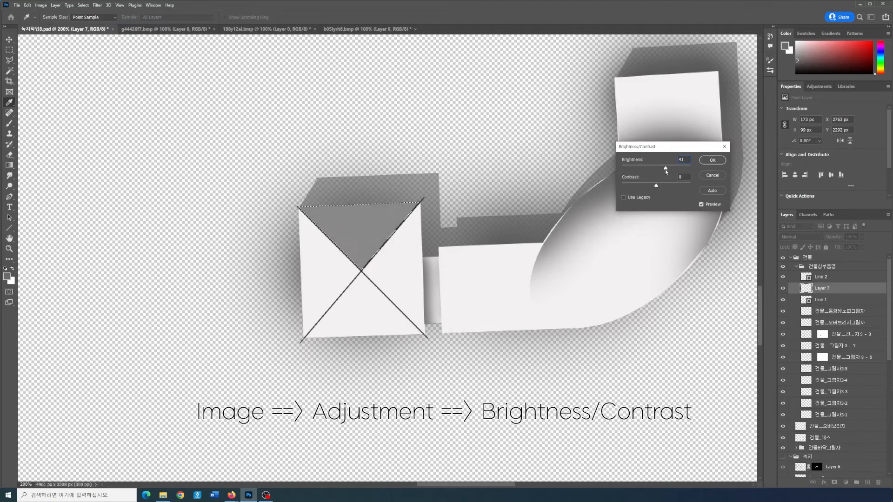
left_click(712, 160)
left_click(11, 51)
left_click(160, 131)
Step: Fill the square roof's east triangle with the sampled grey using a Magic Wand selection and raise its brightness to 69
left_click(9, 70)
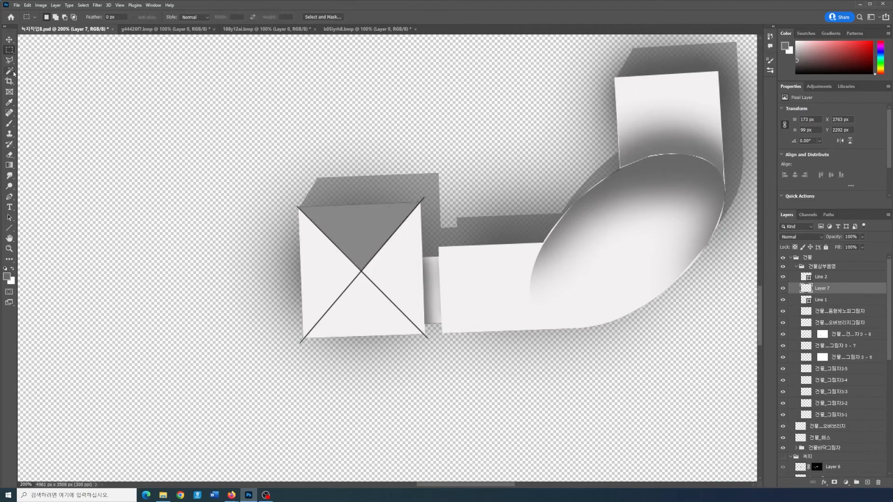
left_click(396, 273)
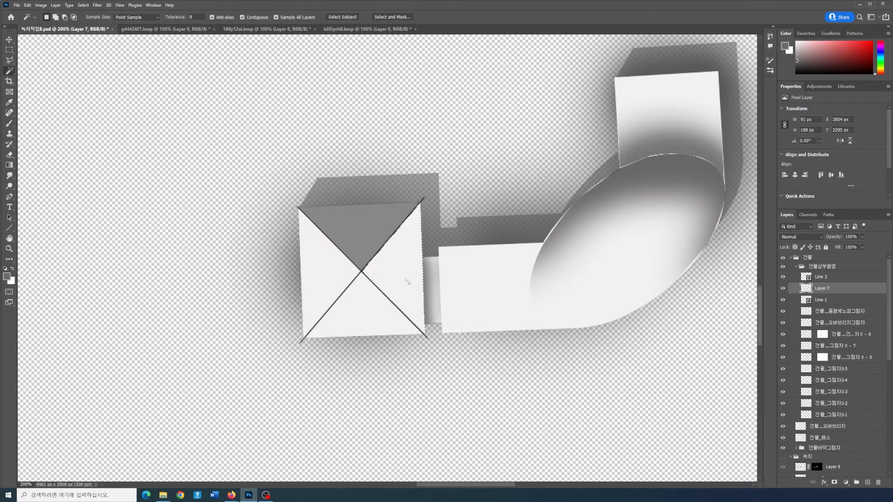
key("alt+BackSpace")
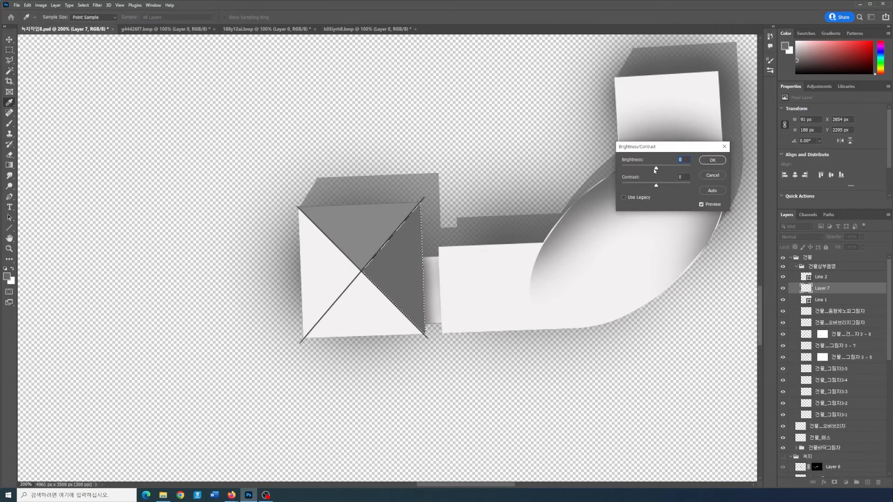
left_click_drag(670, 175, 671, 174)
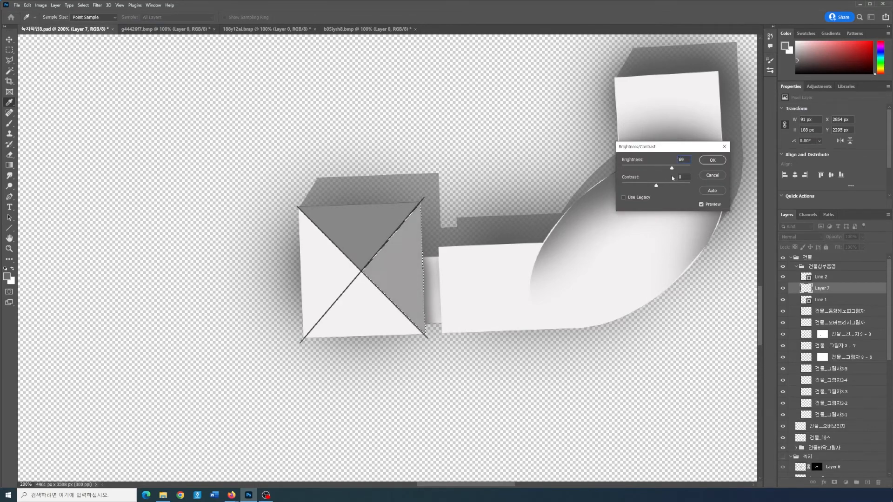
left_click(709, 162)
Step: Select the square roof's lower triangle with the Magic Wand and fill it with the white background colour
key("w")
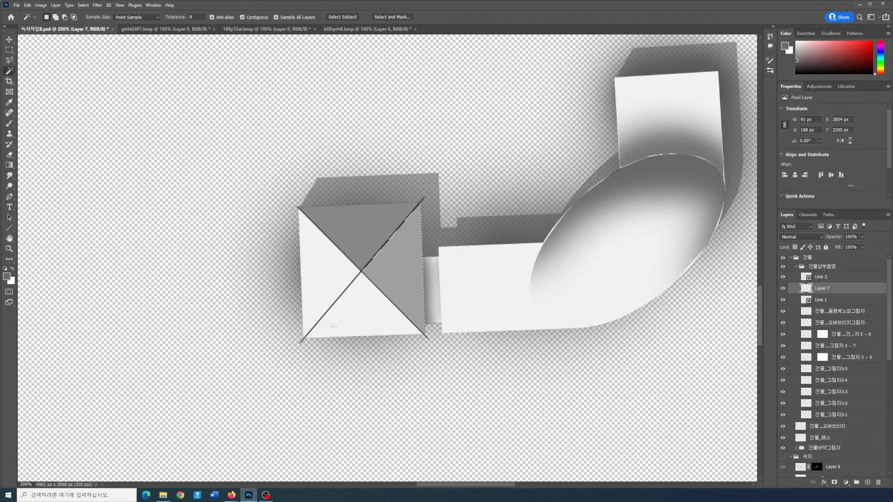
left_click(365, 313)
key("ctrl+Delete")
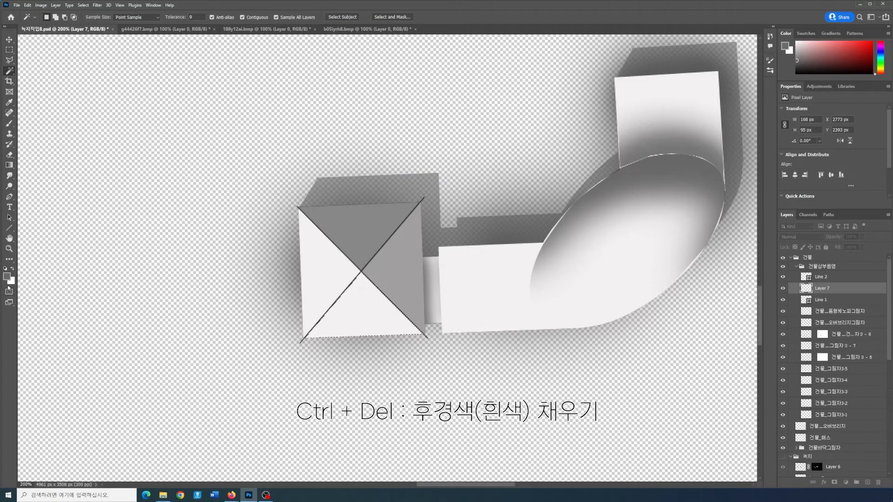
key("ctrl+Delete")
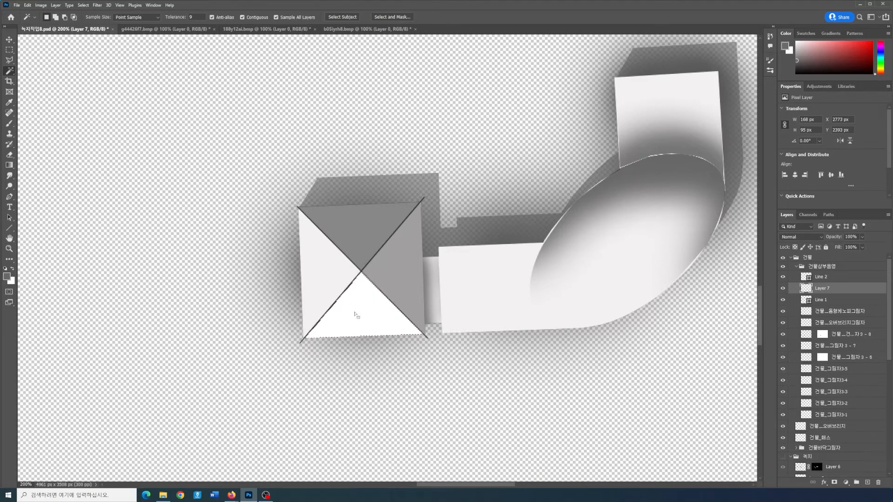
Step: Clear the selection and delete the Line 1 and Line 2 diagonal layers from the square roof
key("ctrl+d")
key("m")
left_click(843, 300)
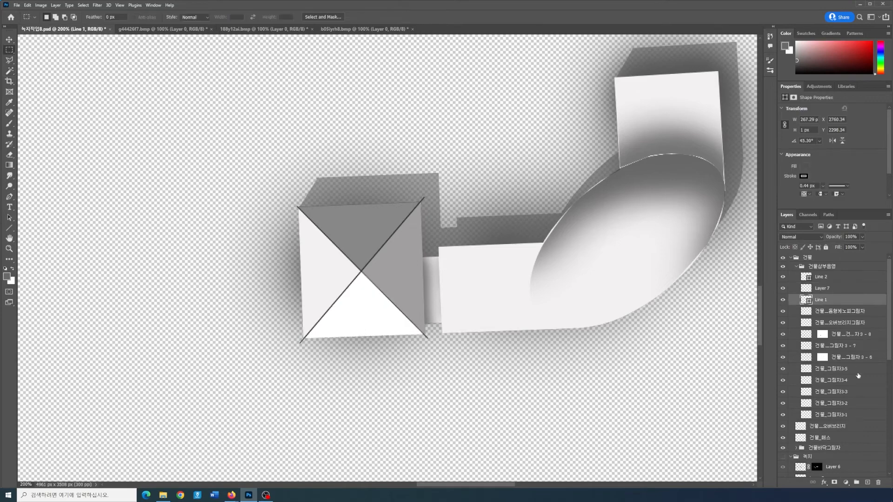
left_click(878, 483)
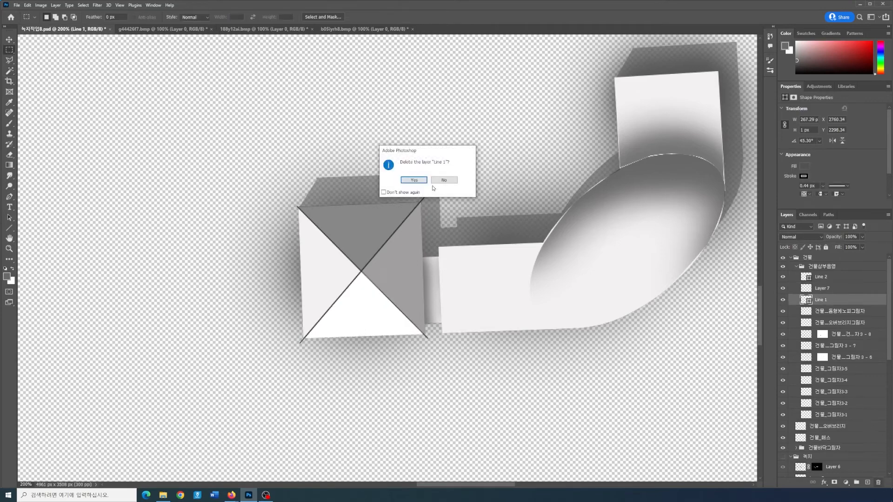
key("Return")
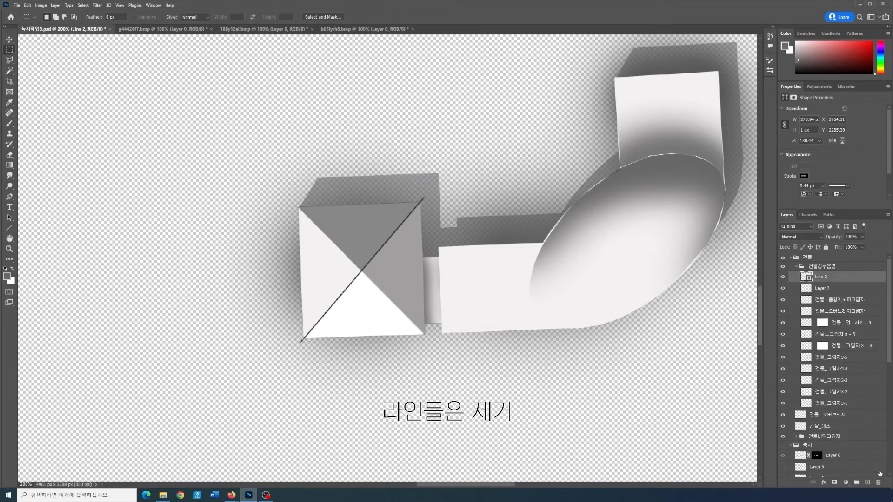
key("Delete")
key("ctrl+minus")
key("ctrl+minus")
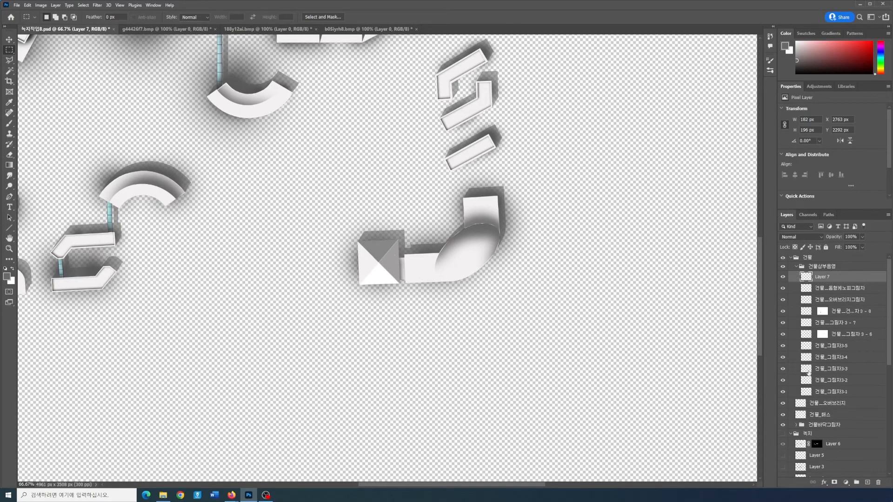
Step: Select the square roof's upper triangle with the Magic Wand and raise its brightness to 17 with Brightness/Contrast
key("ctrl+plus")
key("ctrl+plus")
left_click(9, 71)
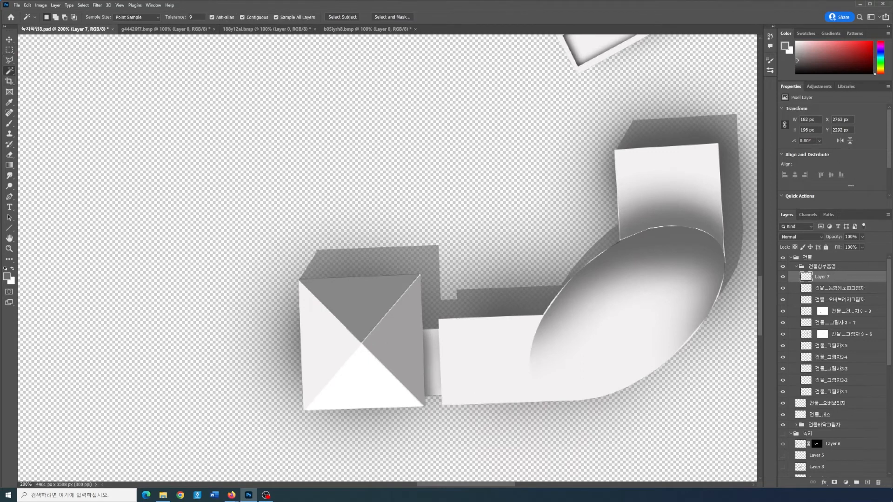
left_click(340, 286)
left_click(41, 5)
left_click(132, 24)
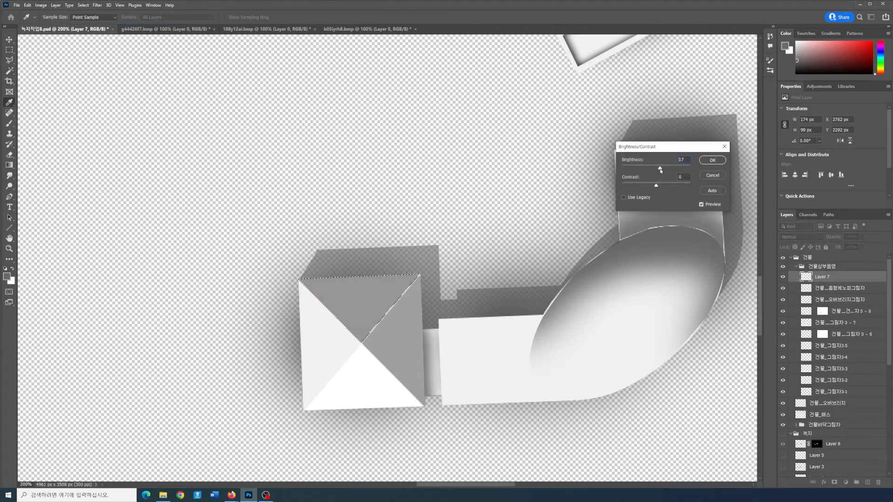
left_click(712, 160)
Step: Set the Magic Wand tolerance to 3 and select only the square roof's east triangle
left_click(397, 337, "shift")
left_click(397, 340)
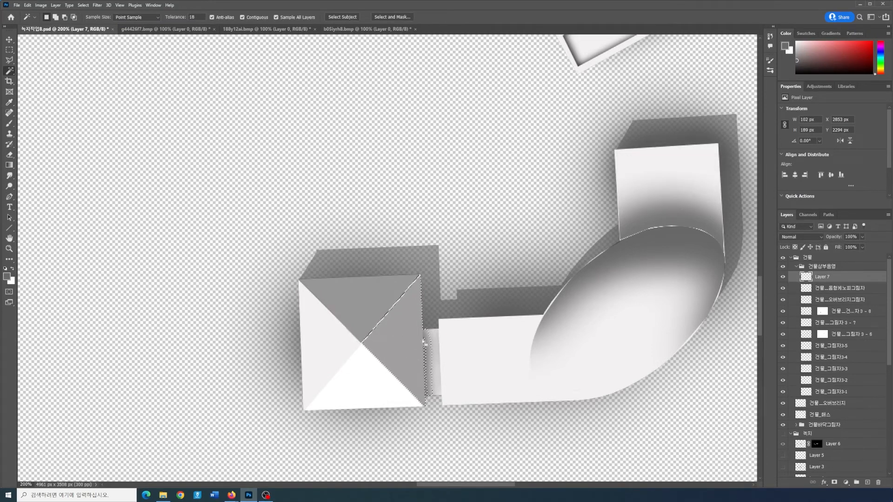
left_click(206, 42)
left_click(199, 17)
key("BackSpace")
key("BackSpace")
type("3")
left_click(398, 347)
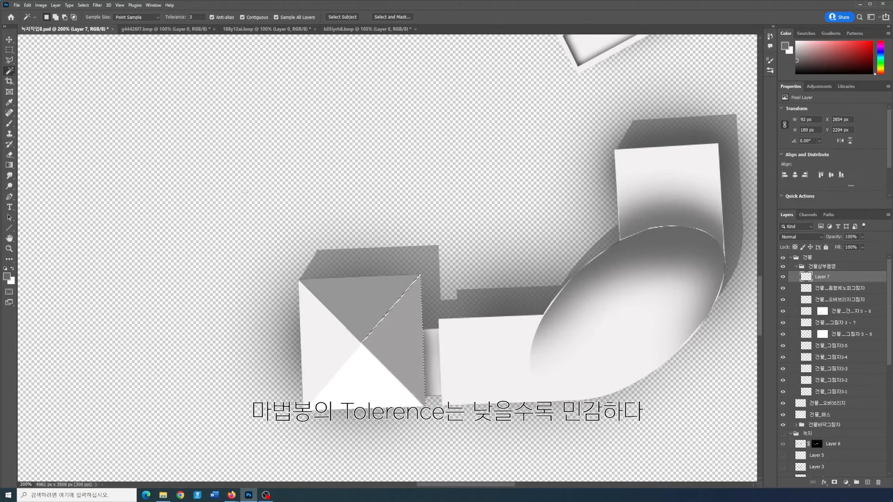
Step: Raise the east triangle's brightness to 9 with Brightness/Contrast and clear the selection
left_click(41, 5)
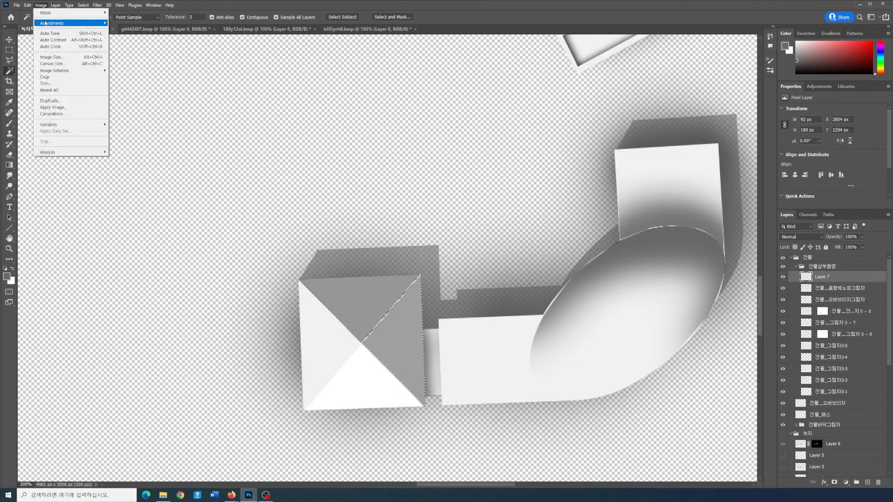
mouse_move(93, 23)
left_click(131, 23)
left_click_drag(656, 169, 659, 170)
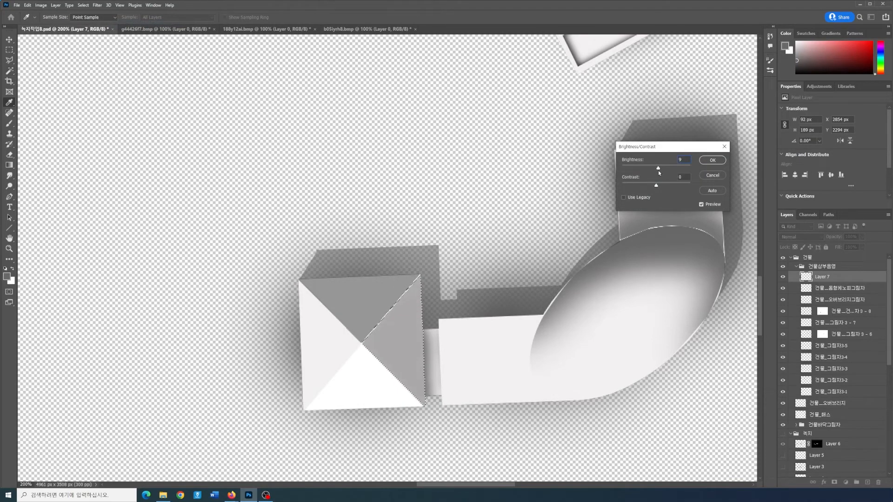
key("Return")
key("m")
left_click(465, 278)
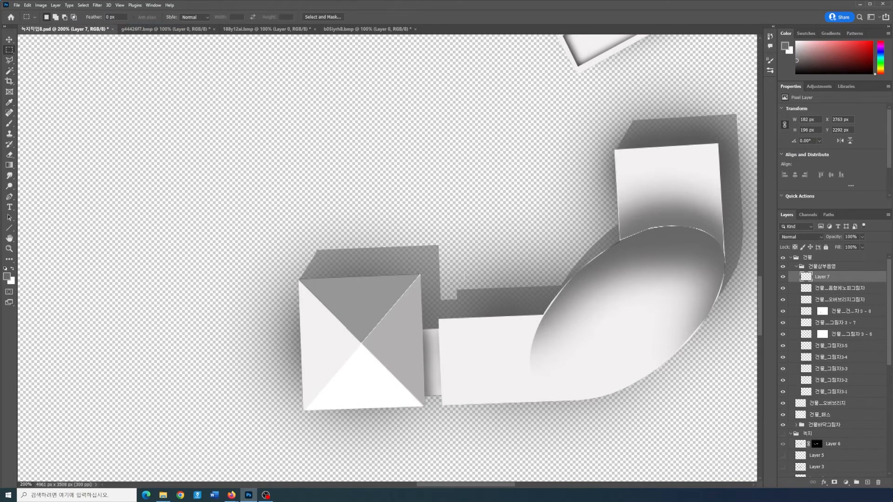
scroll(467, 279, "down", 2)
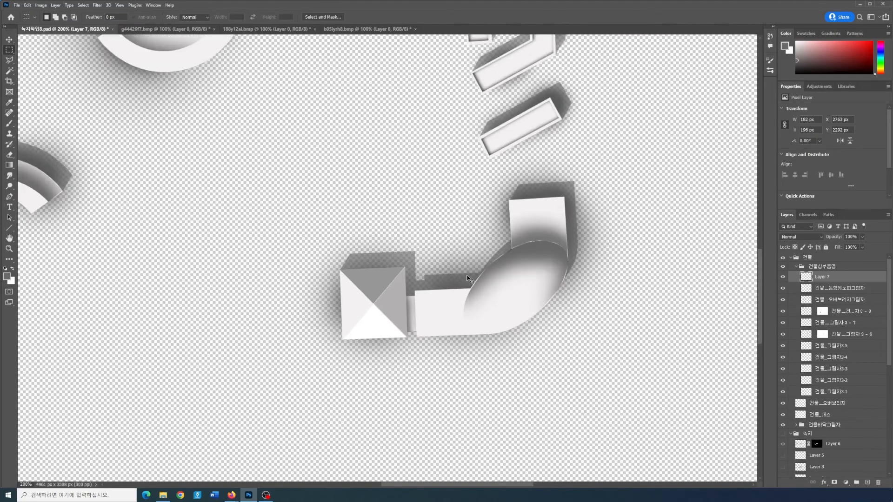
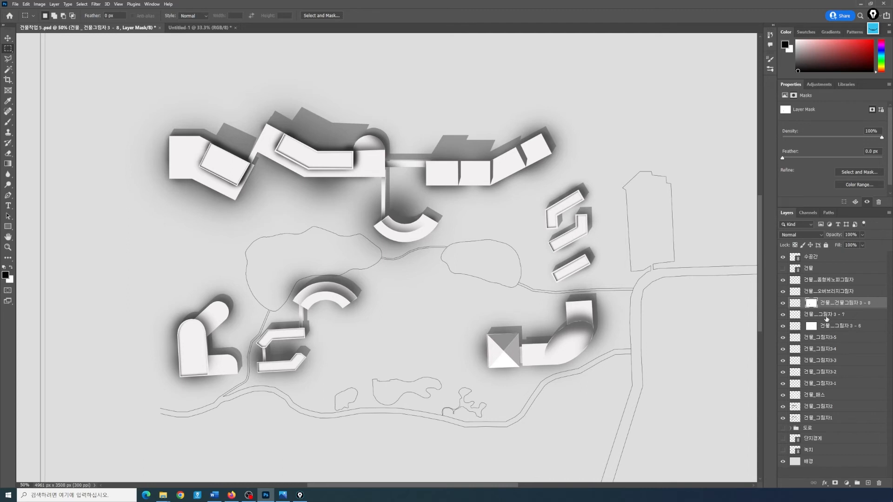
Step: Group the layers from the canopy shadow layer directly below 건물 down through 건물_그림자3-1 and name the group 건물그림자
left_click(823, 282)
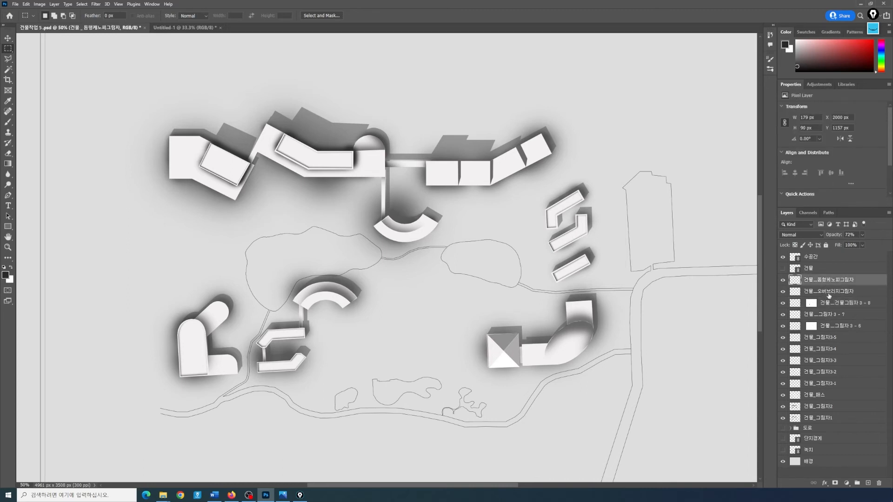
left_click(829, 294)
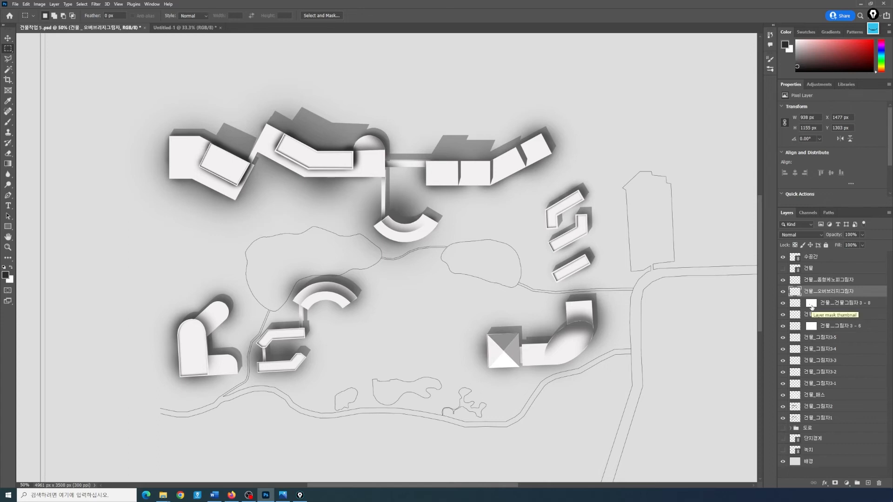
left_click(829, 385, "shift")
left_click(821, 280)
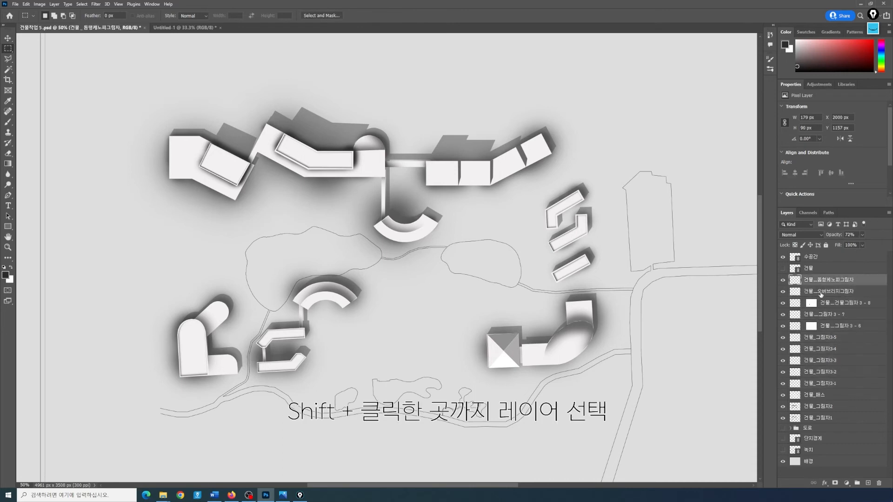
left_click(830, 386, "shift")
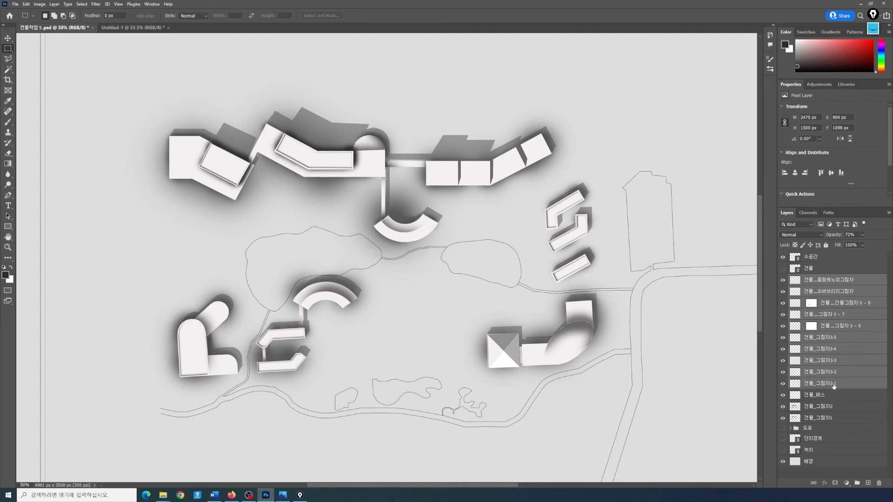
right_click(834, 386)
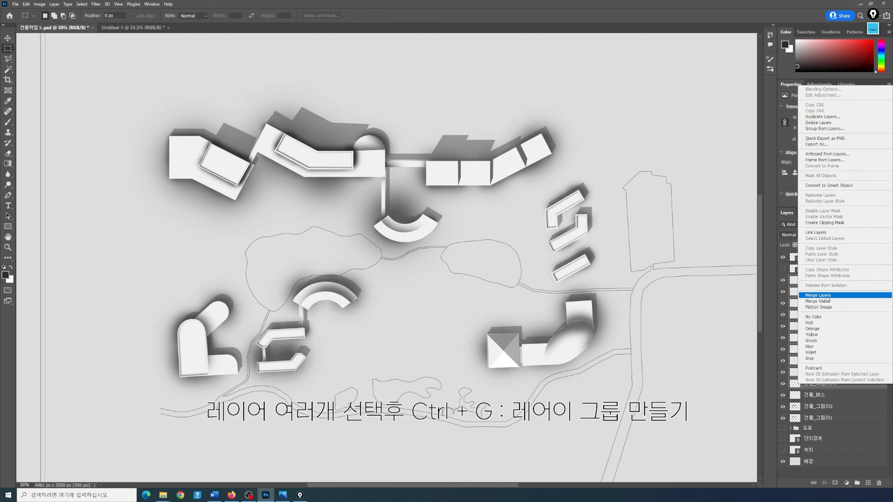
left_click(826, 132)
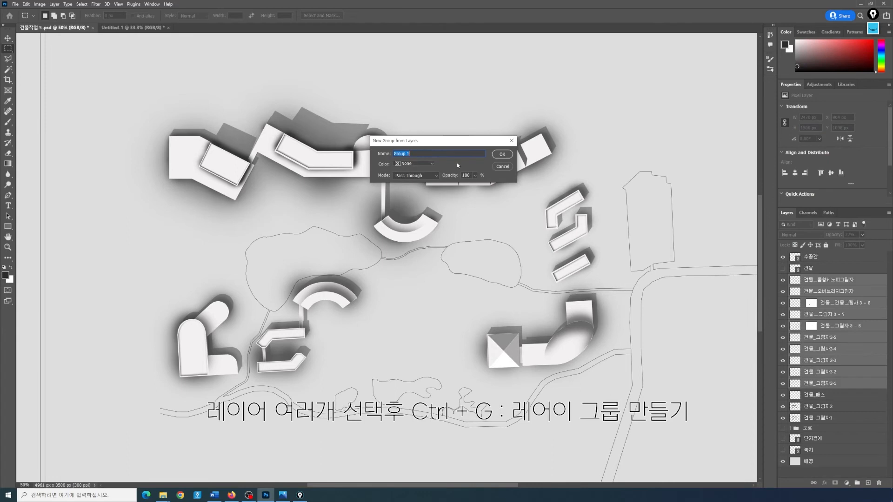
type("r")
key("BackSpace")
key("BackSpace")
key("BackSpace")
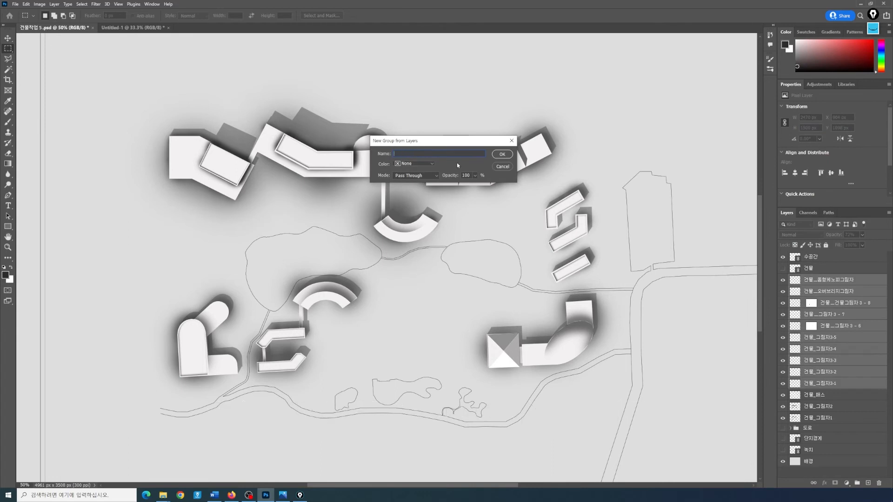
type("건물그림자")
key("Return")
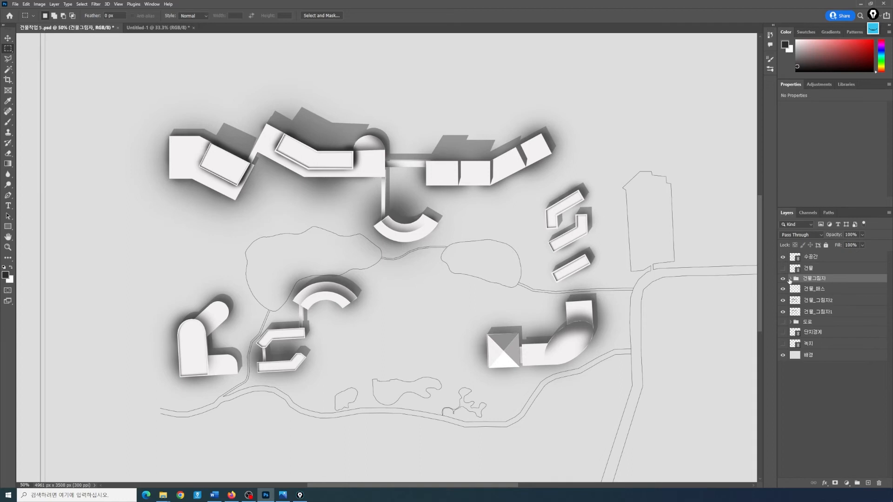
Step: Check the contents of the 건물그림자 group and rename it 건물상부음영
left_click(790, 279)
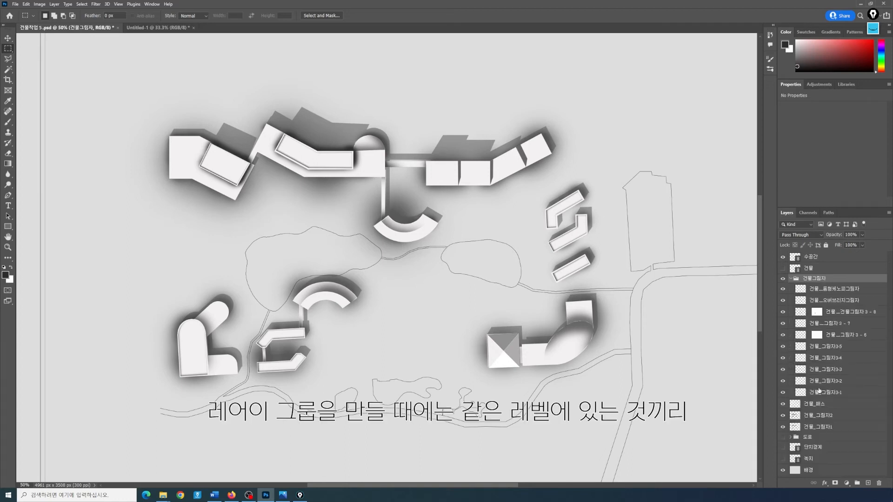
left_click(790, 278)
double_click(813, 279)
key("Left")
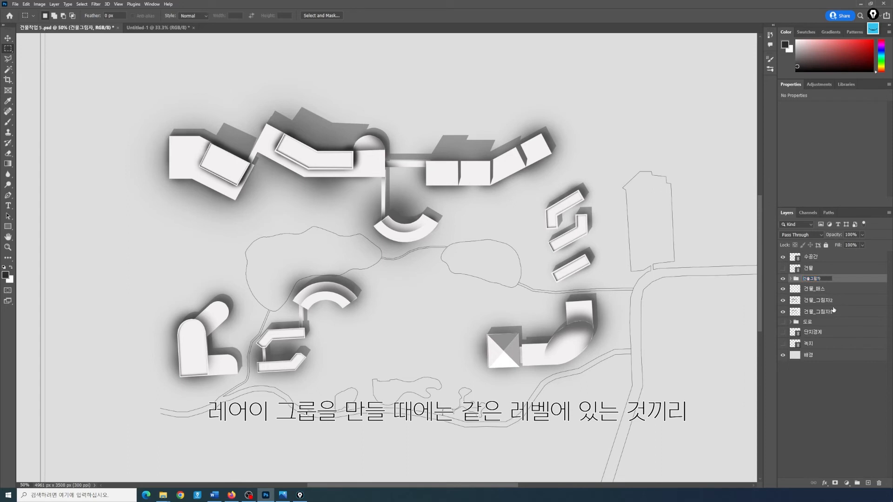
type("상부")
type("음여")
key("Delete")
key("Delete")
key("Delete")
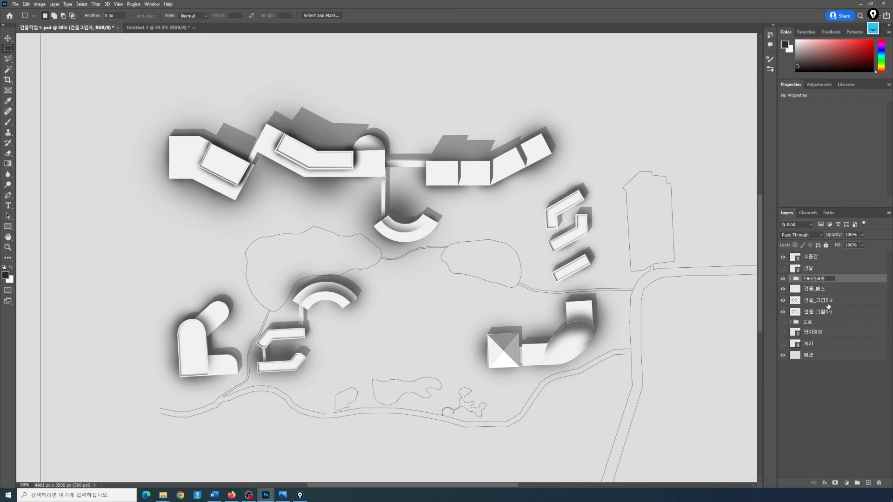
Step: Group the layers 건물_그림자2 and 건물_그림자1 under the name 건물바닥그림자
left_click(832, 302)
left_click(832, 315, "shift")
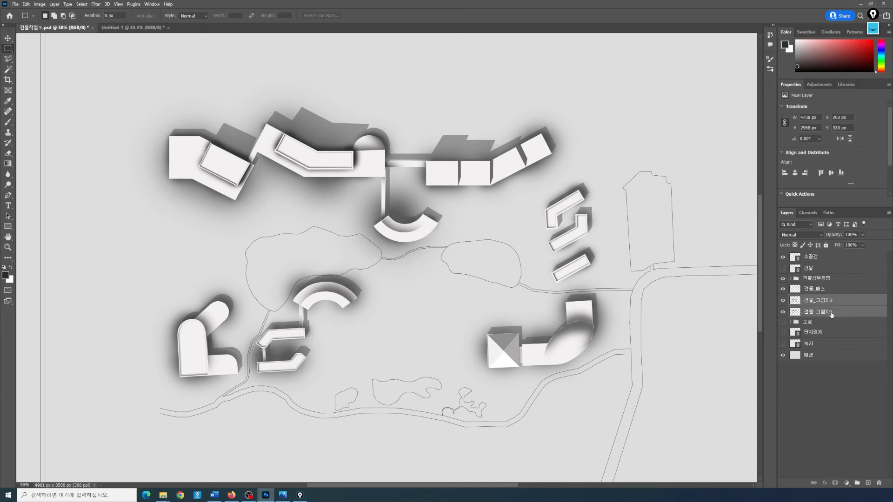
right_click(832, 315)
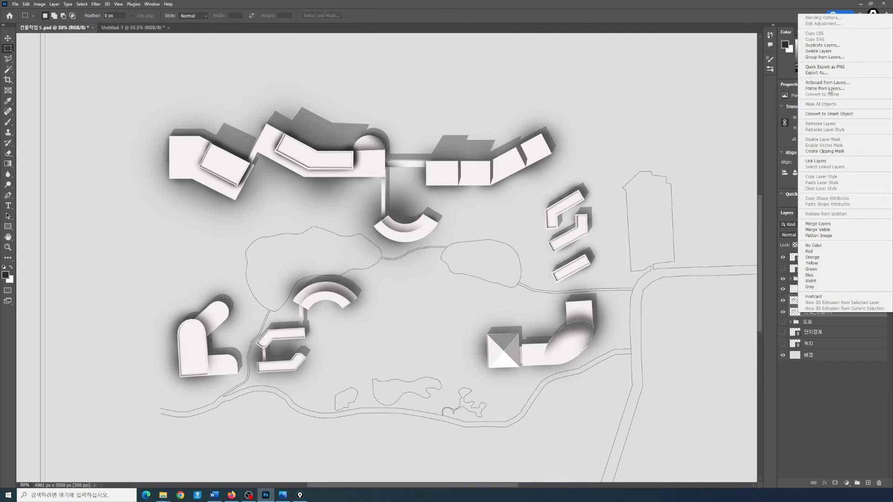
left_click(825, 57)
type("ㄱ")
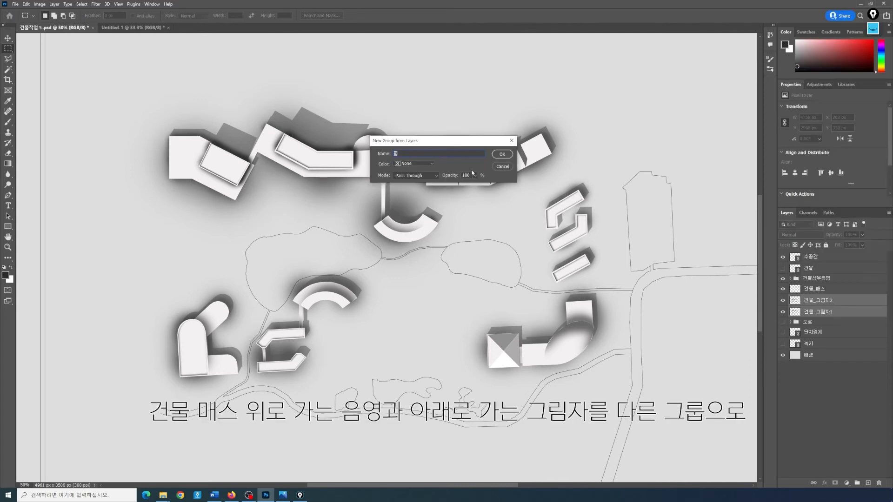
type("건물바닥그림자")
key("Return")
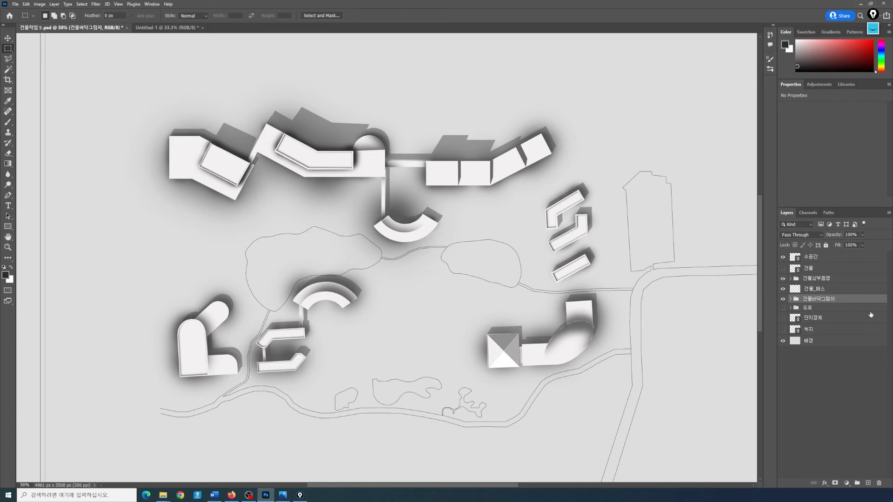
Step: Group 건물상부음영, 건물_매스 and 건물바닥그림자 together as 건물, clear the layer selection and expand the new group
left_click(815, 289)
left_click(820, 301)
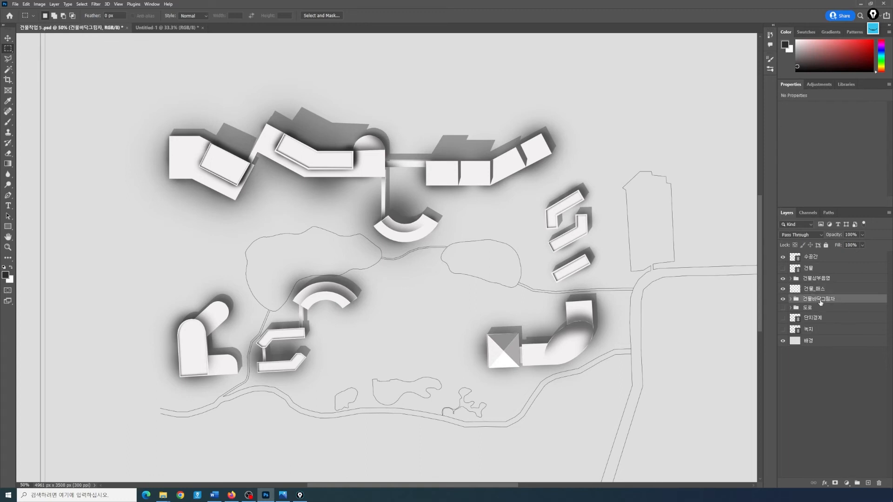
left_click(824, 280)
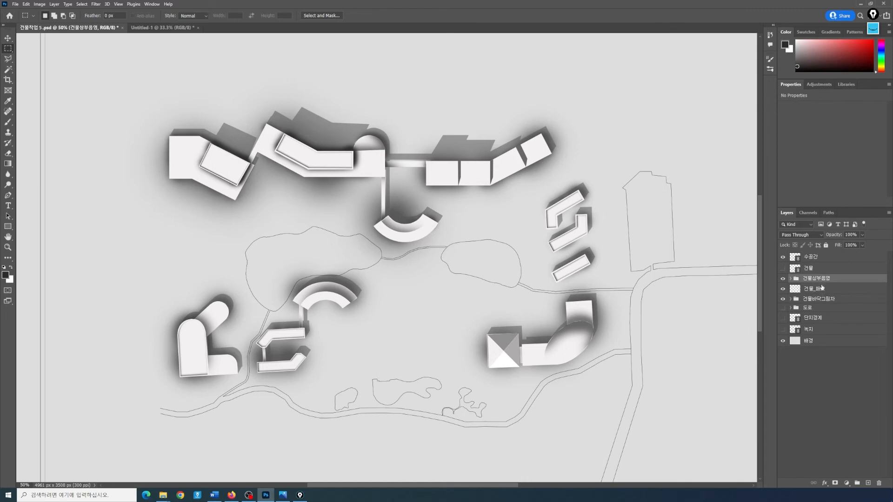
left_click(825, 301, "shift")
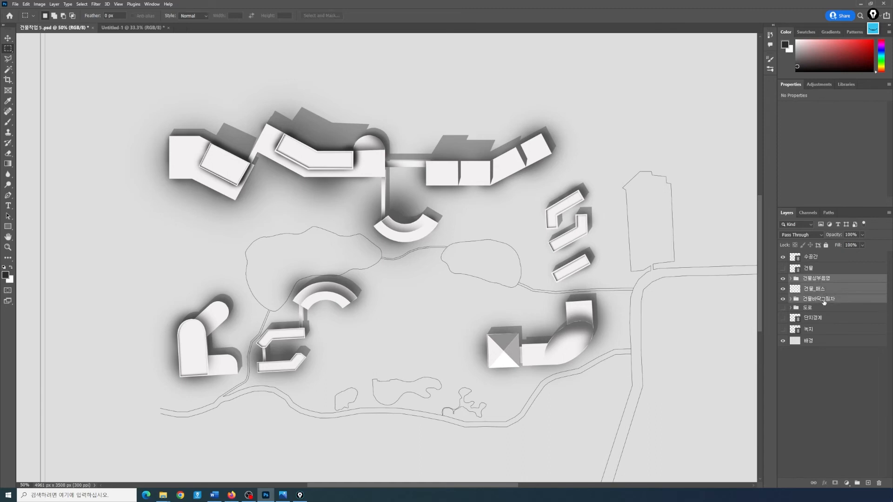
right_click(825, 303)
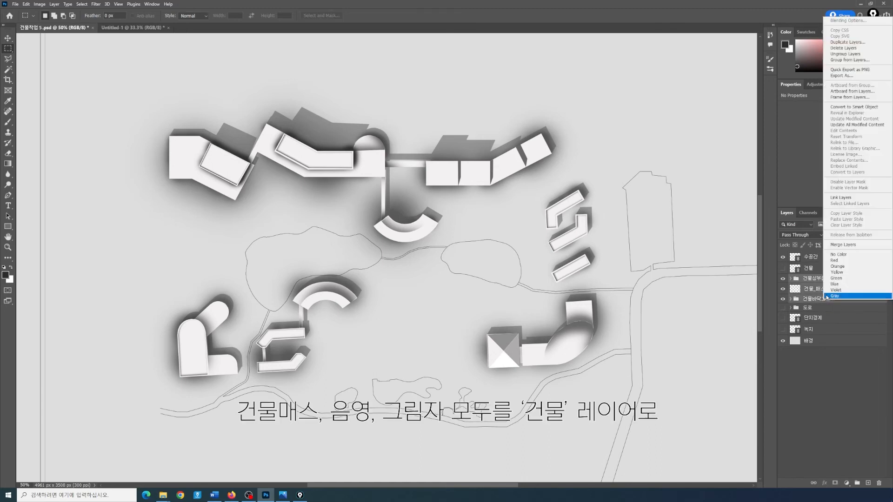
left_click(850, 60)
type("ㄱ")
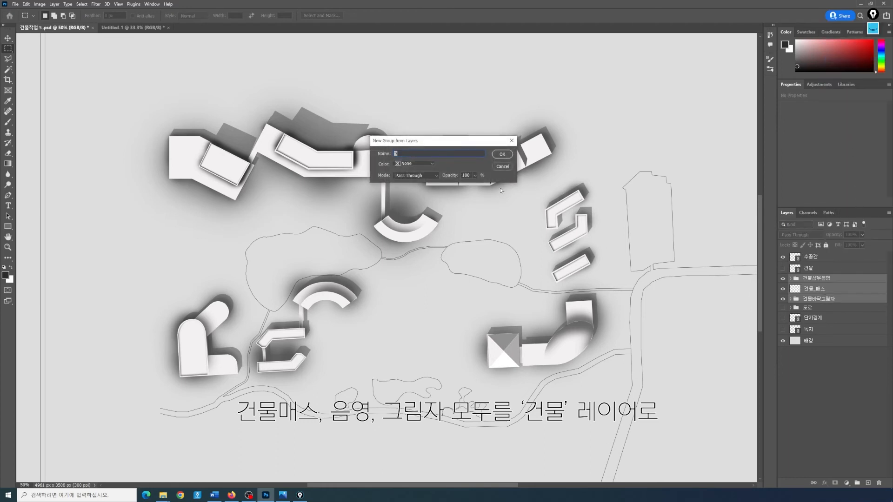
type("건물")
left_click(503, 154)
left_click(831, 398)
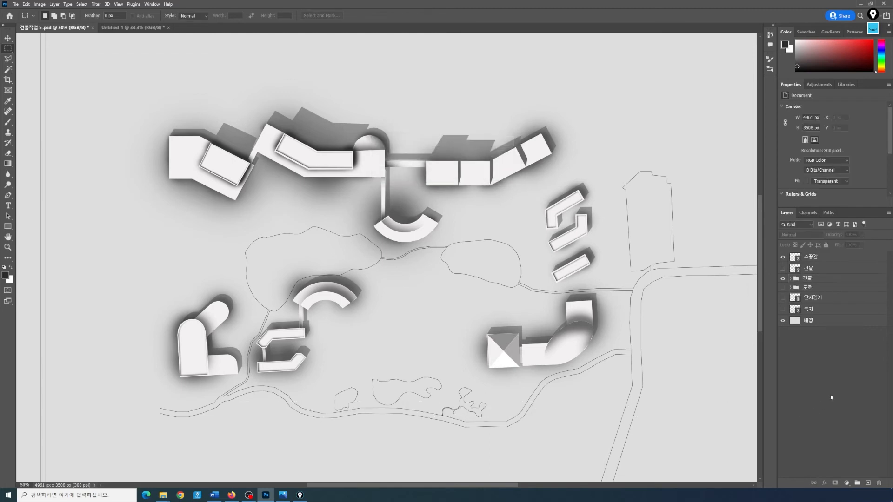
left_click(791, 279)
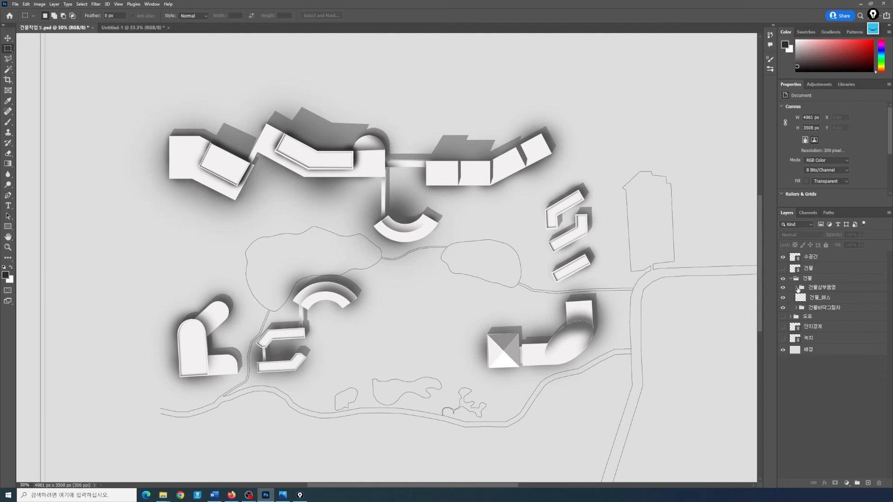
Step: Check the contents of the 건물상부음영 and 건물바닥그림자 groups and what the 건물_매스 layer shows
left_click(797, 288)
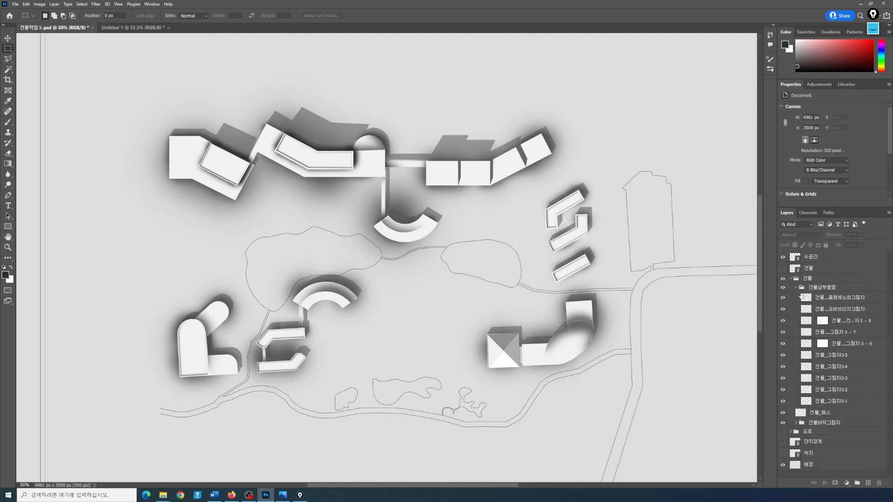
left_click(797, 288)
left_click(797, 308)
left_click(796, 308)
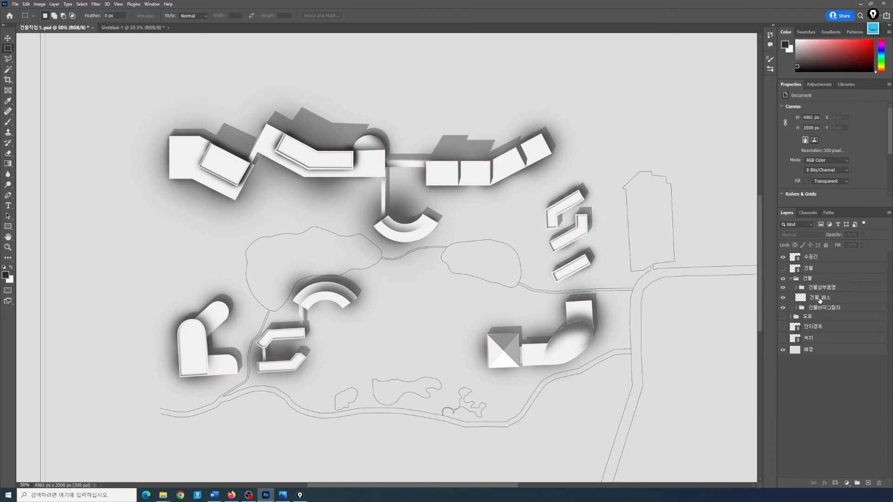
left_click(801, 300)
left_click(784, 298)
left_click(784, 299)
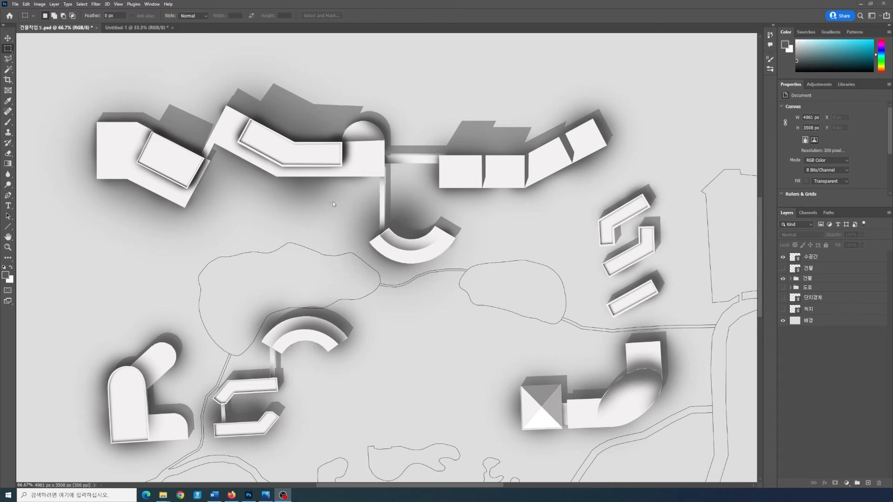
Step: Add a new layer directly above 건물_매스 in the 건물 group and name it 건물_오버브리지
left_click(791, 278)
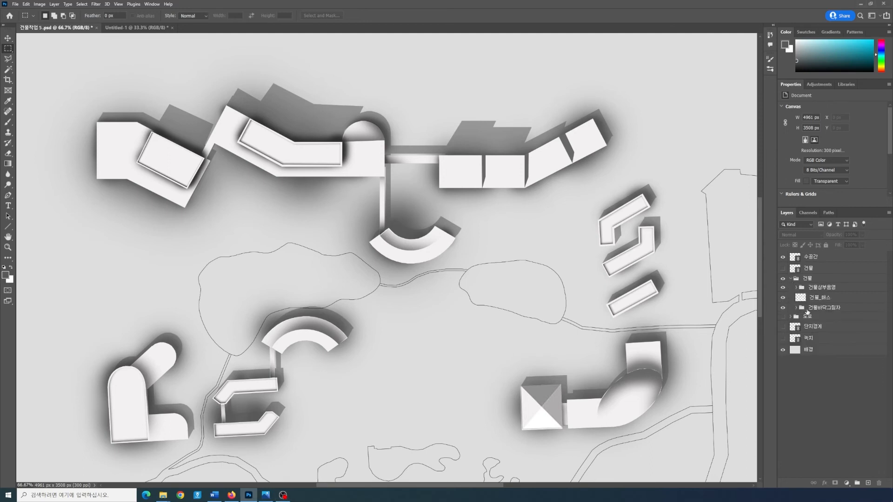
left_click(822, 300)
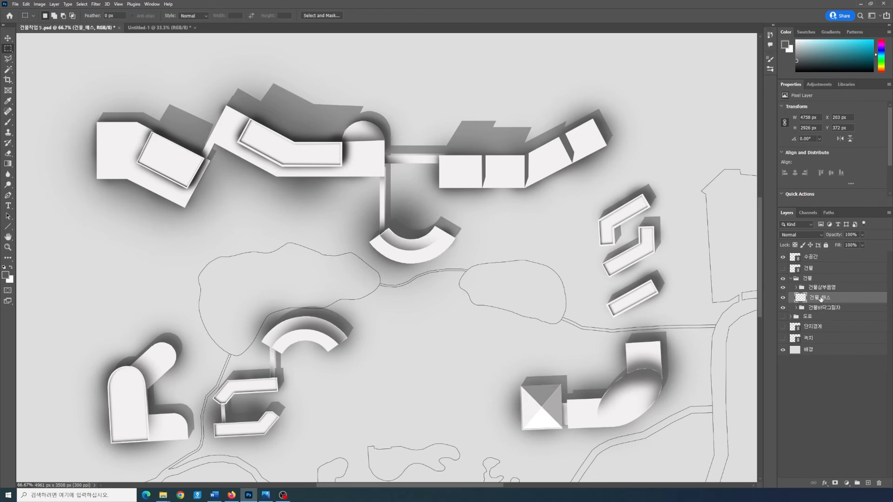
left_click(868, 483)
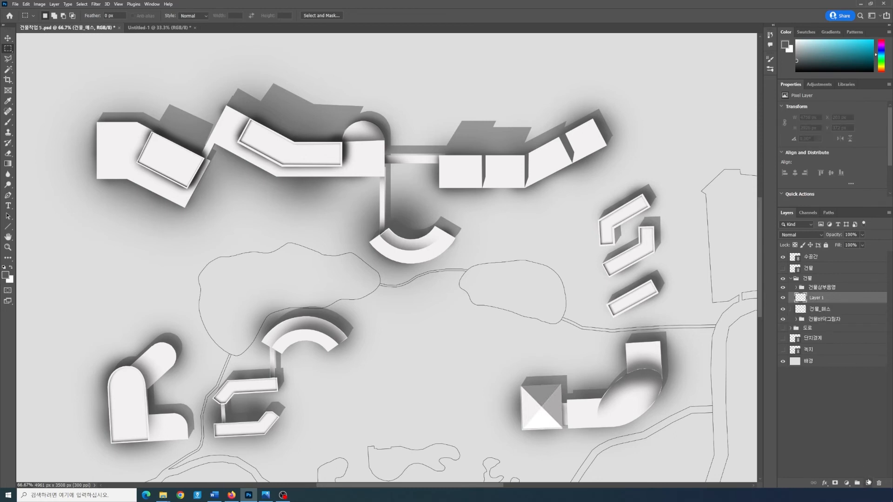
double_click(818, 298)
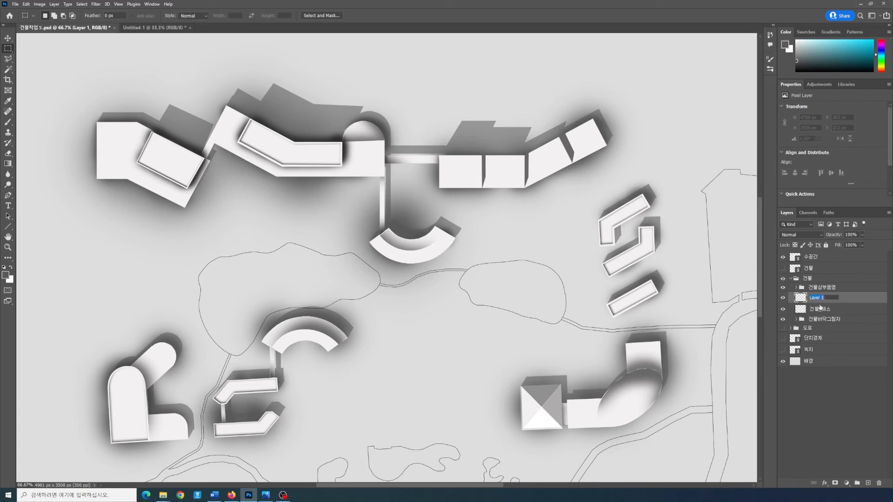
type("건물_오버브리지")
left_click(832, 377)
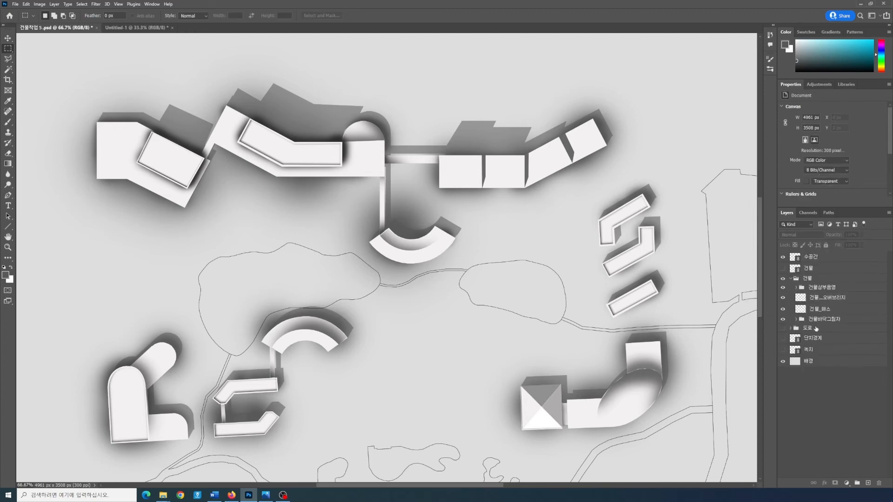
Step: On the 건물_오버브리지 layer, outline the narrow vertical bridge above the curved building as a Polygonal Lasso selection
left_click(818, 303)
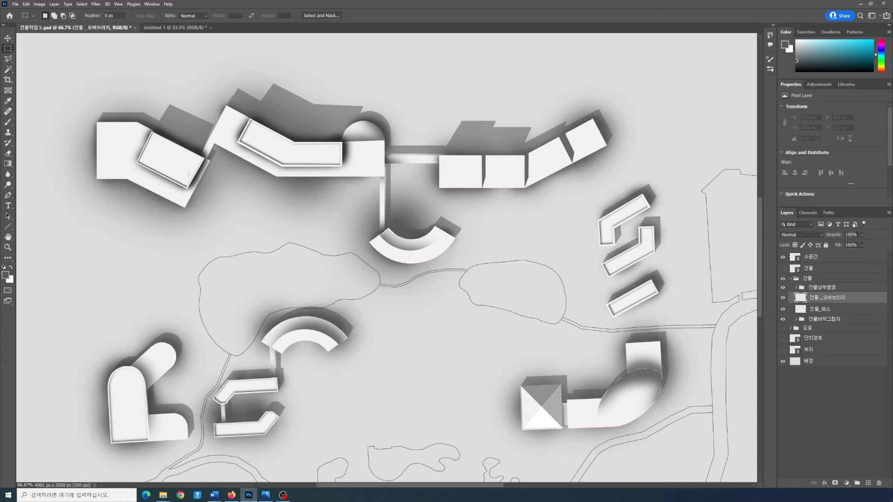
scroll(387, 207, "up", 2)
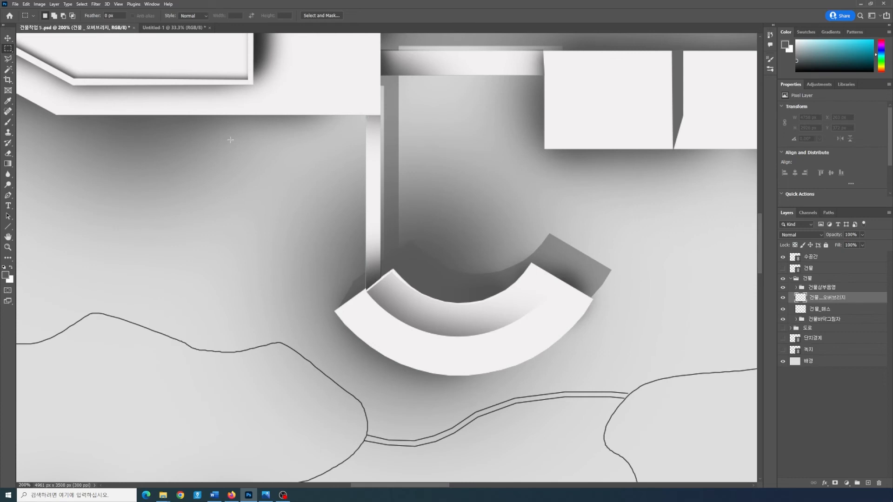
left_click(7, 58)
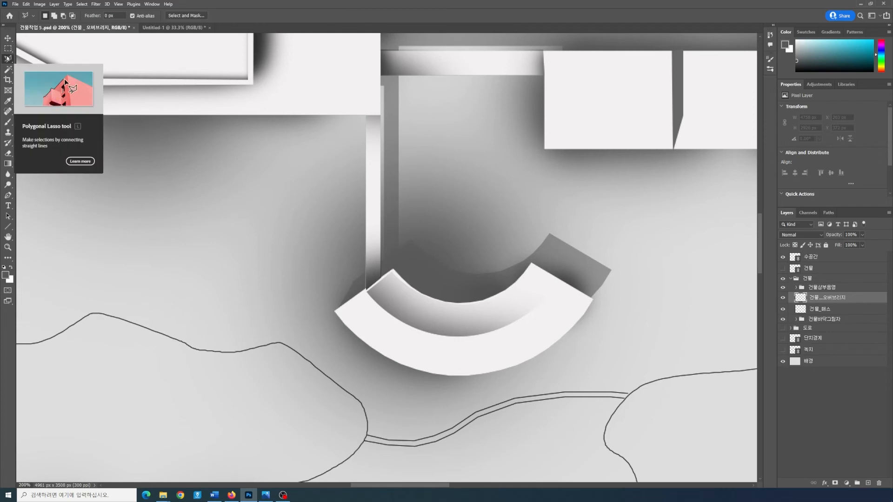
left_click(366, 116)
left_click(366, 290)
left_click(382, 282)
left_click(382, 217)
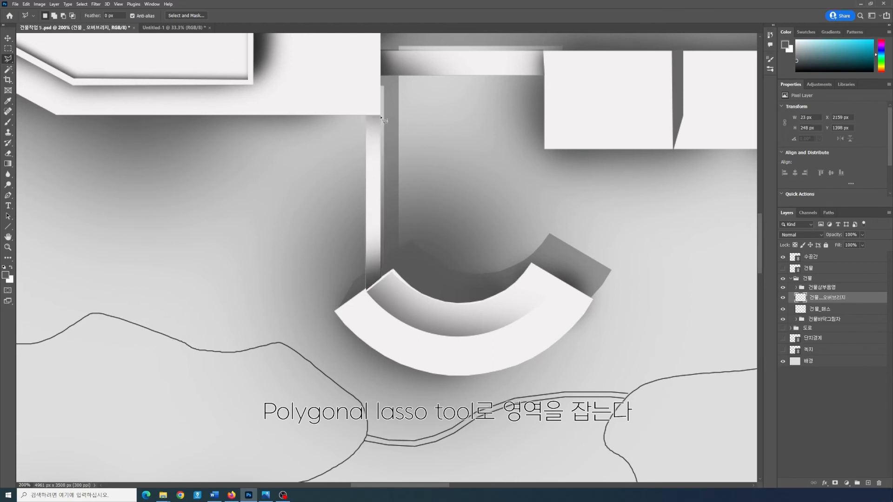
double_click(381, 117)
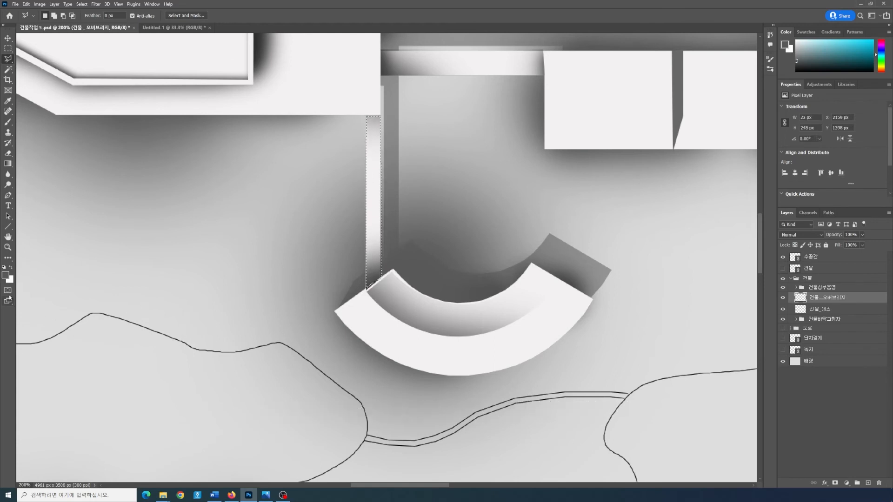
Step: Fill the selected bridge with pale cyan #b8f2fb, hide the 건물상부음영 group and clear the selection
left_click(6, 275)
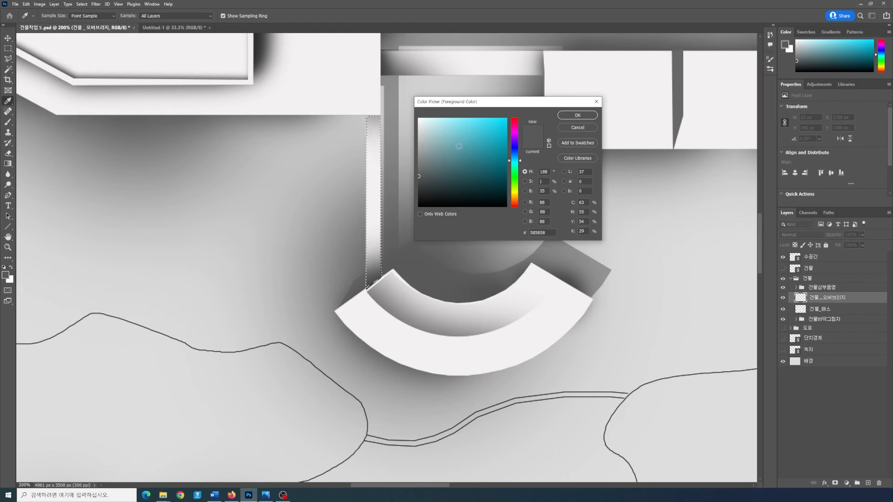
left_click(455, 119)
left_click(446, 121)
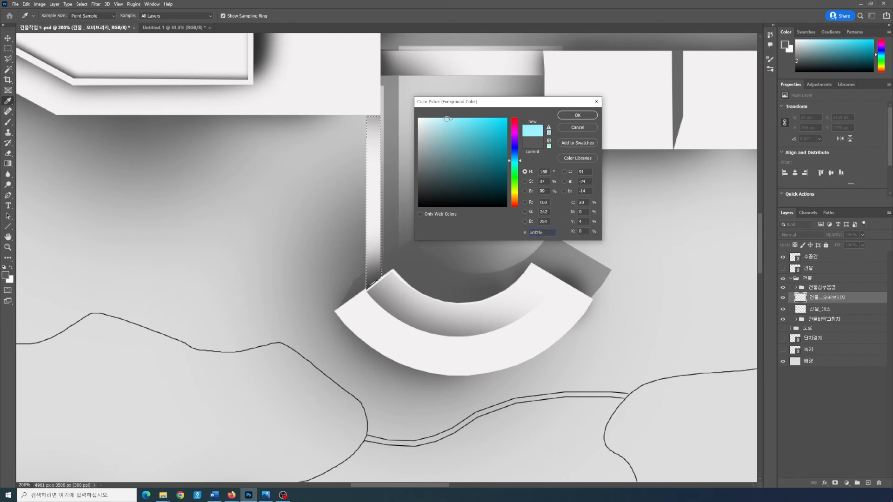
left_click(577, 115)
key("l")
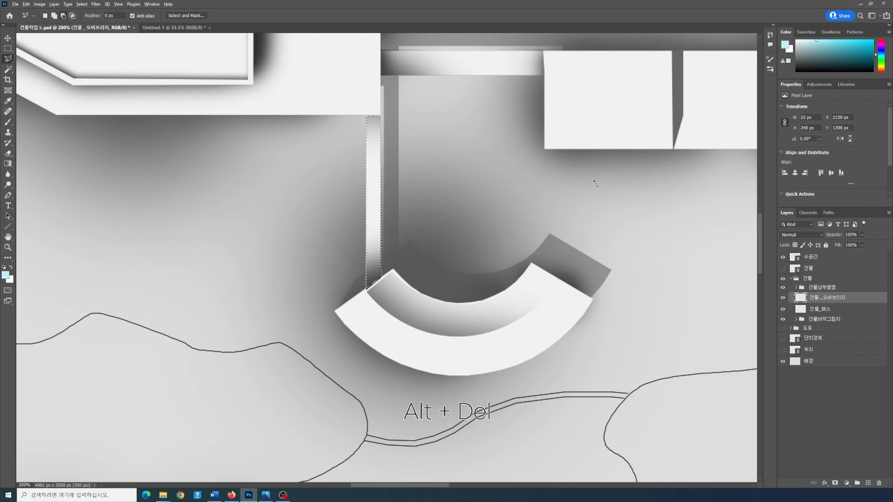
key("alt+Delete")
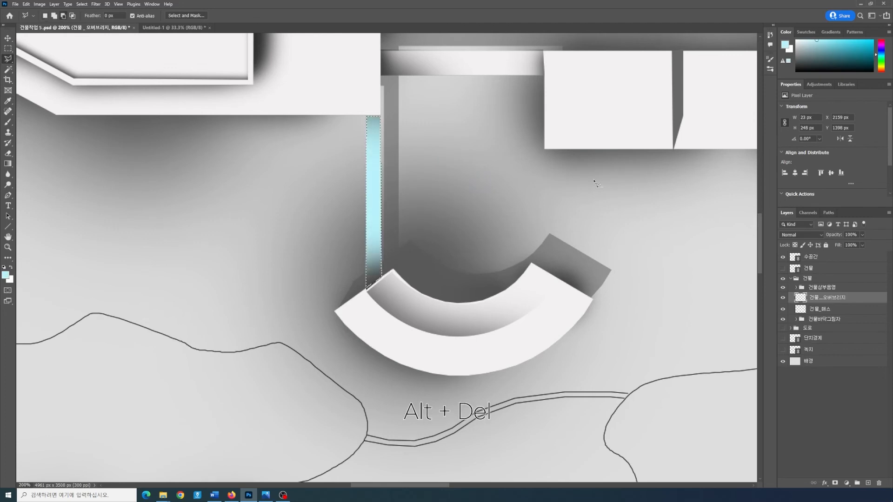
left_click(784, 288)
key("ctrl+d")
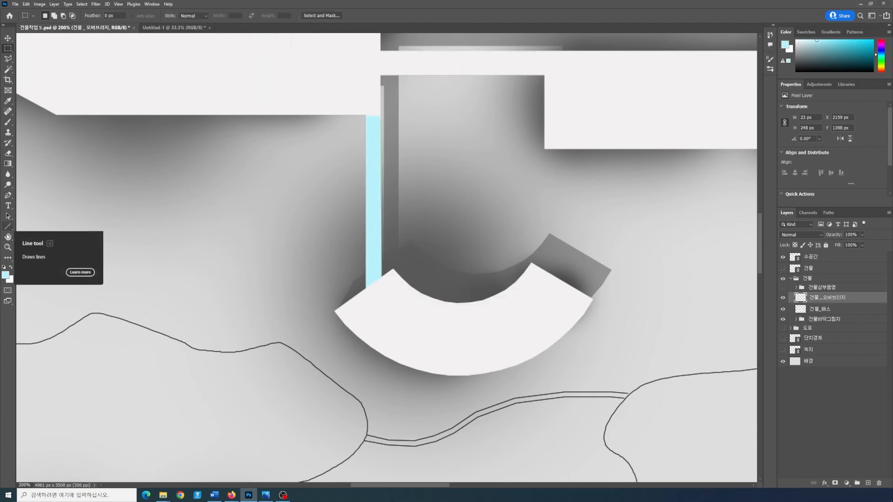
Step: Set the foreground colour to dark grey #4f5050
left_click(5, 276)
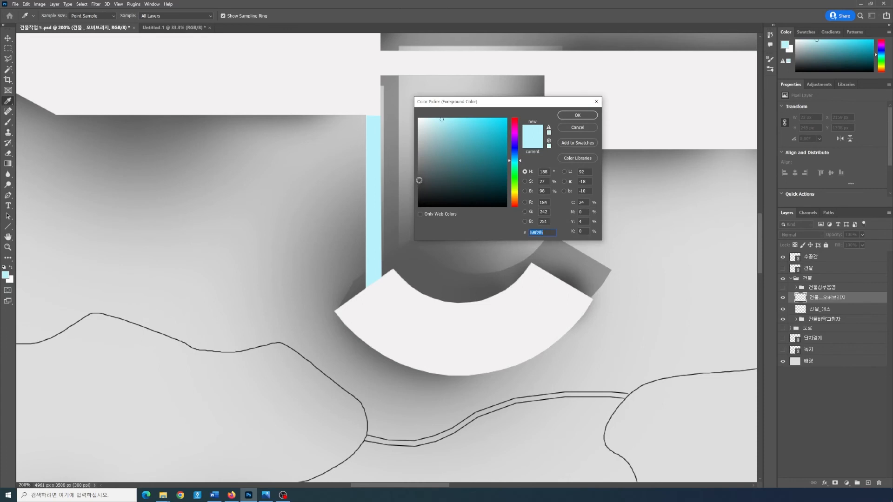
left_click(419, 179)
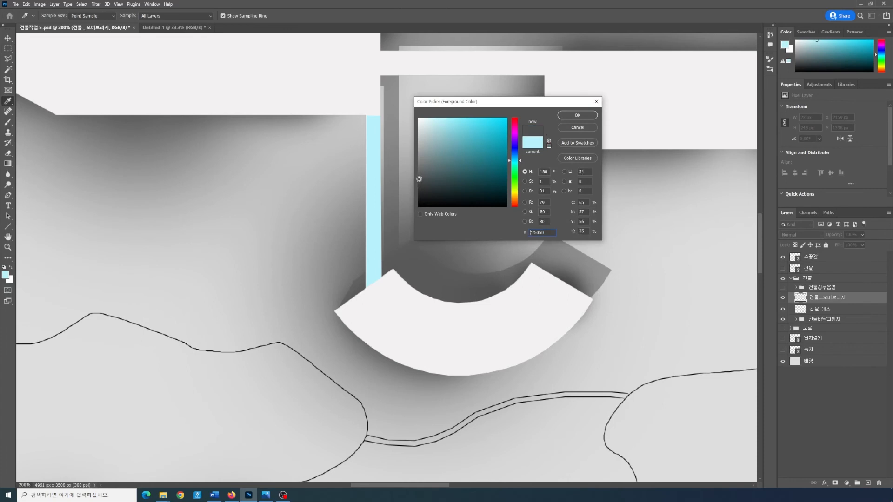
key("Return")
Step: Draw 1 px vertical lines along both long edges of the cyan bridge, about 248 px and 233 px long
key("u")
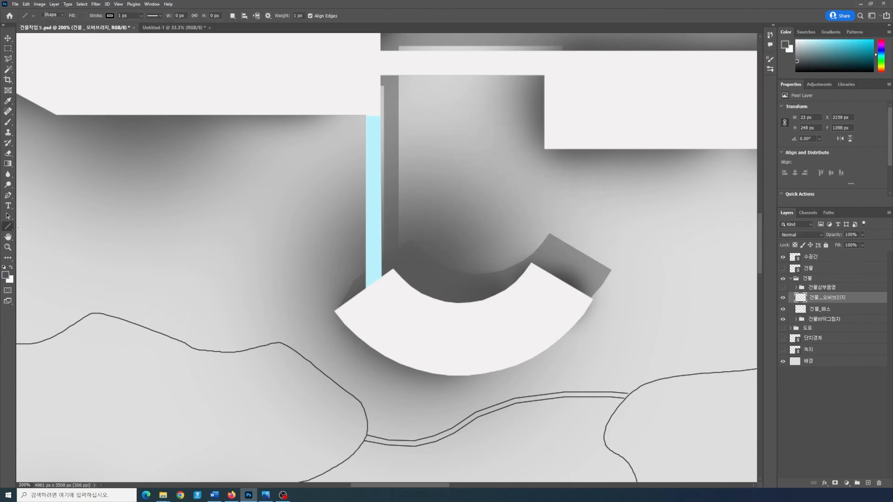
left_click(120, 15)
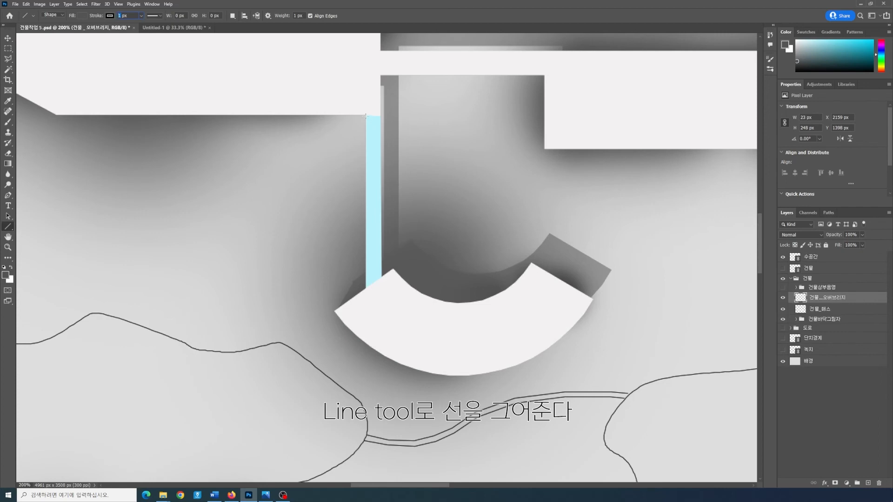
left_click_drag(366, 116, 367, 289)
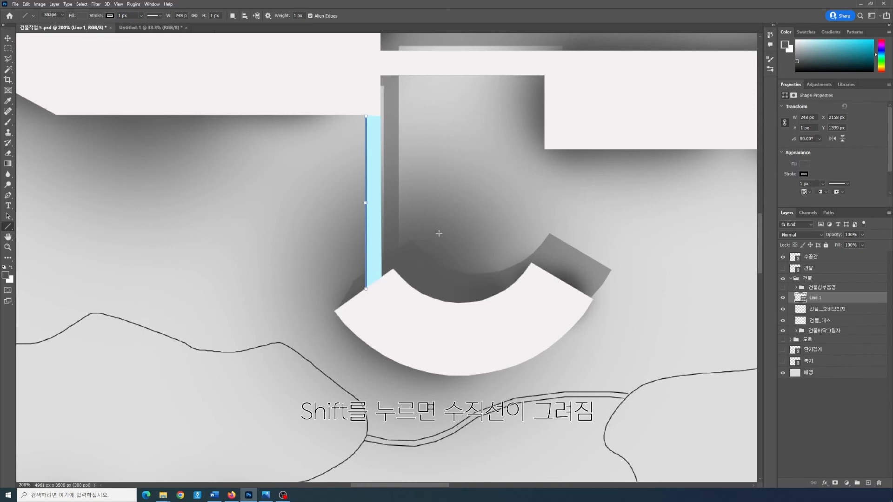
left_click(8, 48)
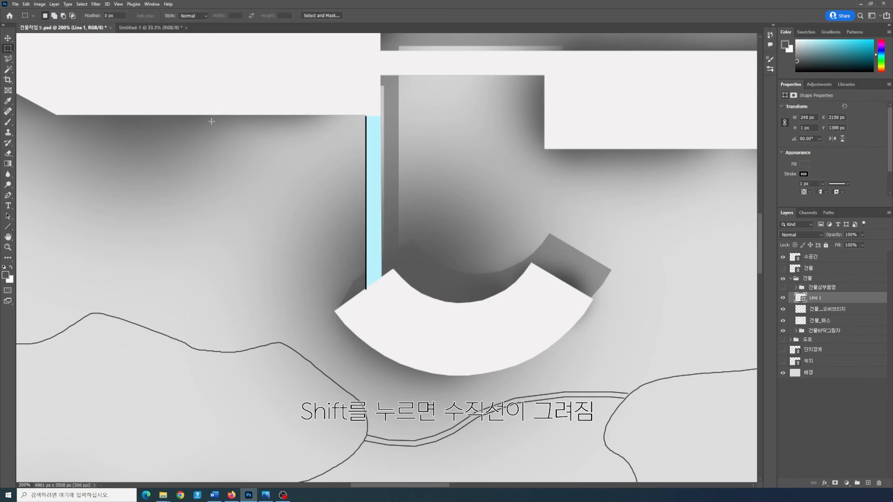
key("u")
left_click_drag(382, 124, 382, 279)
key("m")
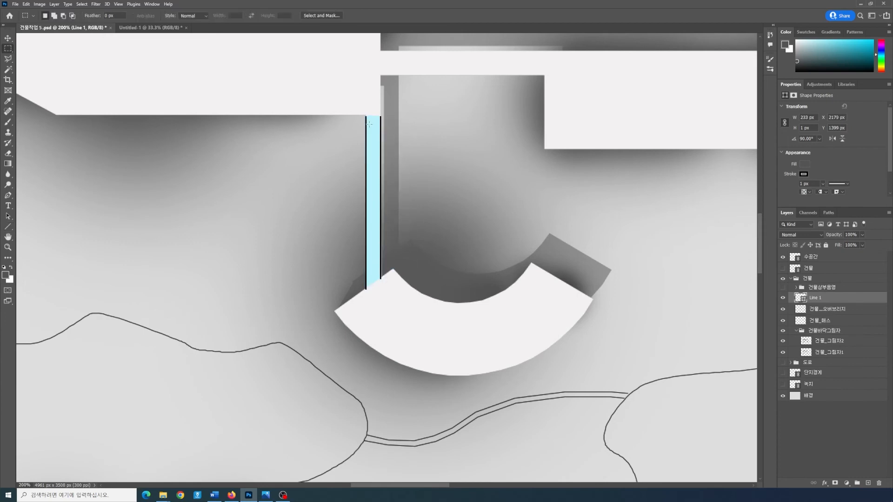
Step: Draw a 1 px crossbar about 22 px long near the bridge's upper end and copy it five times down the bridge at roughly even spacing
key("u")
left_click_drag(366, 131, 382, 131)
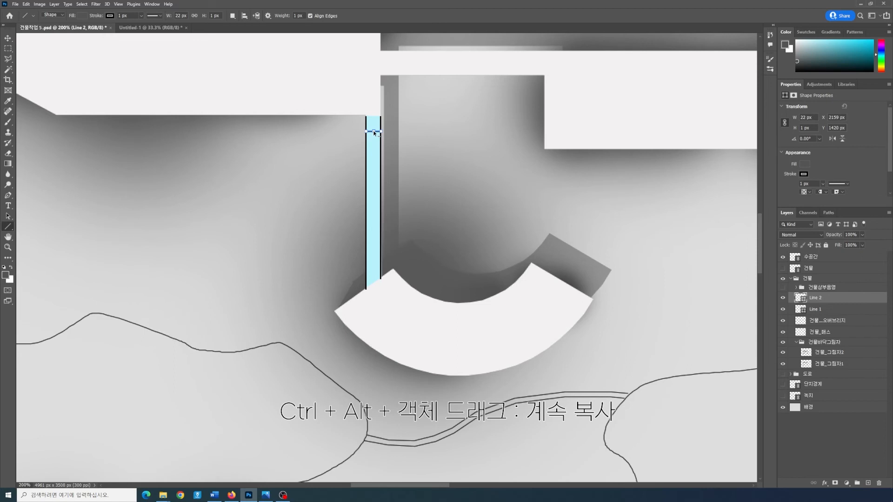
left_click_drag(373, 132, 377, 267)
key("m")
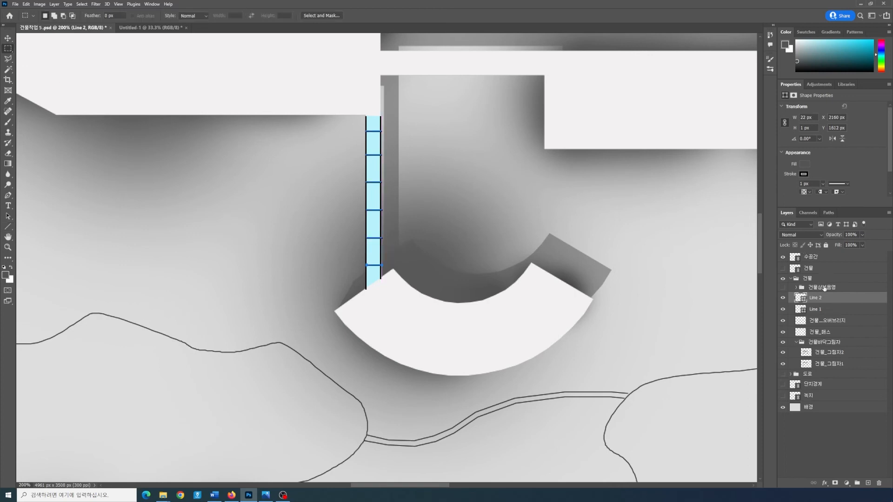
Step: Select the Line 1 and Line 2 layers together and lower their opacity slightly to soften the bridge lines
left_click(815, 309)
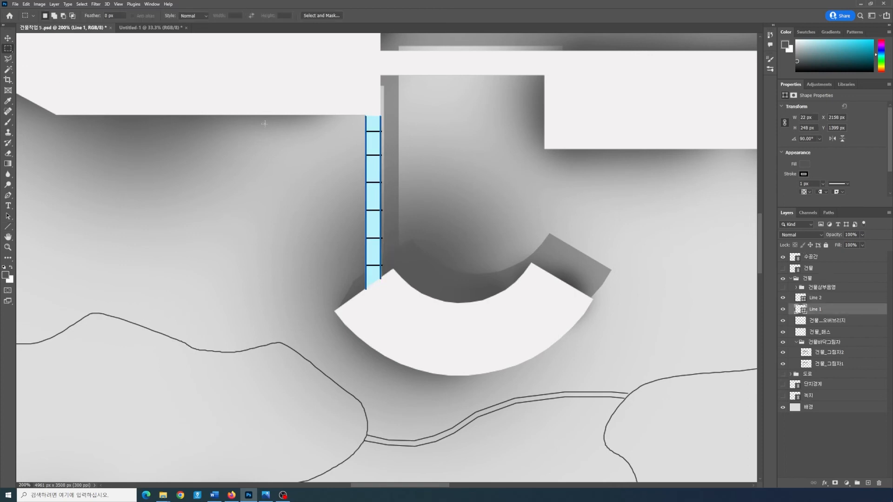
left_click(817, 299)
left_click(820, 312)
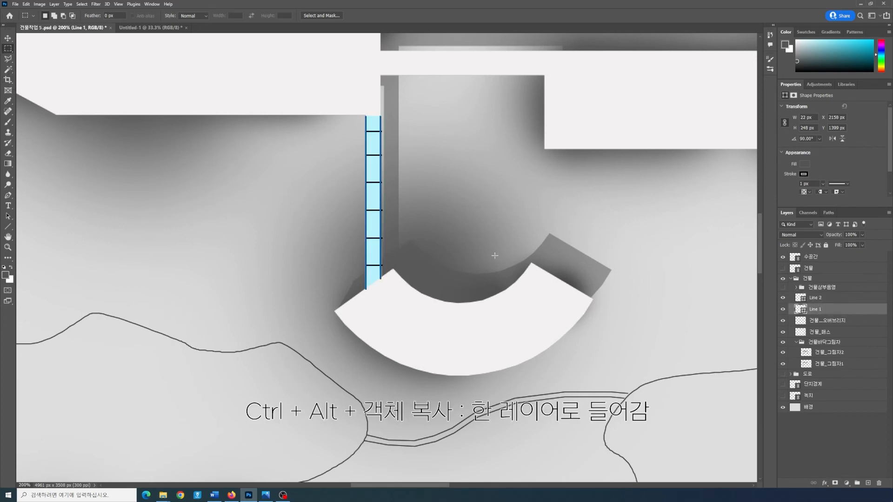
left_click(817, 300, "shift")
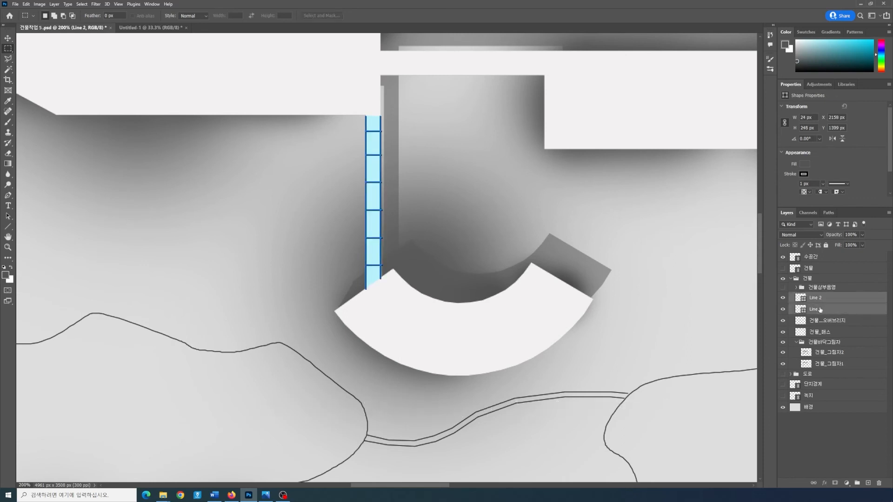
left_click(862, 235)
left_click_drag(862, 246, 851, 247)
Step: Make 건물_오버브리지 the active layer and prepare a soft 63 px brush with 0% hardness and a light grey foreground colour
left_click(832, 325)
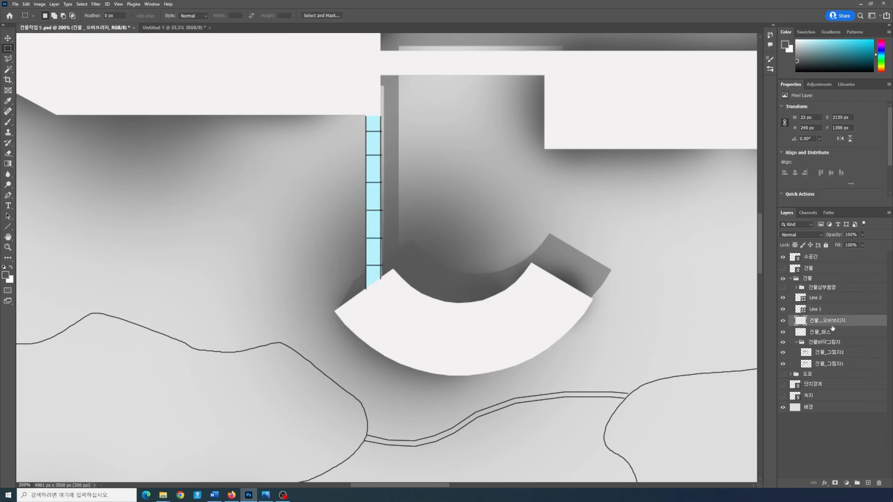
left_click(862, 235)
left_click(823, 325)
left_click(6, 276)
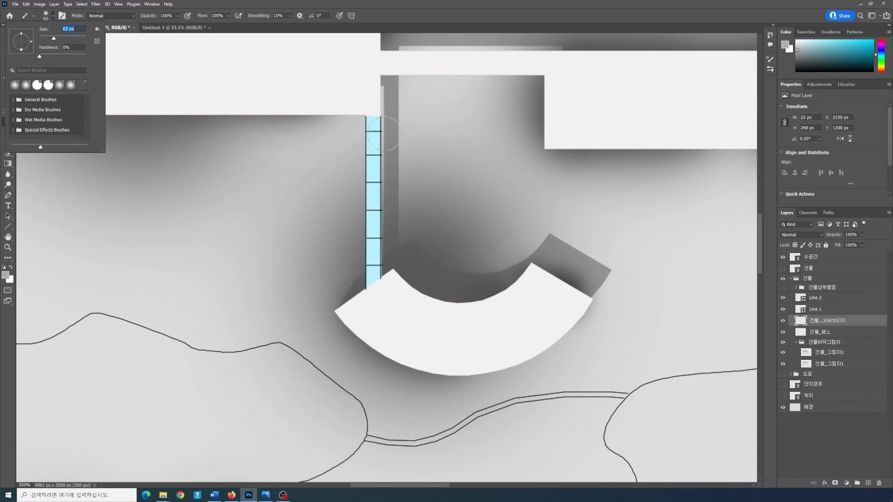
left_click(308, 6)
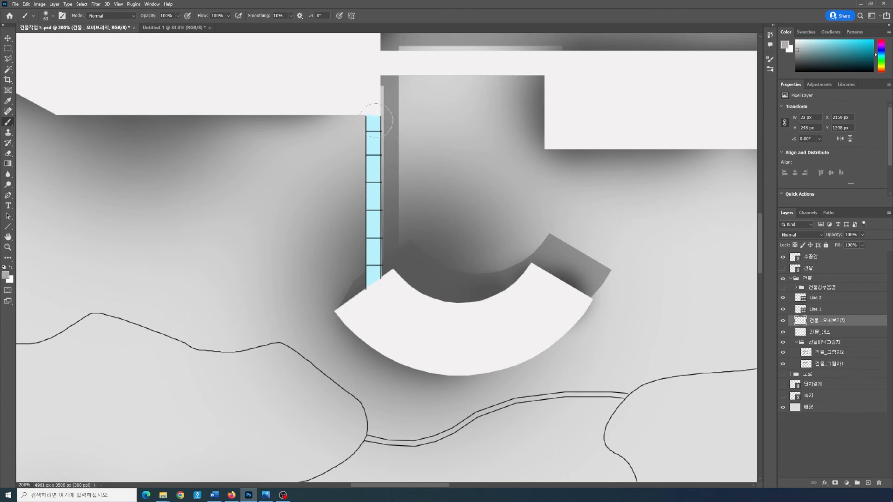
Step: Hide the Line 1 and Line 2 layers, load the 건물_오버브리지 pixels as a selection, and shade the bridge edges with light and darker grey
left_click(783, 298)
left_click(783, 310)
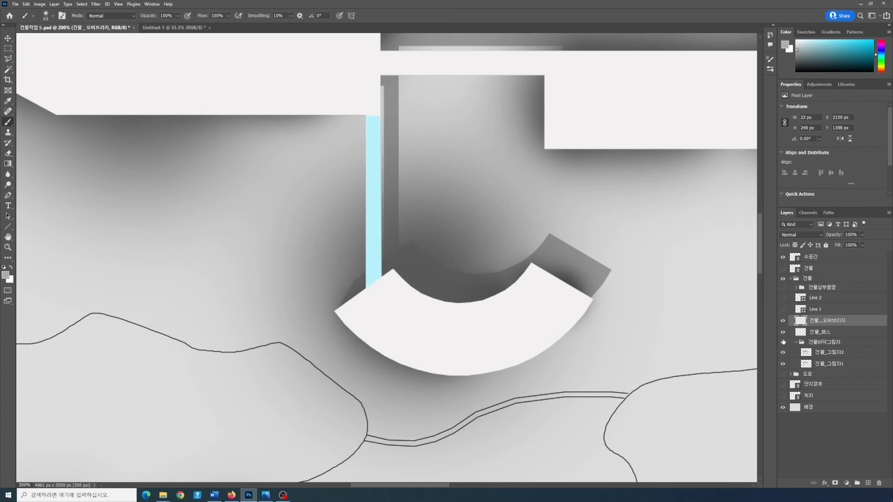
left_click(802, 323, "ctrl")
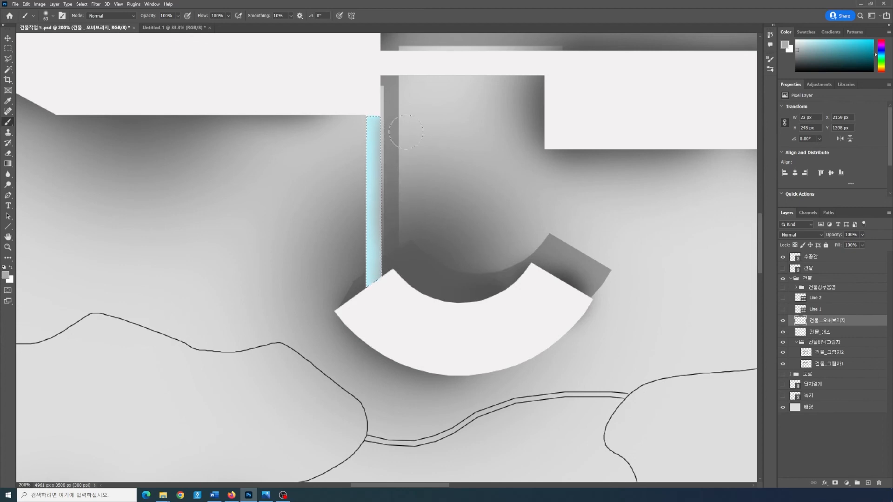
left_click(5, 275)
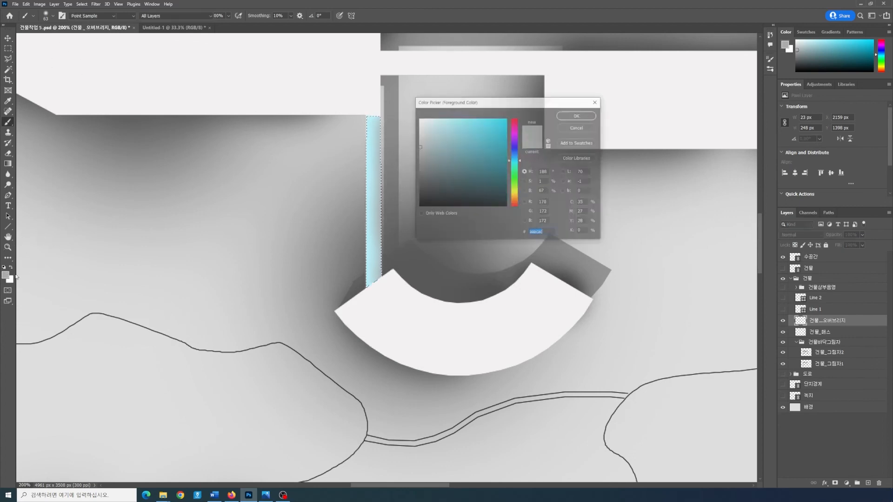
left_click(420, 170)
left_click(577, 115)
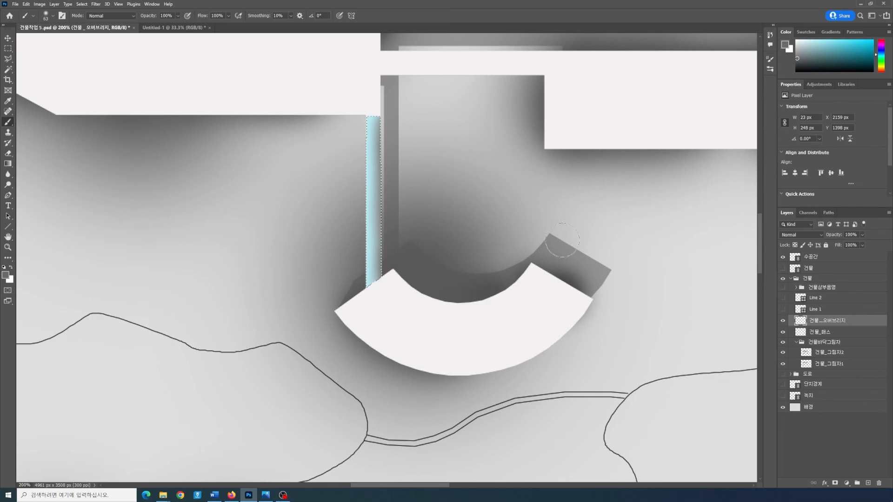
Step: Show the 건물상부음영 group and fill the 234 by 36 px horizontal bridge and the two bridges between the southwestern buildings with cyan
scroll(388, 272, "down", 3)
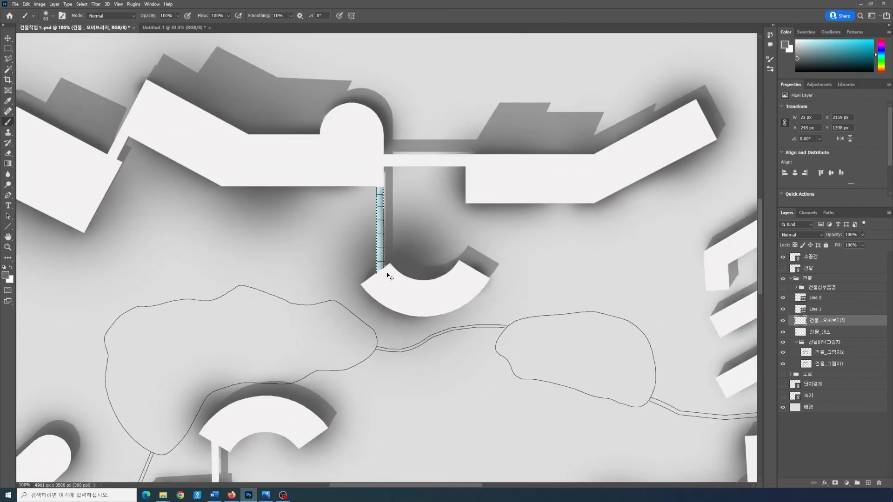
key("m")
left_click(782, 287)
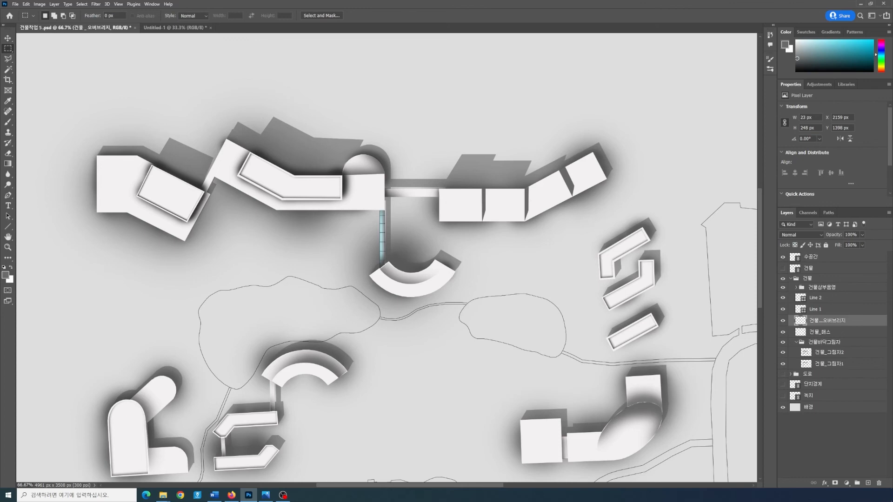
scroll(387, 186, "up", 2)
left_click_drag(388, 195, 543, 220)
key("alt+BackSpace")
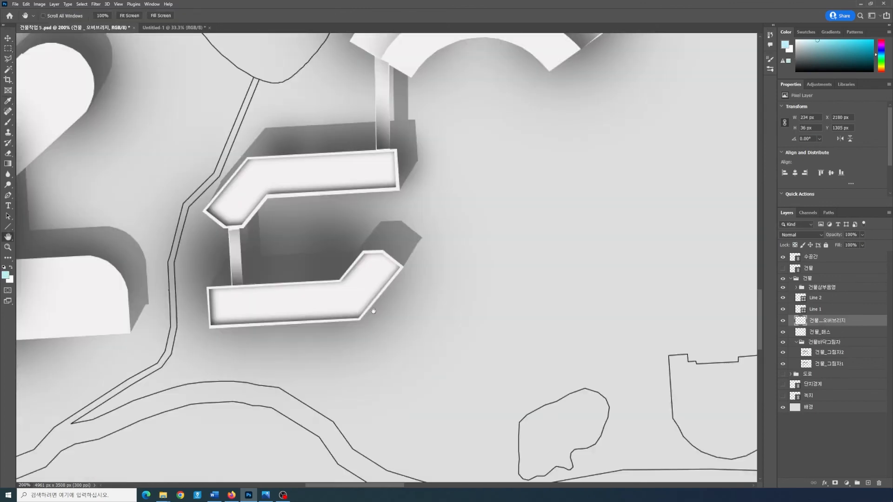
left_click_drag(373, 312, 380, 377)
key("alt+BackSpace")
key("alt+BackSpace")
Step: Draw 1 px black lines along both long edges of the short bridge joining the two angular southwestern buildings
key("u")
left_click_drag(253, 309, 216, 382)
left_click(211, 324)
key("Escape")
key("m")
Step: Add three 1 px crossbars about 16 px long at roughly even spacing along the short southwestern bridge
scroll(377, 324, "down", 1)
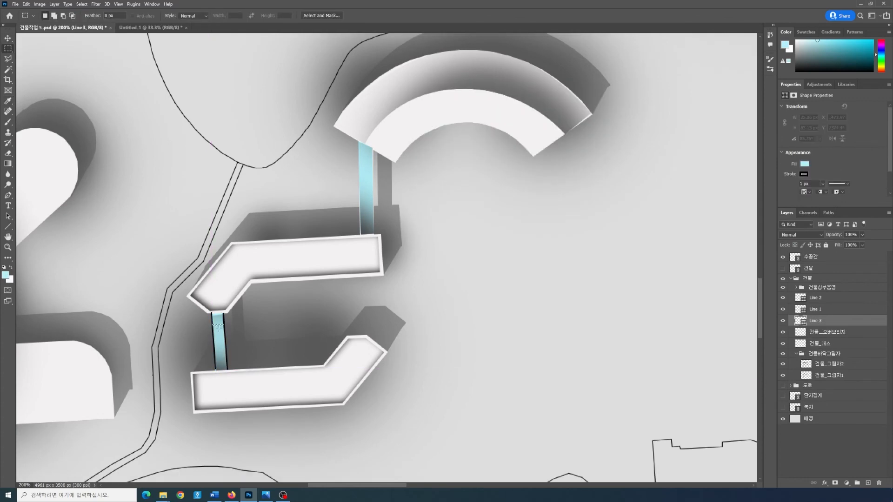
key("u")
left_click_drag(213, 326, 221, 327)
key("m")
scroll(225, 327, "up", 1)
key("u")
left_click_drag(273, 364, 290, 363)
left_click_drag(278, 410, 295, 410)
key("m")
scroll(295, 404, "up", 4)
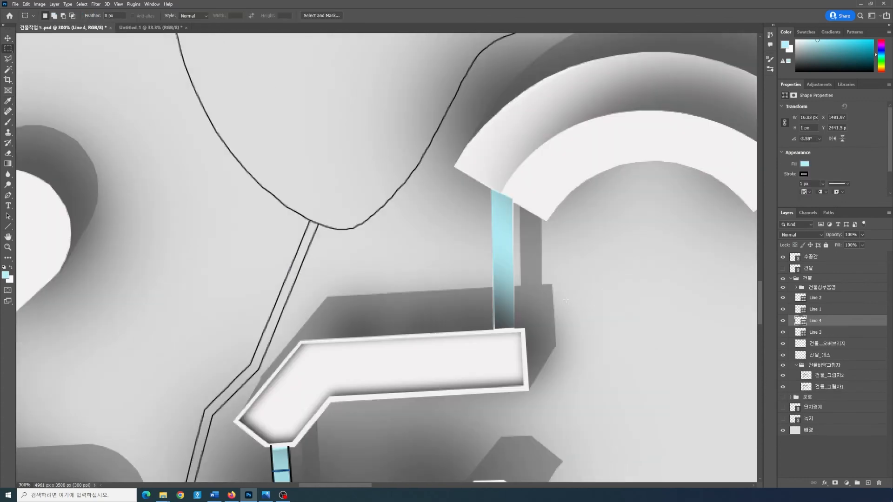
Step: Merge the Line 3 and Line 4 layers and lower the merged layer's opacity to soften the lines
scroll(295, 405, "down", 5)
left_click(819, 332, "shift")
key("ctrl+e")
left_click(862, 235)
left_click_drag(859, 244, 847, 244)
Step: Draw 1 px lines about 136 px long along both edges of the bridge below the southwestern arc building
left_click_drag(507, 139, 310, 224)
key("u")
left_click_drag(294, 139, 299, 281)
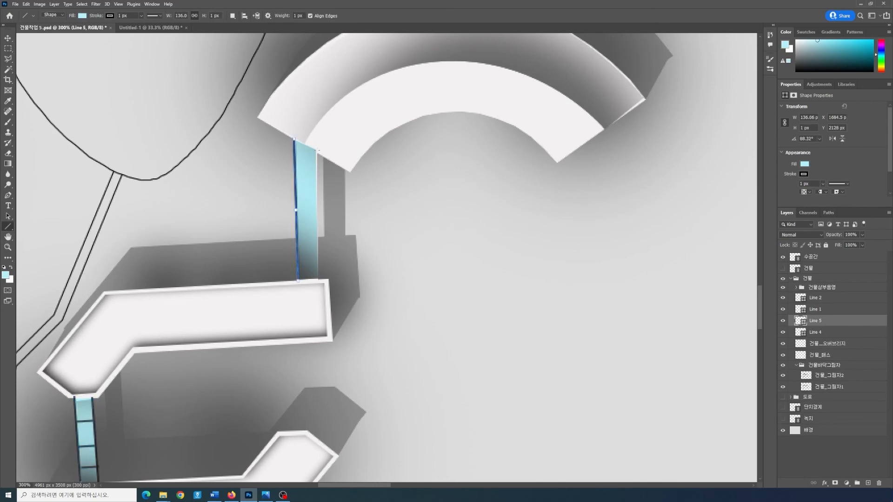
left_click_drag(316, 150, 318, 279)
Step: Add four evenly spaced 1 px crossbars spanning the width of the bridge below the arc building
left_click_drag(295, 165, 316, 165)
left_click_drag(297, 202, 317, 201)
left_click_drag(297, 234, 318, 234)
left_click(8, 38)
left_click(815, 332)
key("u")
left_click_drag(298, 264, 318, 264)
key("m")
Step: Merge the line layers of the bridge below the arc building into one and lower its opacity
left_click(816, 344)
left_click(816, 321, "shift")
key("ctrl+e")
left_click_drag(862, 235, 847, 244)
Step: Draw 1 px lines along the upper and lower edges of the horizontal bridge between the two northern buildings
scroll(289, 428, "down", 2)
left_click_drag(419, 186, 341, 377)
left_click(828, 344)
left_click(7, 226)
key("ctrl+plus")
key("ctrl+plus")
left_click_drag(367, 165, 612, 165)
left_click_drag(367, 202, 612, 202)
Step: Add four 1 px crossbars about 36 px long across the horizontal bridge and merge layers Line 8 to Line 10
left_click_drag(403, 165, 404, 202)
left_click_drag(453, 165, 453, 202)
left_click_drag(502, 166, 502, 202)
left_click_drag(550, 166, 551, 201)
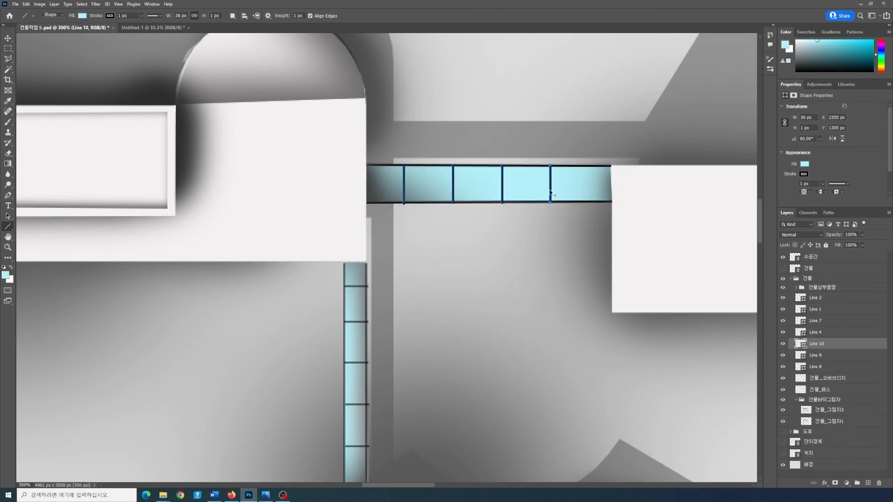
left_click(816, 367, "shift")
right_click(816, 368)
Step: Hide all the line layers and load the 건물_오버브리지 layer's pixels as a selection
left_click(783, 344)
key("ctrl+minus")
key("ctrl+minus")
key("ctrl+minus")
key("ctrl+minus")
left_click(800, 355)
left_click(800, 355, "ctrl")
left_click_drag(783, 345, 782, 297)
Step: Shade the selected bridges with the soft brush in dark grey, deselect, and show all the line layers again
key("b")
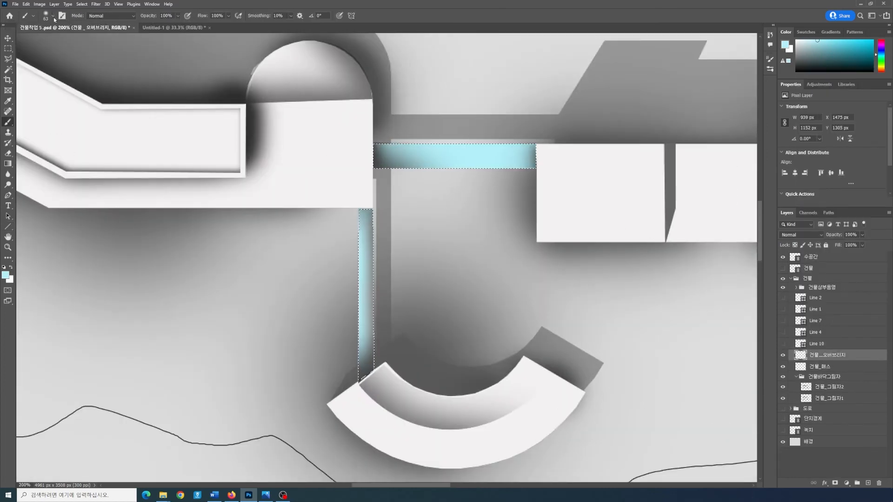
left_click(5, 275)
left_click(419, 173)
left_click(577, 116)
key("ctrl+d")
left_click_drag(783, 298, 783, 344)
key("ctrl+minus")
key("ctrl+minus")
Step: Merge the five line shape layers, from Line 2 down to Line 10, into a single shape layer
key("m")
left_click(813, 299)
left_click(817, 343, "shift")
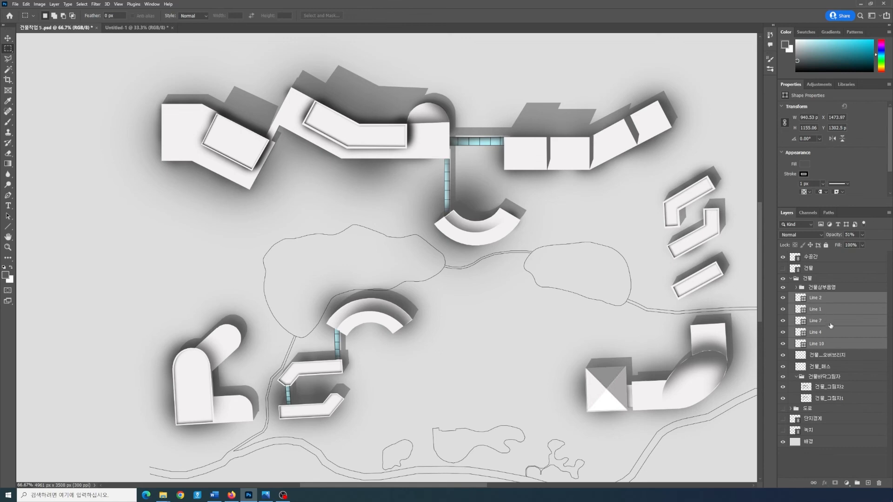
right_click(827, 344)
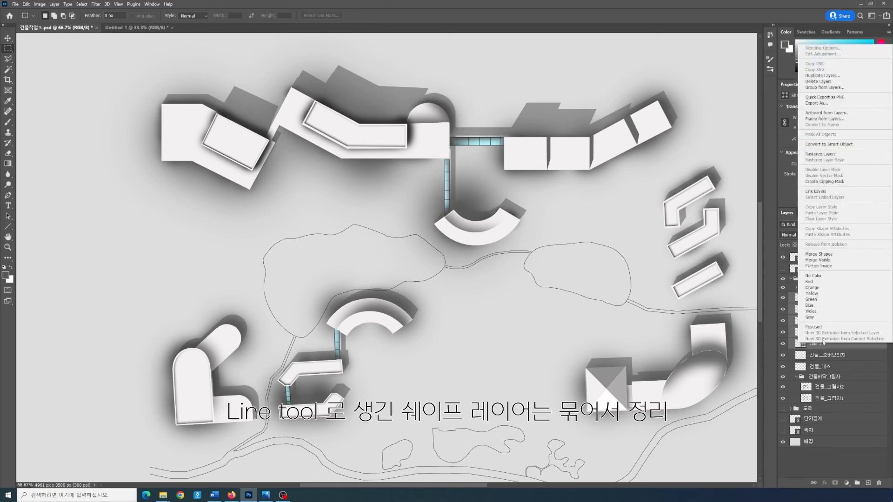
left_click(833, 255)
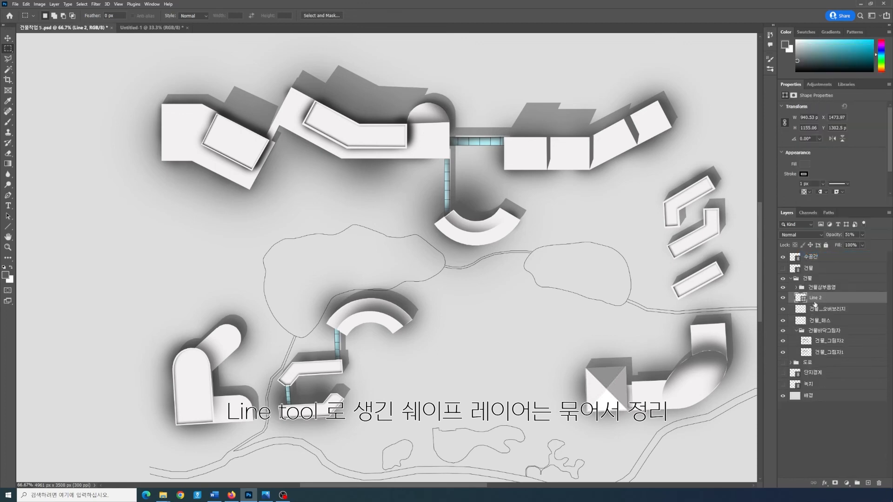
Step: Check the line and bridge layers by toggling their visibility, merge them together, and name the merged layer 건물_오버브리지
left_click(783, 299)
left_click(783, 298)
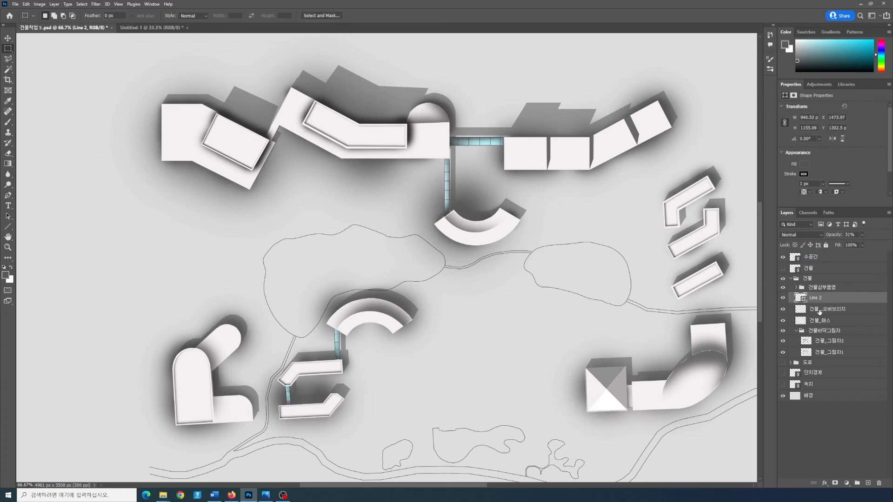
left_click(782, 310)
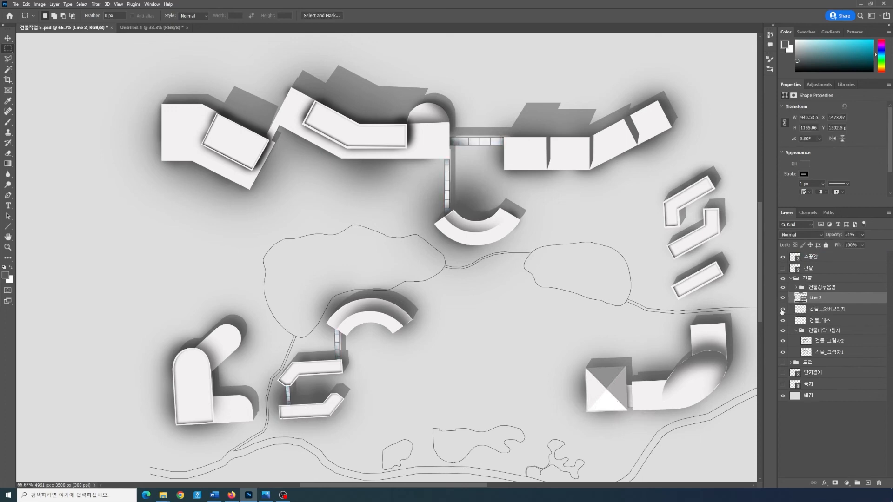
left_click(783, 309)
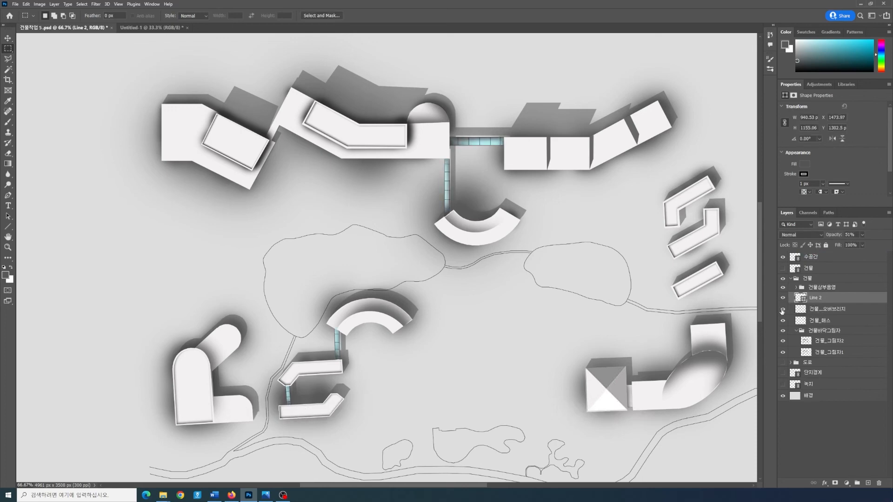
left_click(823, 309, "shift")
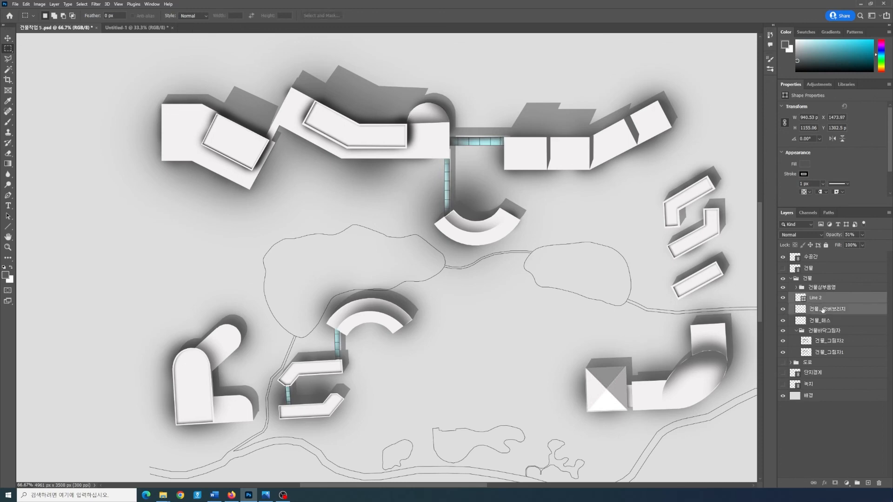
right_click(824, 309)
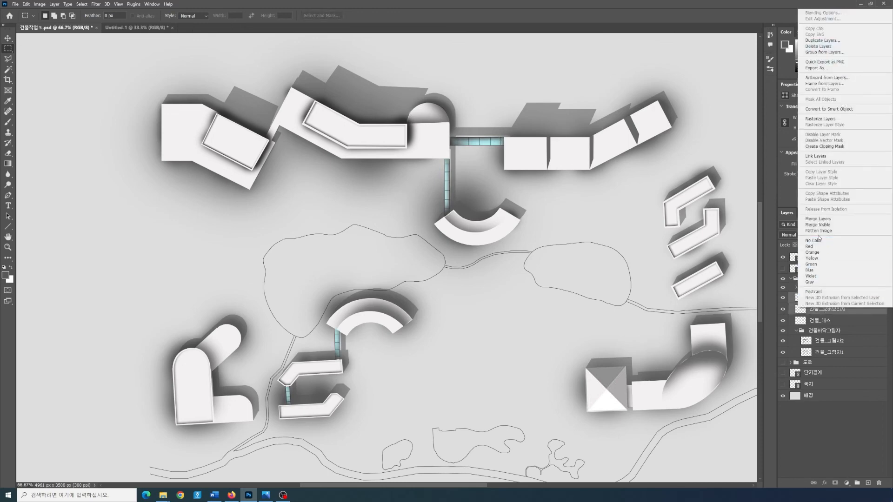
left_click(832, 222)
double_click(839, 297)
type("건")
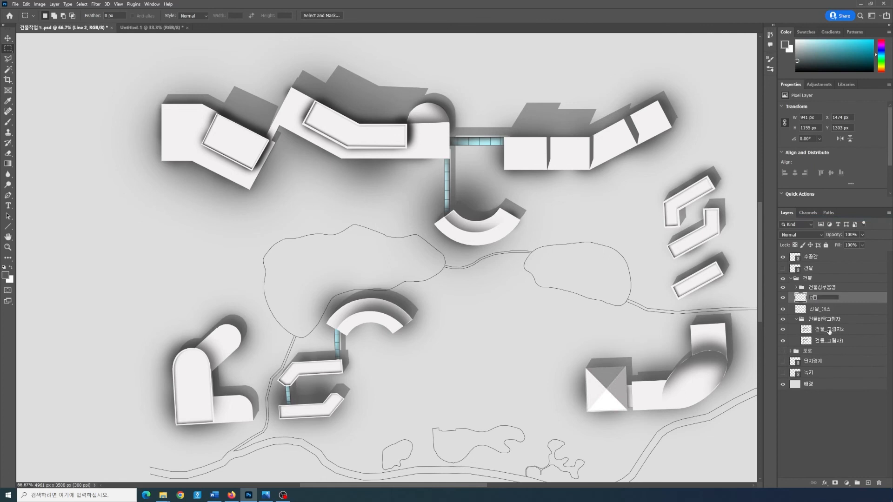
type("물_오버브리지")
left_click(831, 391)
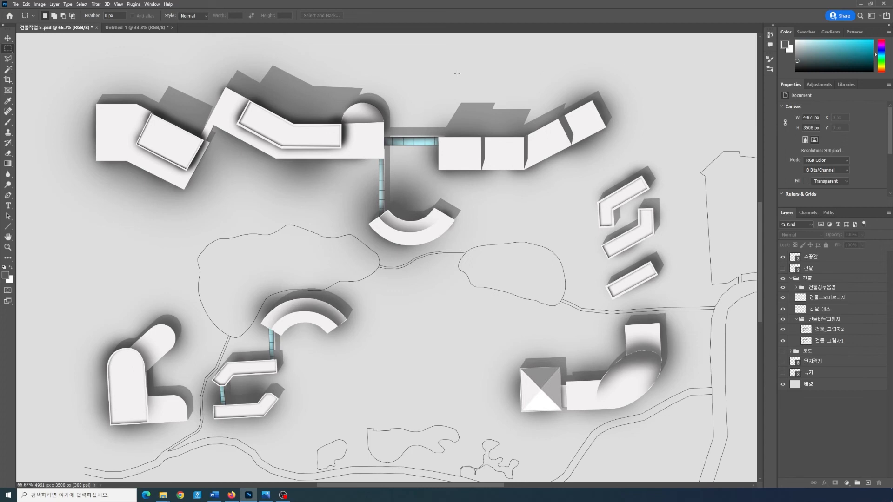
Step: Collapse the 건물 group, preview it together with the 도로 group, and hide both groups
left_click(791, 279)
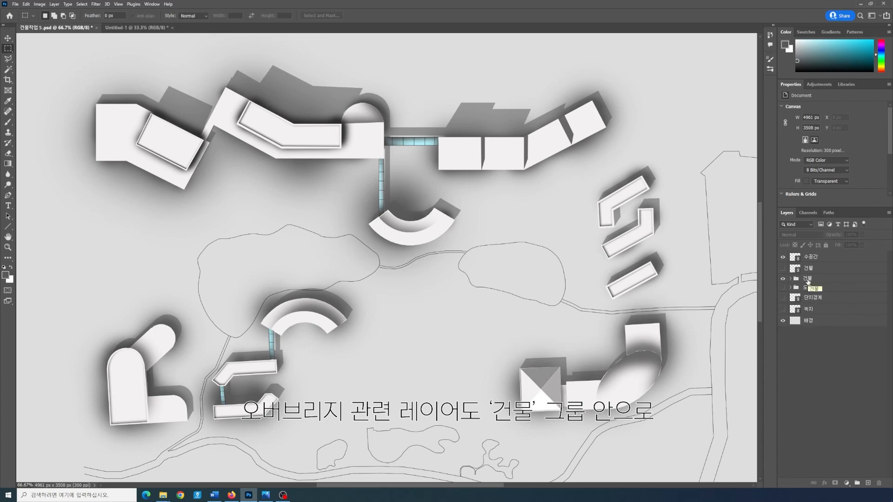
left_click(783, 279)
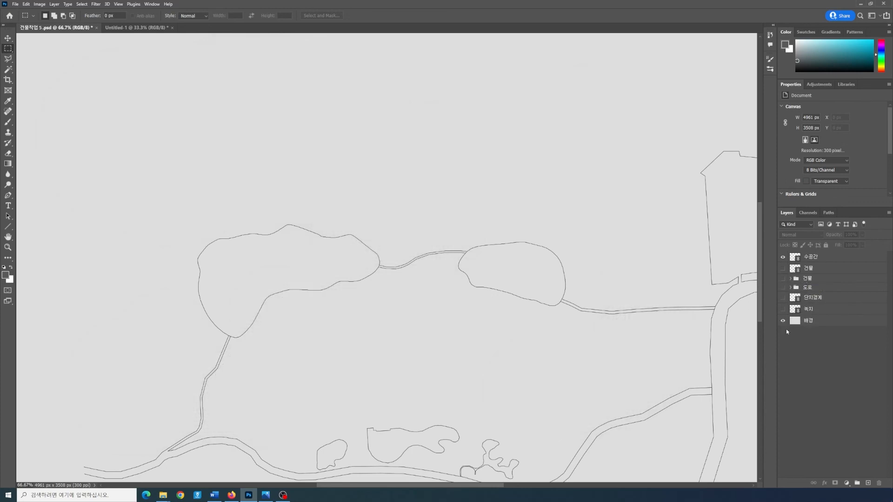
left_click(783, 288)
left_click(783, 278)
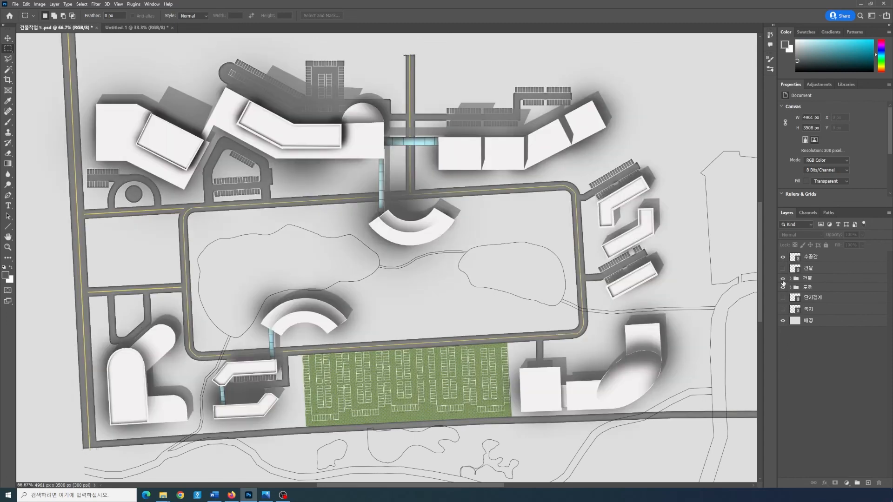
left_click_drag(784, 289, 783, 282)
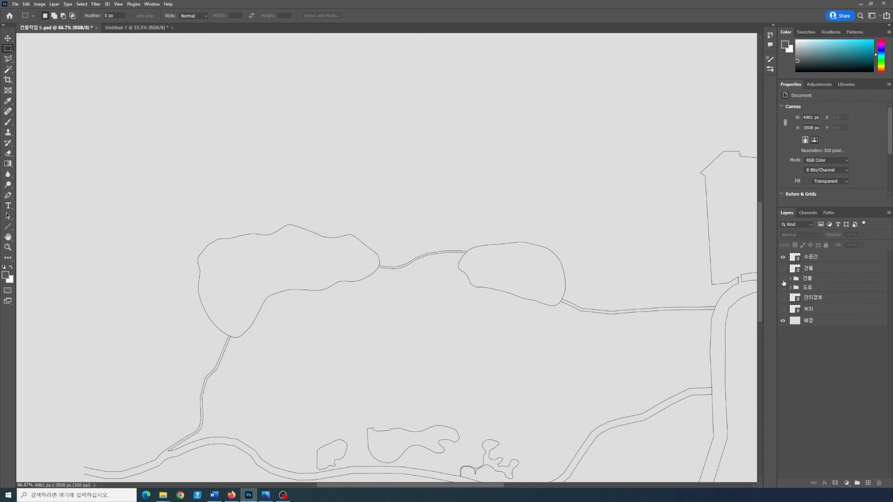
scroll(505, 367, "down", 3)
scroll(505, 368, "down", 2)
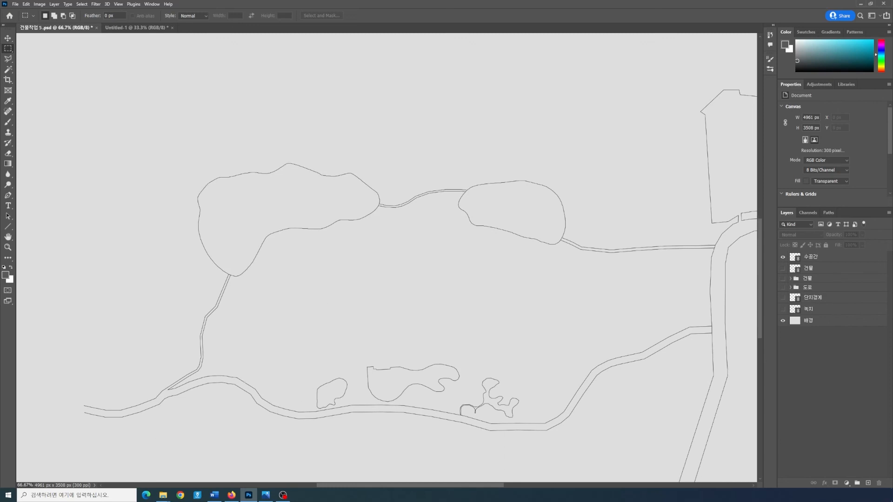